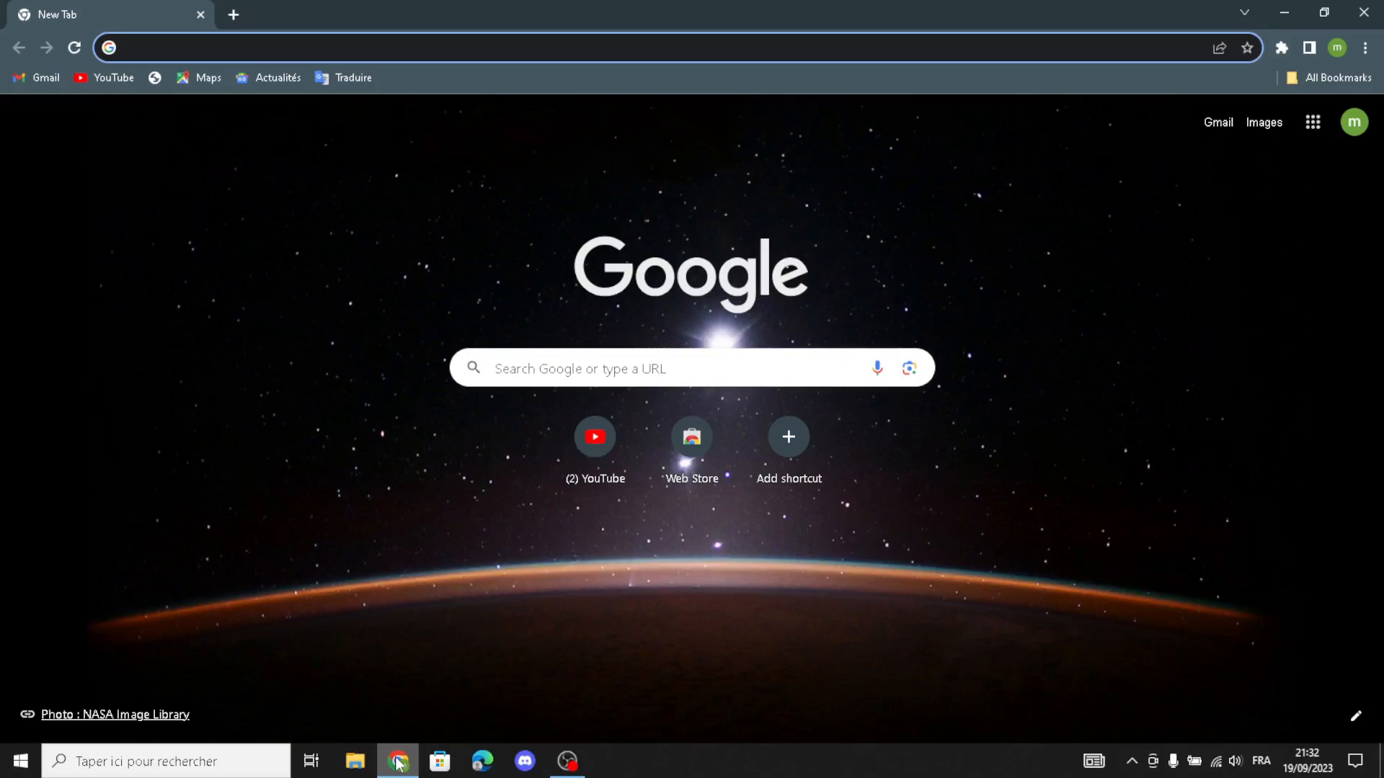
- Search Google for "squarespace" and open the sponsored Squarespace Website Builder result
{"action": "type", "text": "squarespace"}
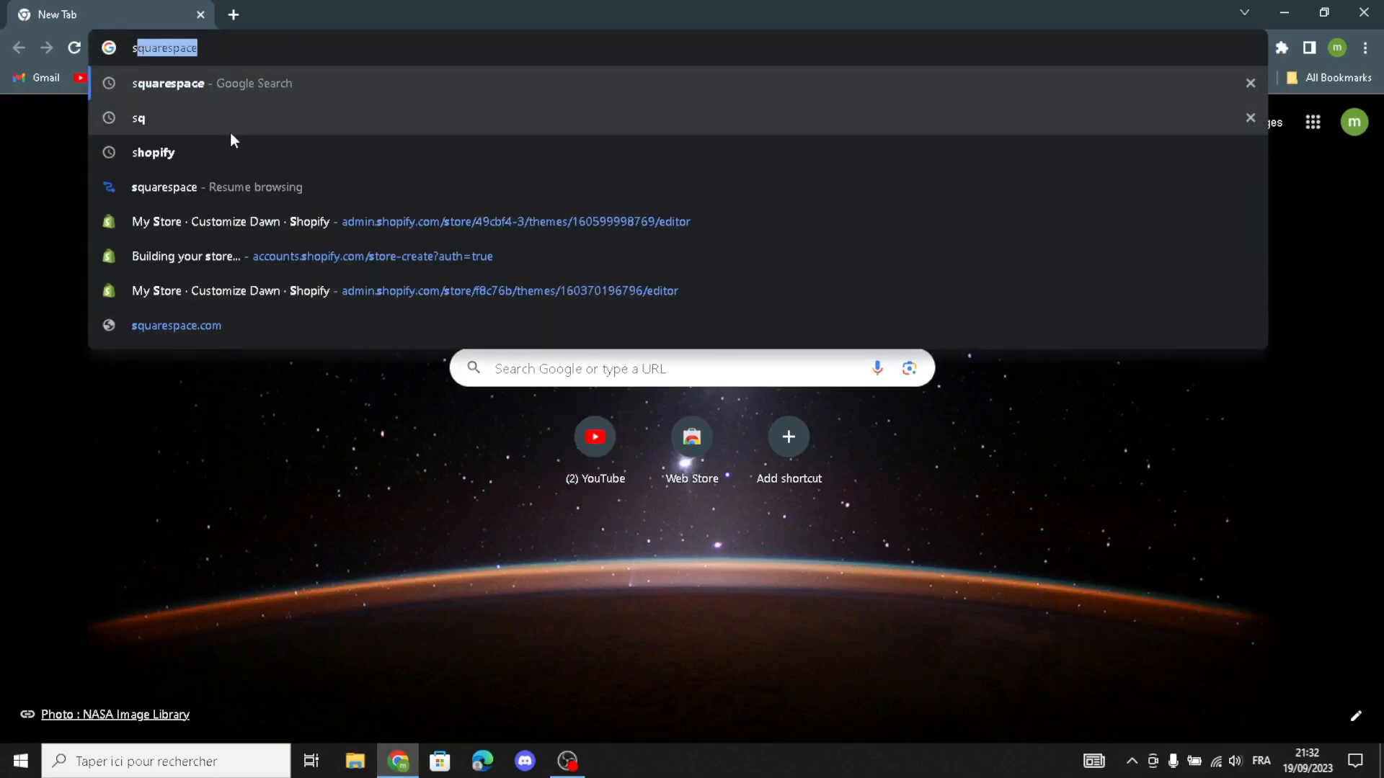
{"action": "left_click", "coordinate": [233, 99]}
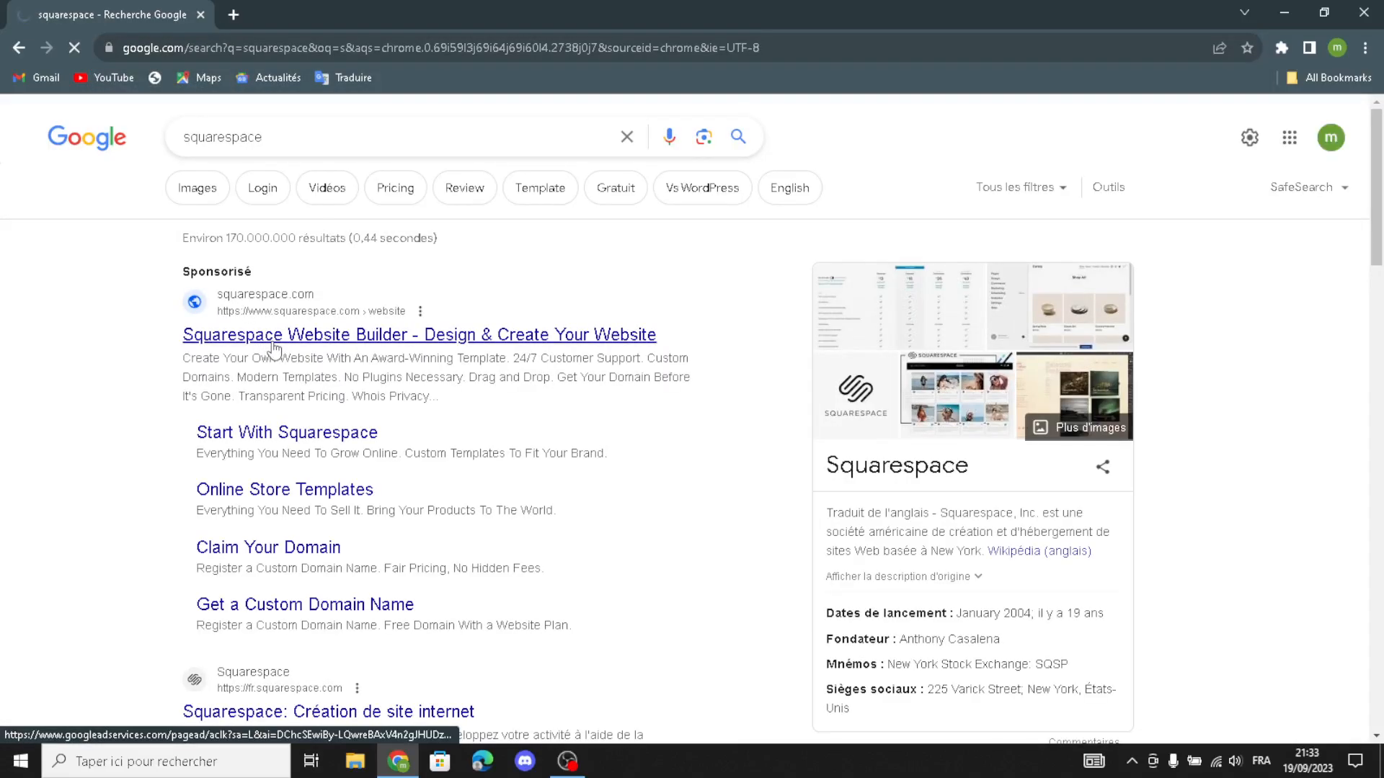
{"action": "left_click", "coordinate": [273, 349]}
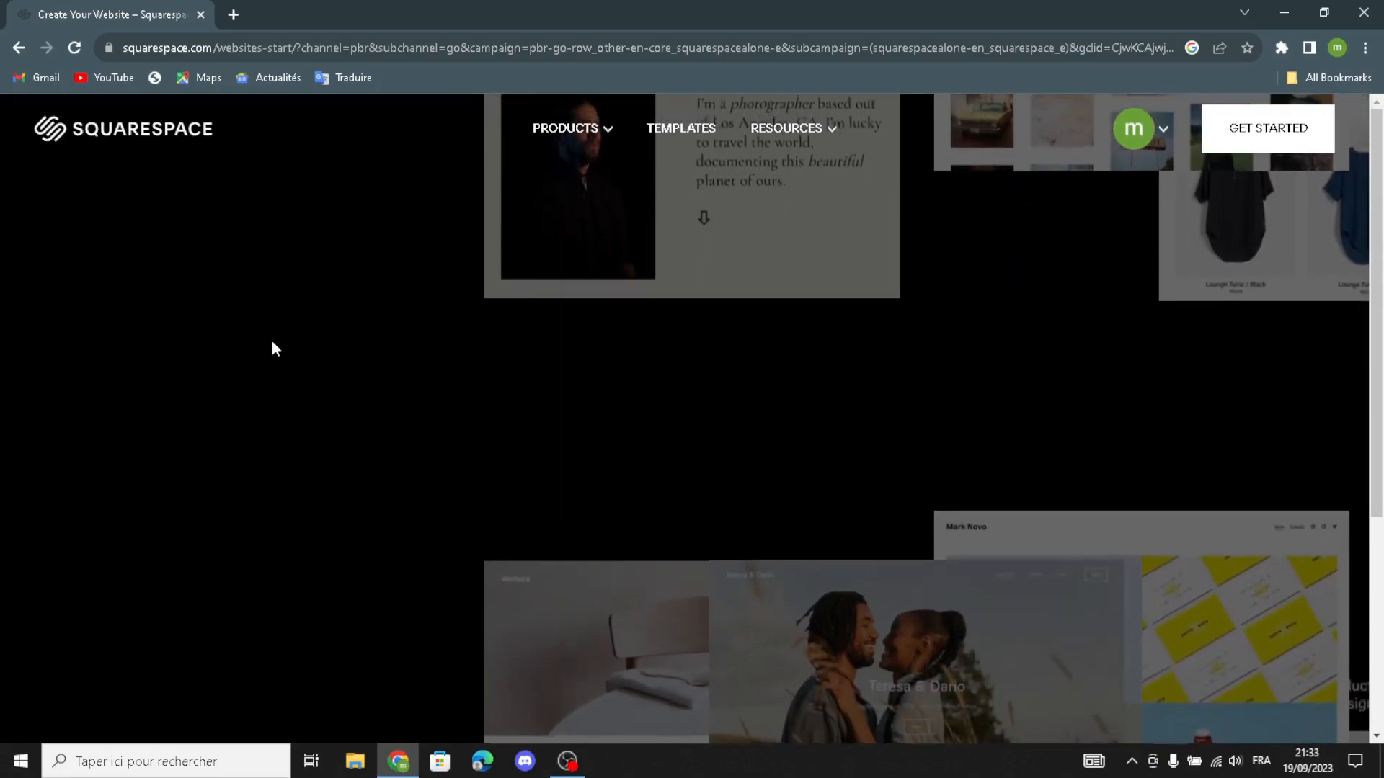
- Look over the Squarespace landing page and open its website template gallery
{"action": "scroll", "coordinate": [289, 349], "scroll_direction": "down", "scroll_amount": 4}
{"action": "scroll", "coordinate": [292, 354], "scroll_direction": "up", "scroll_amount": 3}
{"action": "scroll", "coordinate": [292, 354], "scroll_direction": "down", "scroll_amount": 3}
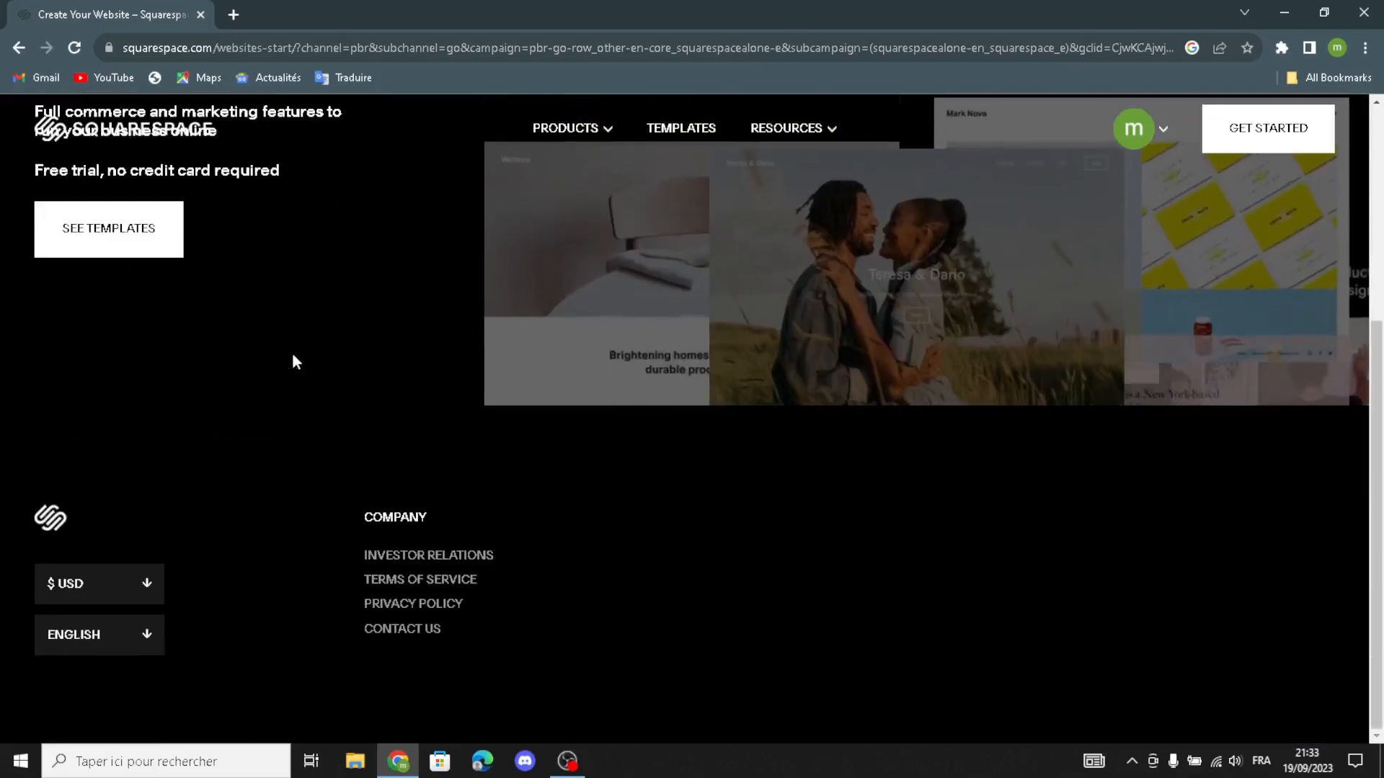
{"action": "scroll", "coordinate": [292, 354], "scroll_direction": "up", "scroll_amount": 3}
{"action": "left_click", "coordinate": [92, 487]}
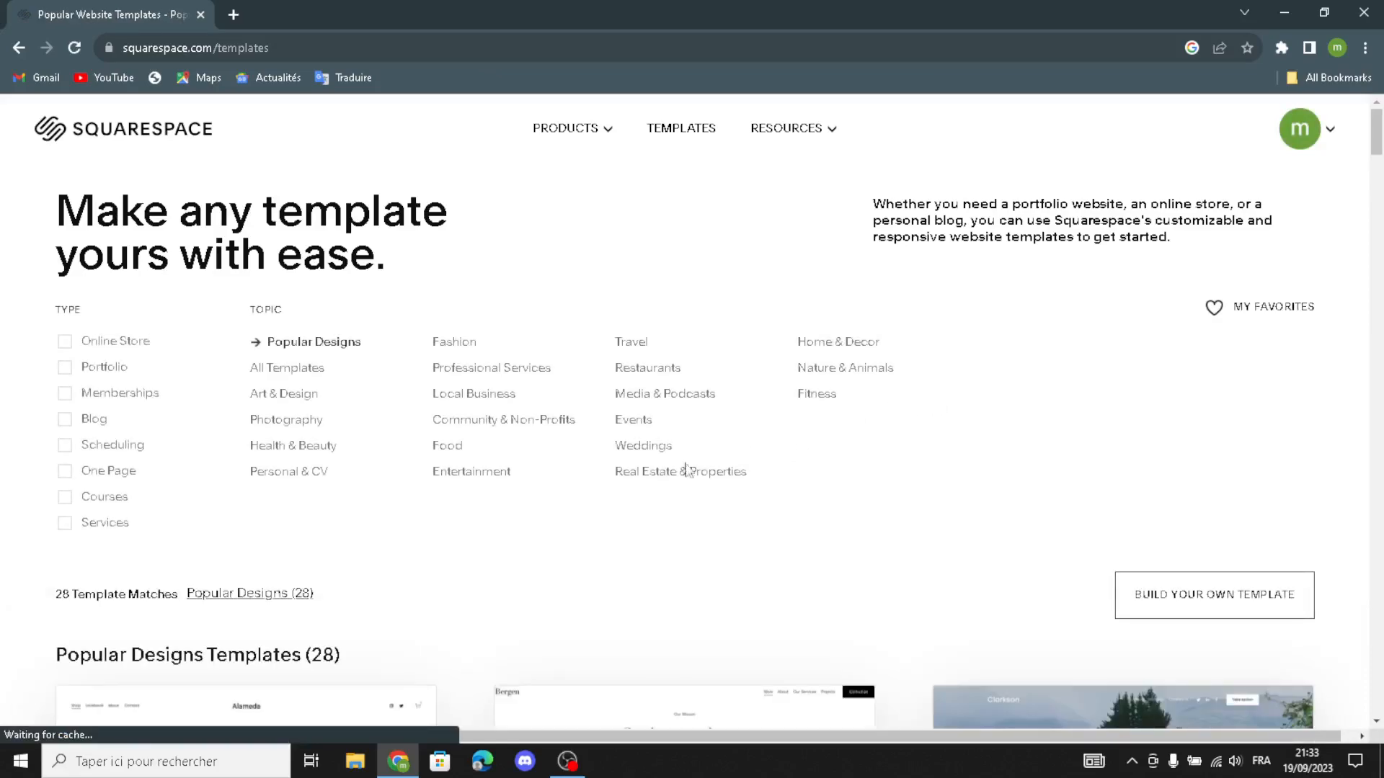
- Filter the templates by the Health & Beauty topic and the types Online Store, Memberships, Blog, Scheduling, Courses and Services
{"action": "left_click", "coordinate": [287, 446]}
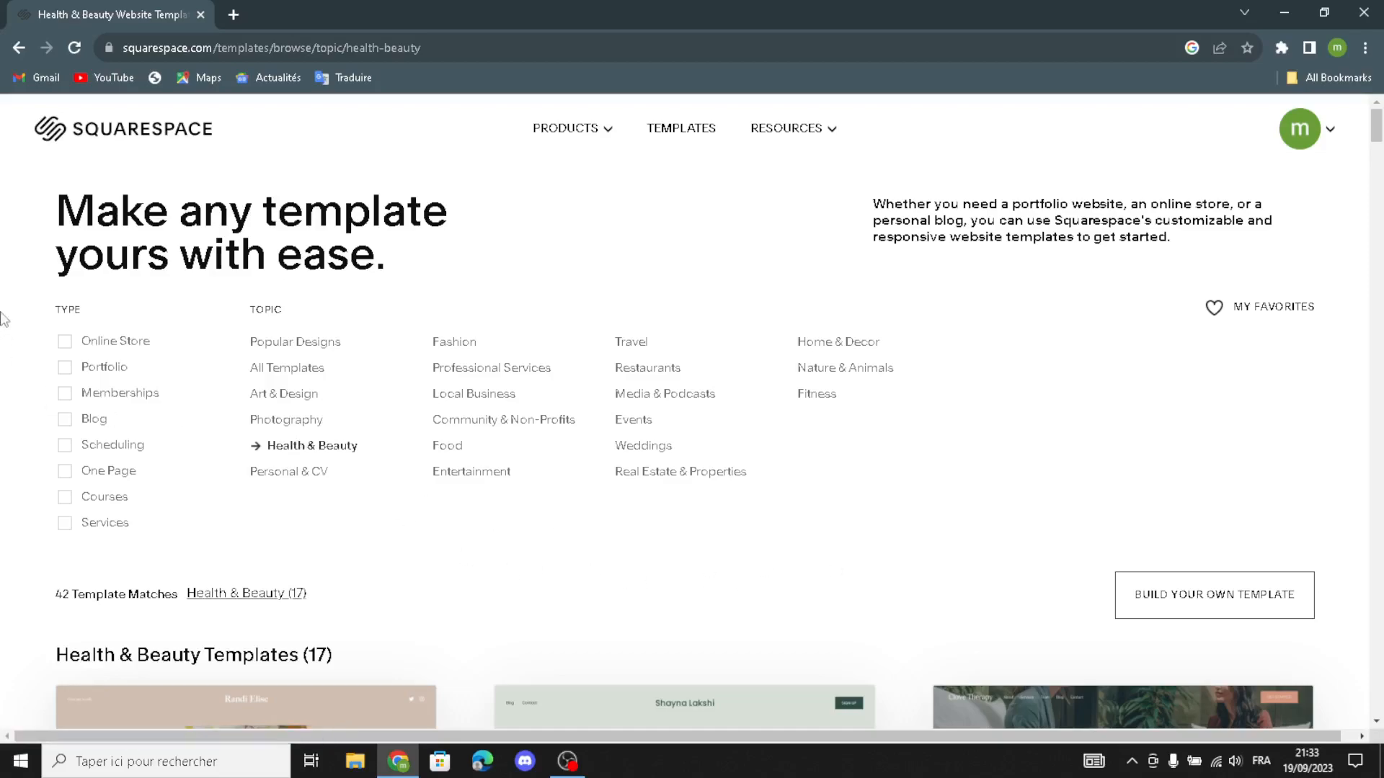
{"action": "left_click", "coordinate": [65, 343]}
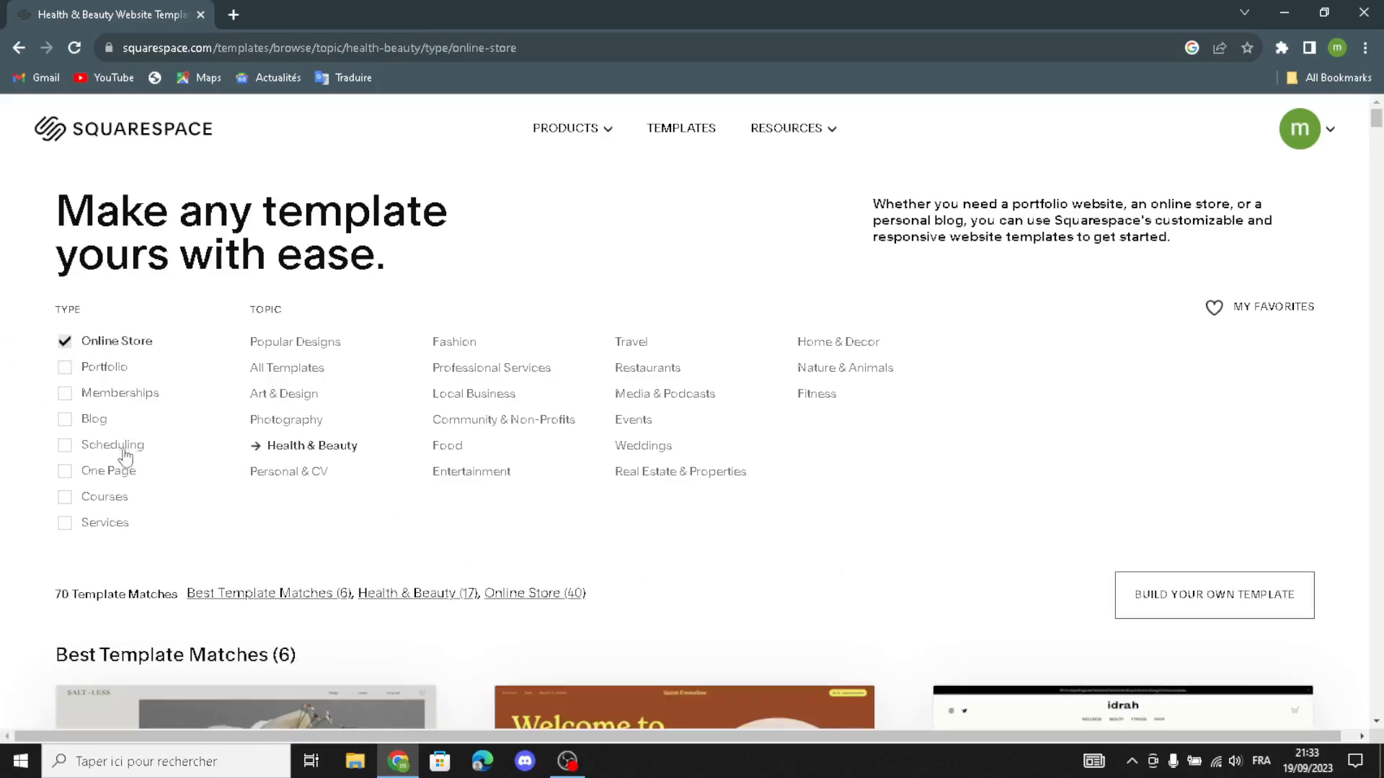
{"action": "left_click", "coordinate": [66, 397]}
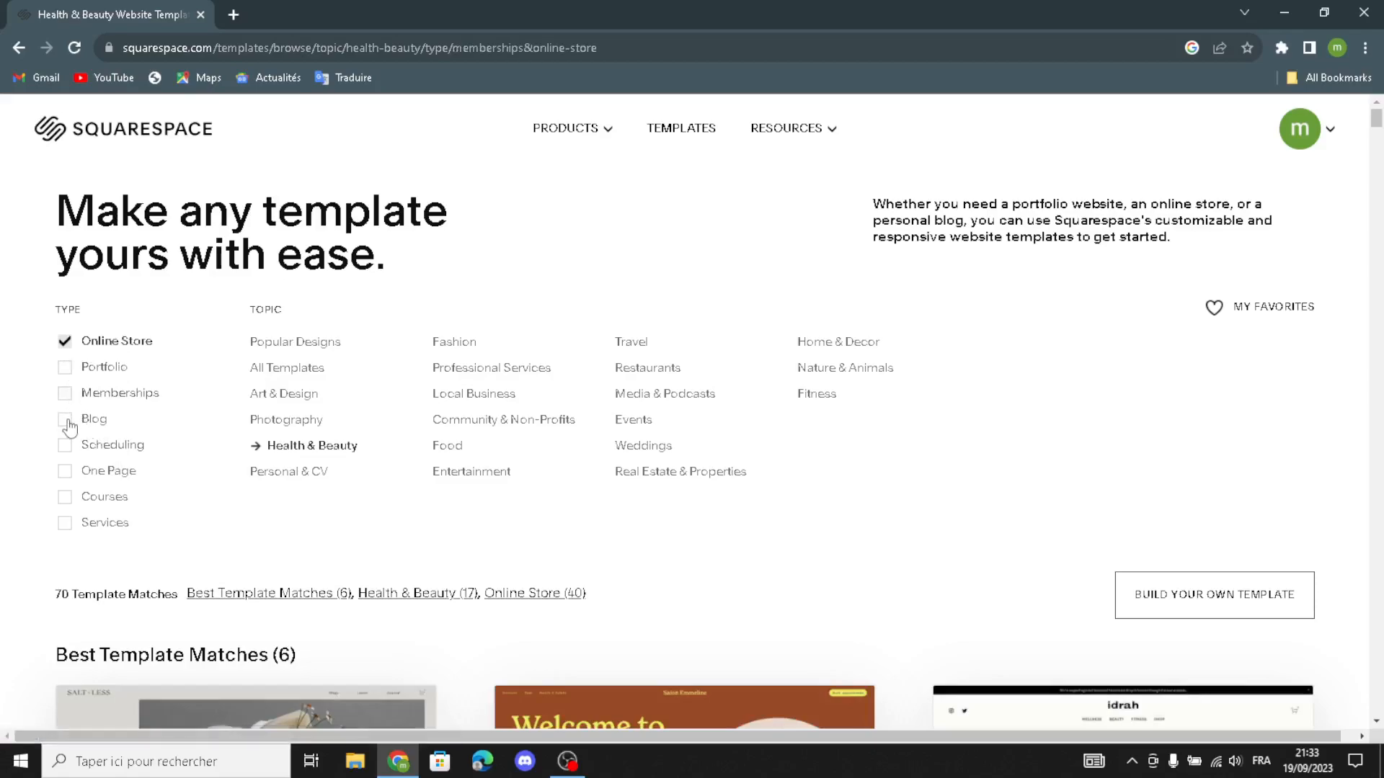
{"action": "left_click", "coordinate": [67, 424]}
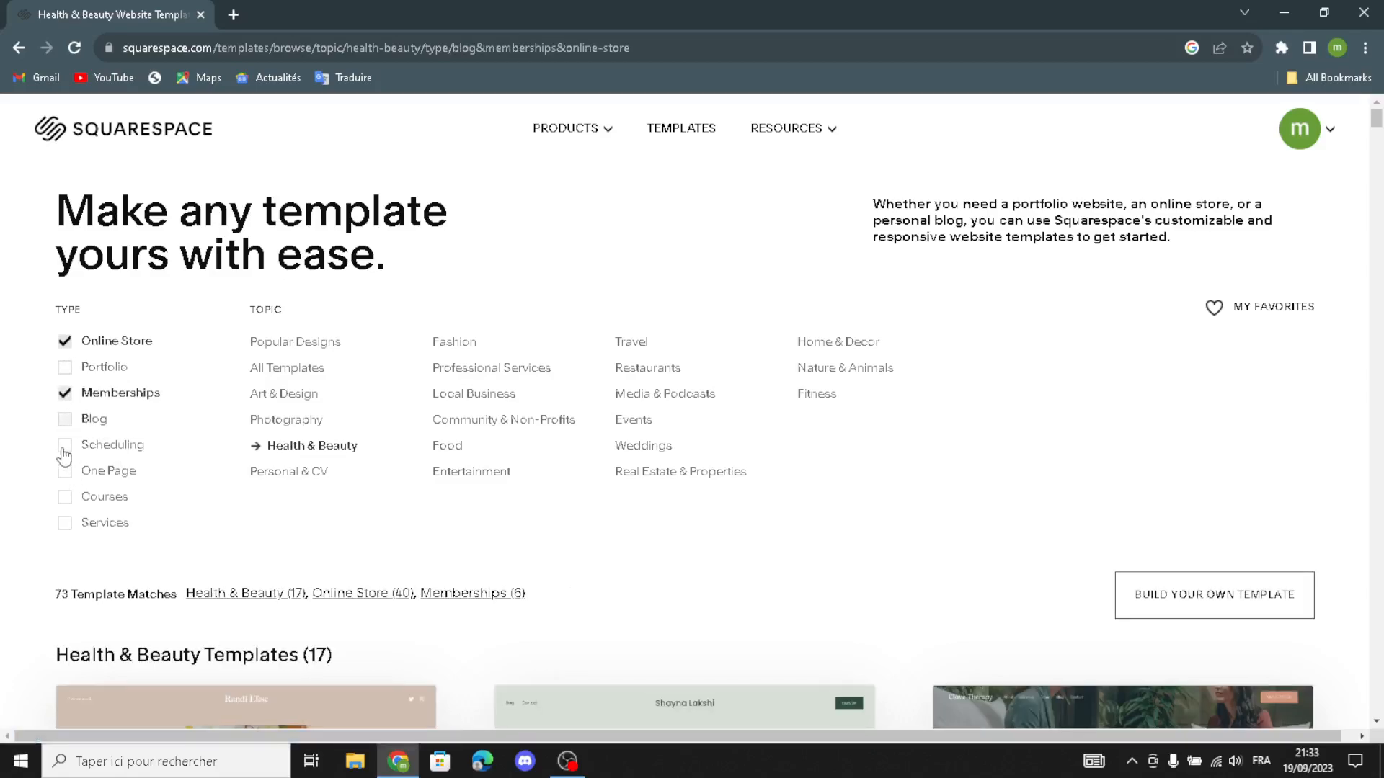
{"action": "left_click", "coordinate": [64, 449]}
{"action": "left_click", "coordinate": [69, 502]}
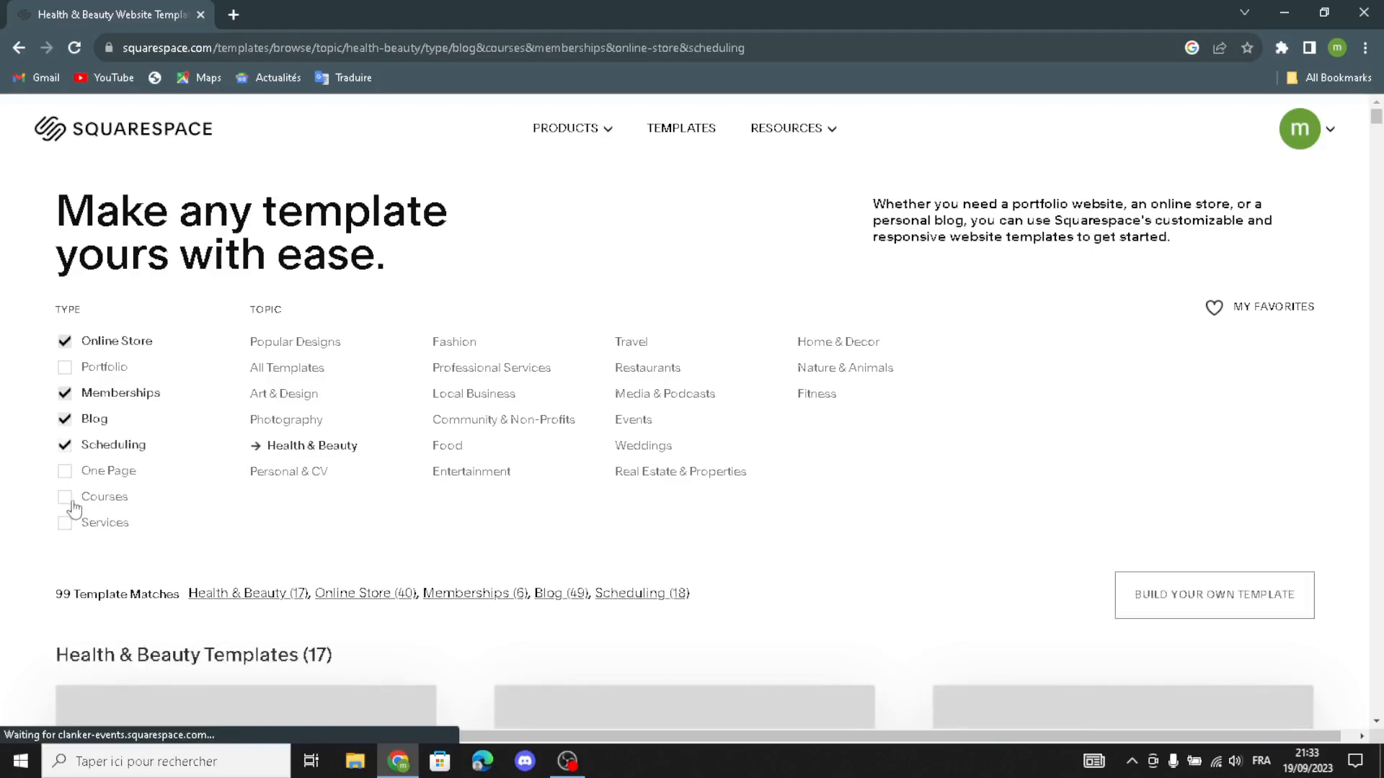
{"action": "left_click", "coordinate": [66, 525]}
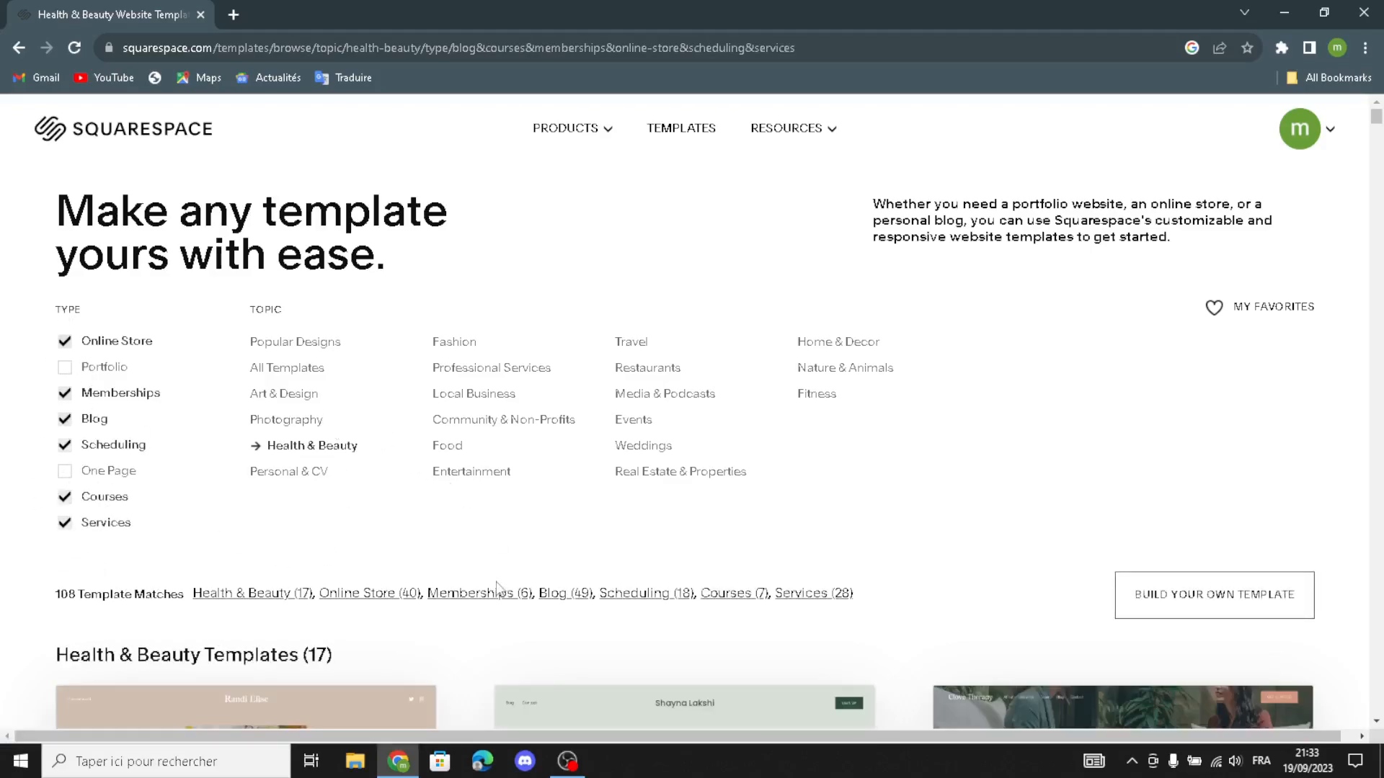
- Browse the filtered templates and get started with the option to build your own template
{"action": "scroll", "coordinate": [496, 586], "scroll_direction": "down", "scroll_amount": 6}
{"action": "scroll", "coordinate": [495, 585], "scroll_direction": "down", "scroll_amount": 8}
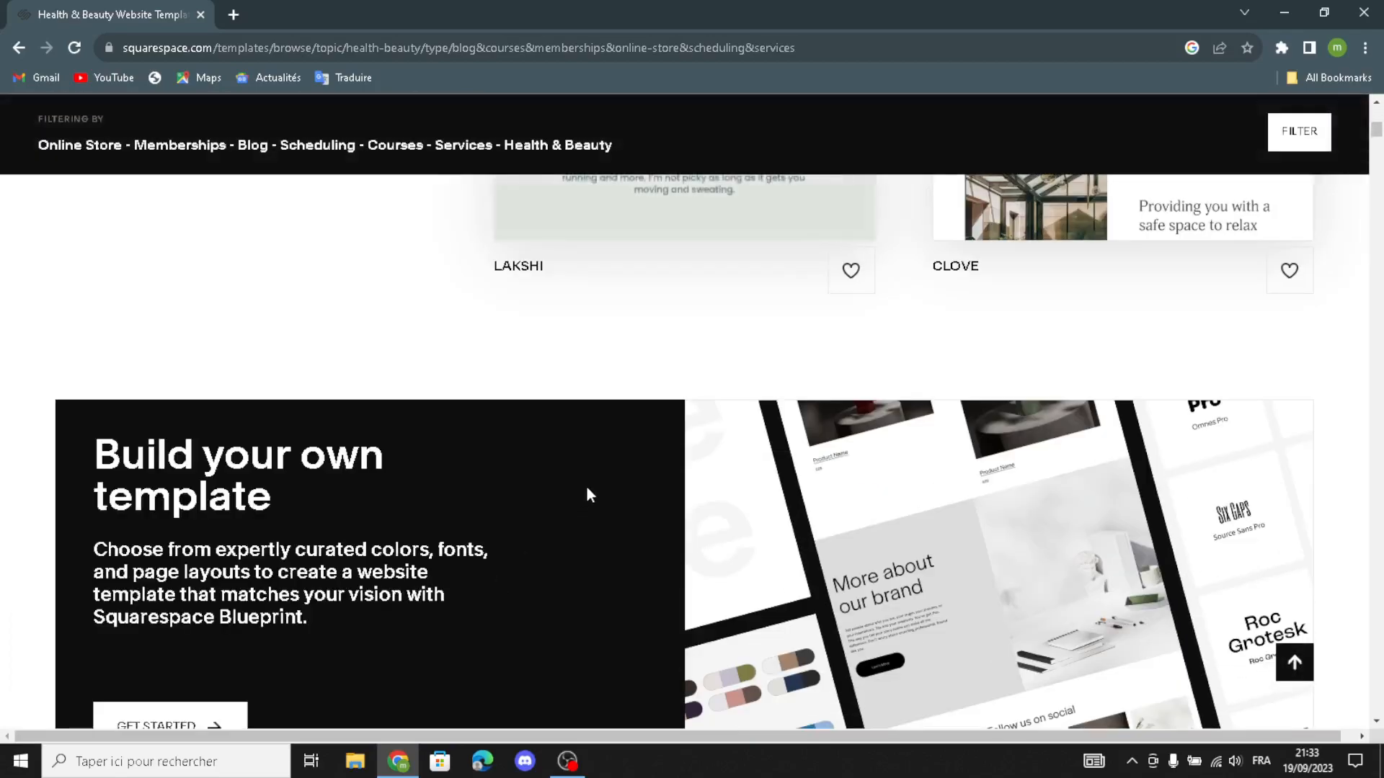
{"action": "scroll", "coordinate": [586, 495], "scroll_direction": "down", "scroll_amount": 5}
{"action": "scroll", "coordinate": [497, 537], "scroll_direction": "up", "scroll_amount": 4}
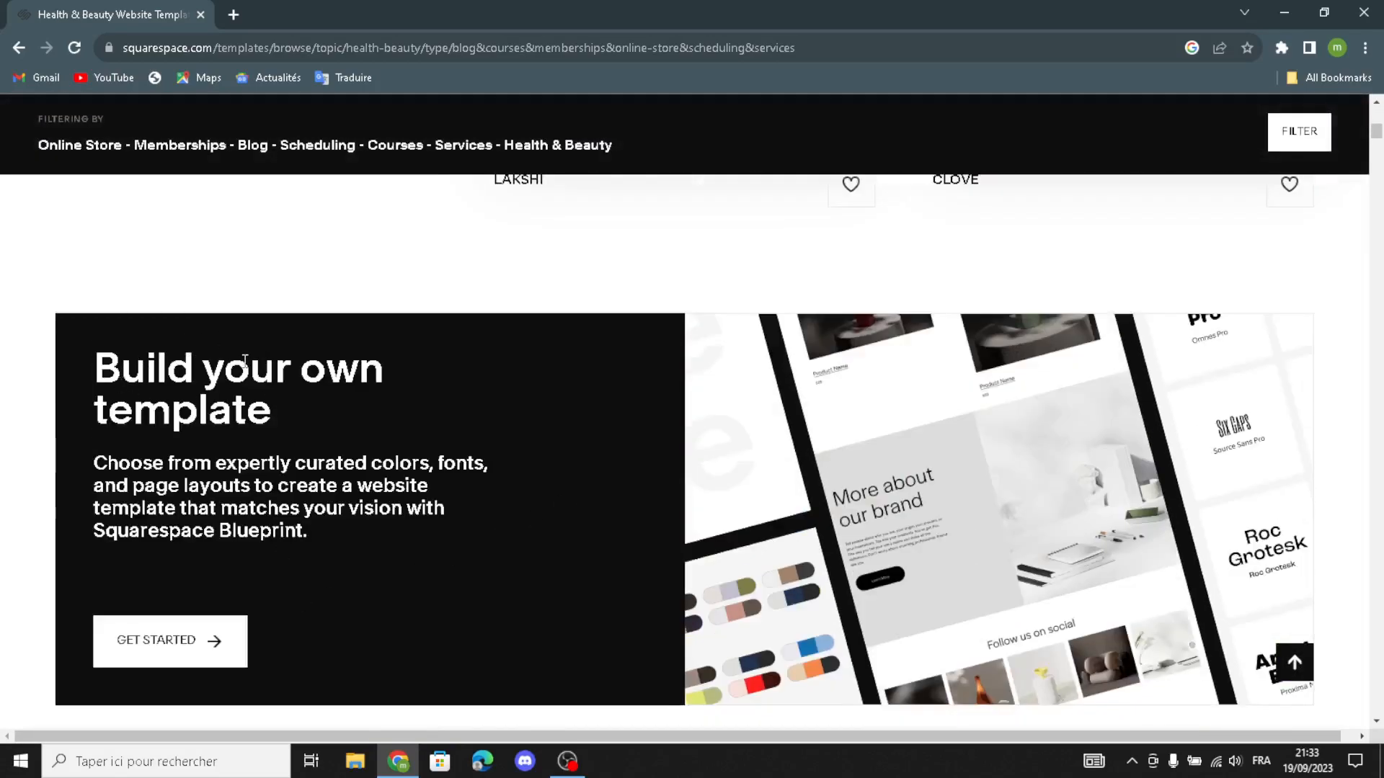
{"action": "left_click", "coordinate": [165, 649]}
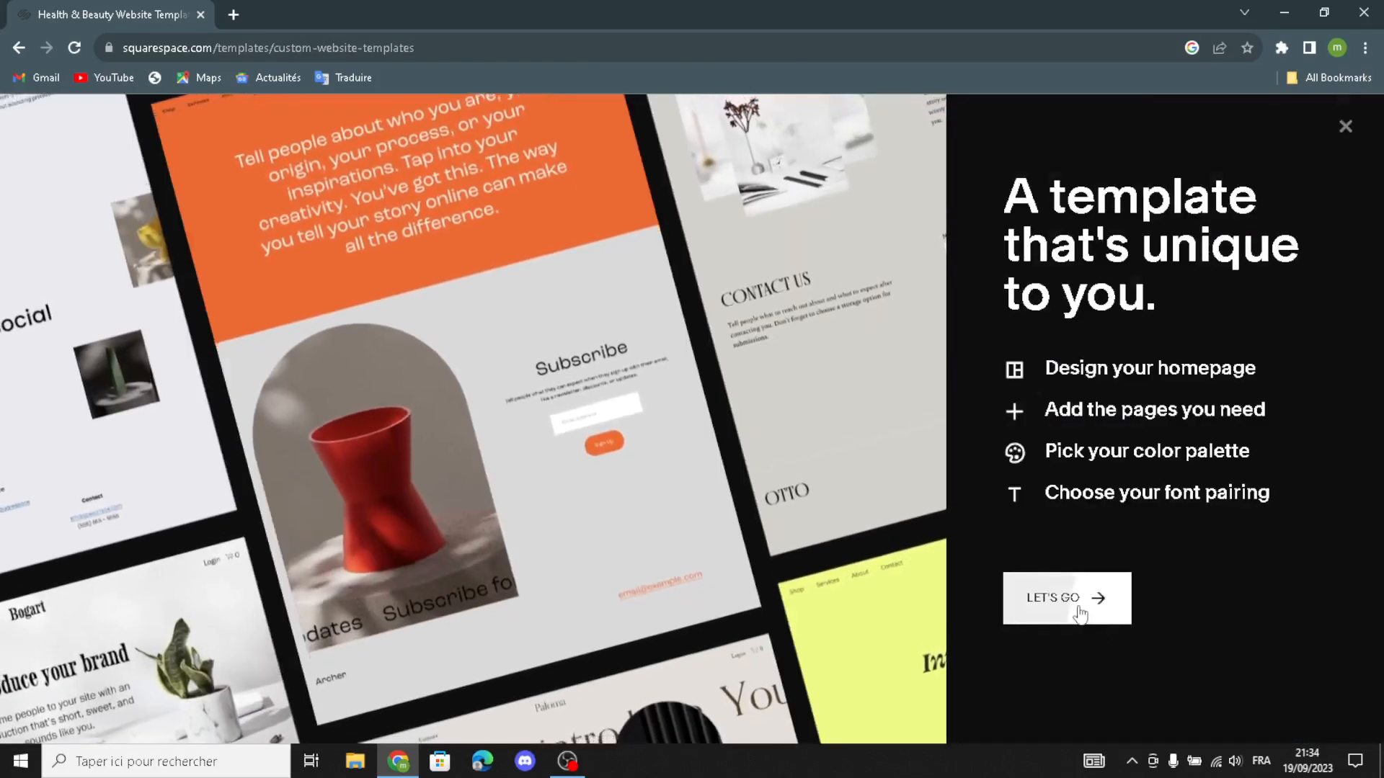
- Launch the custom template builder and name the site VitalityHub
{"action": "left_click", "coordinate": [1079, 605]}
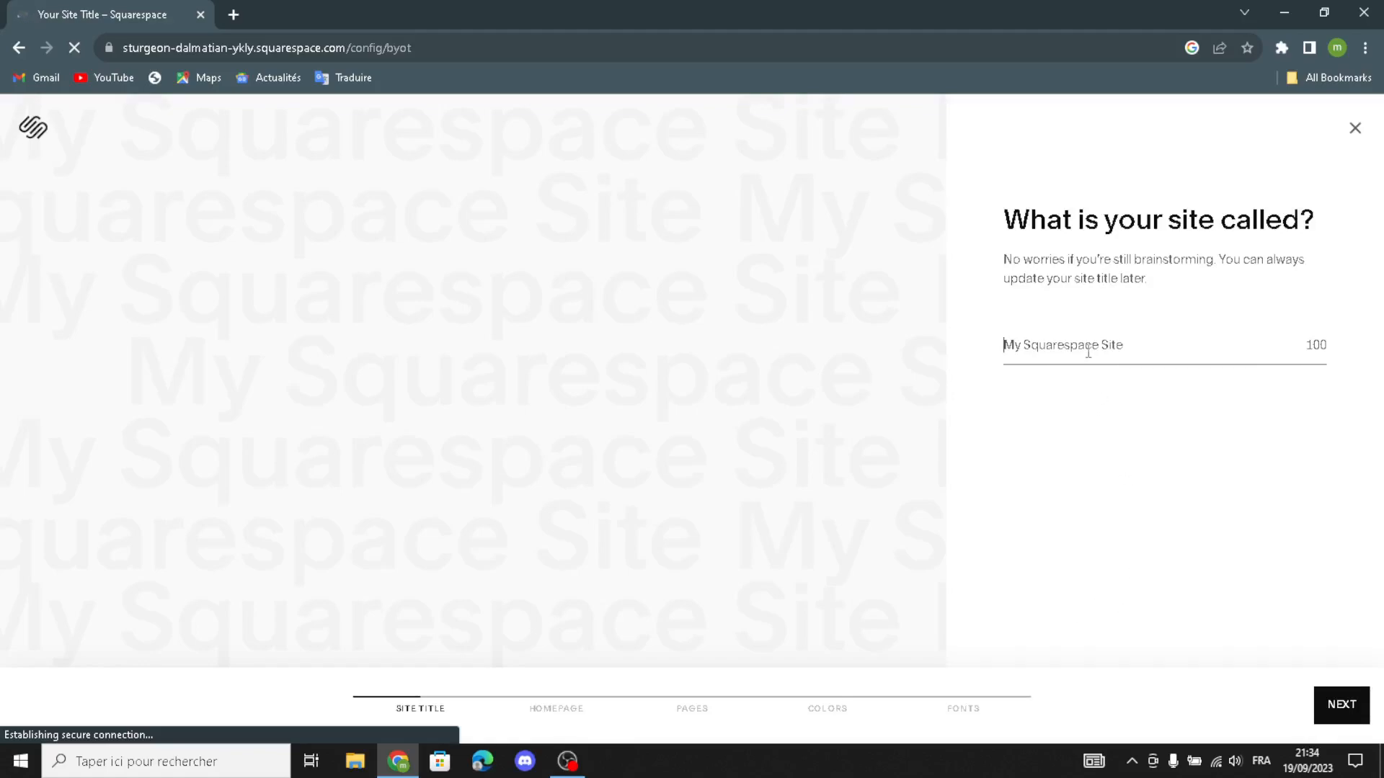
{"action": "type", "text": "VitalityHub"}
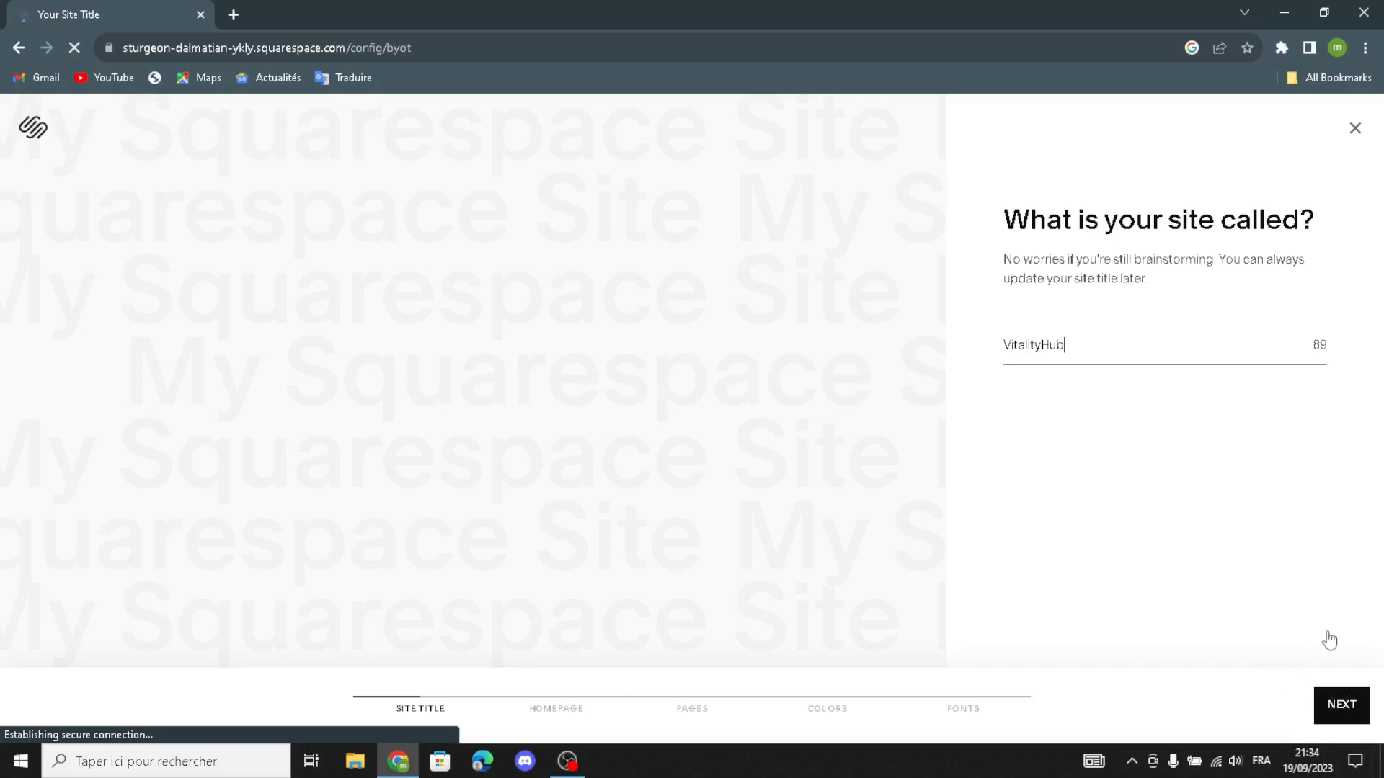
{"action": "left_click", "coordinate": [1341, 703]}
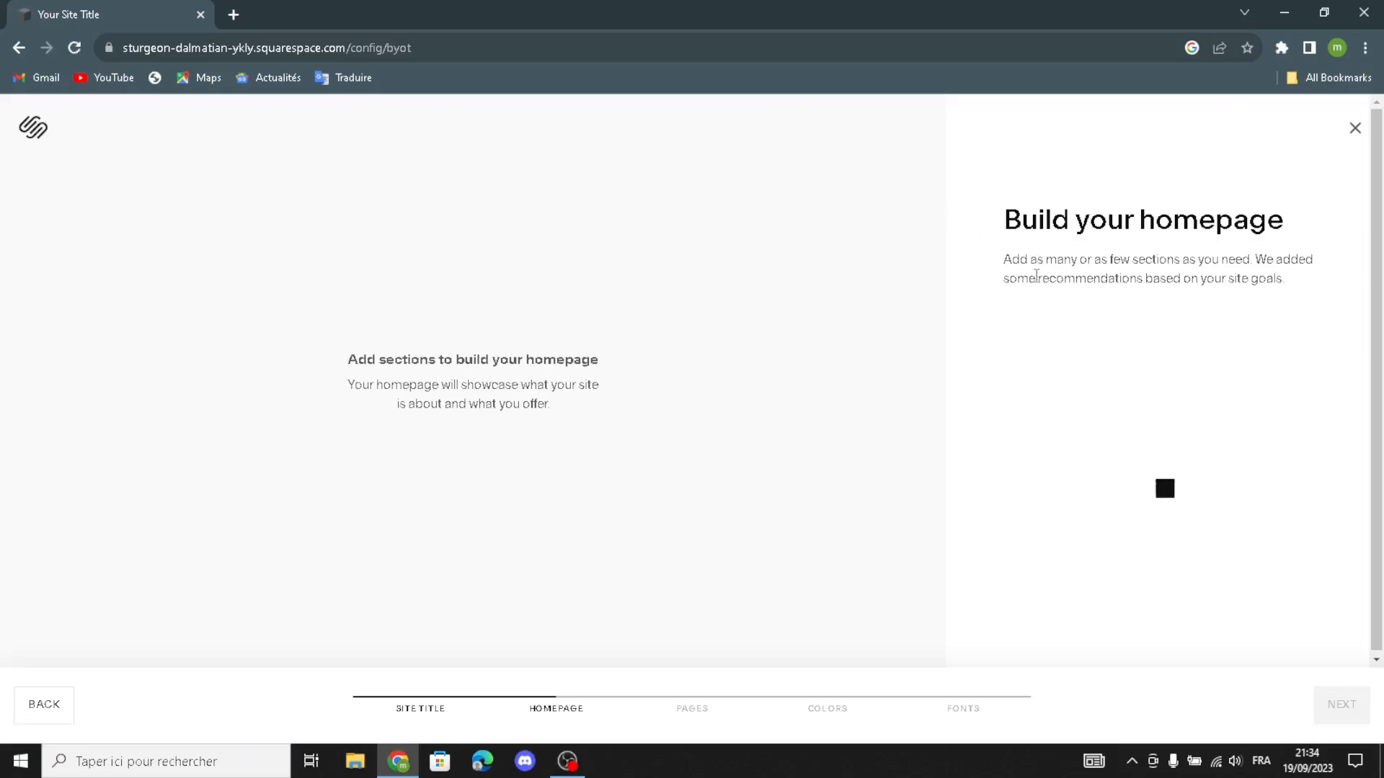
- Give the homepage the "Introduce your brand" intro section with the white desk, potted plant and button
{"action": "left_click", "coordinate": [1132, 393]}
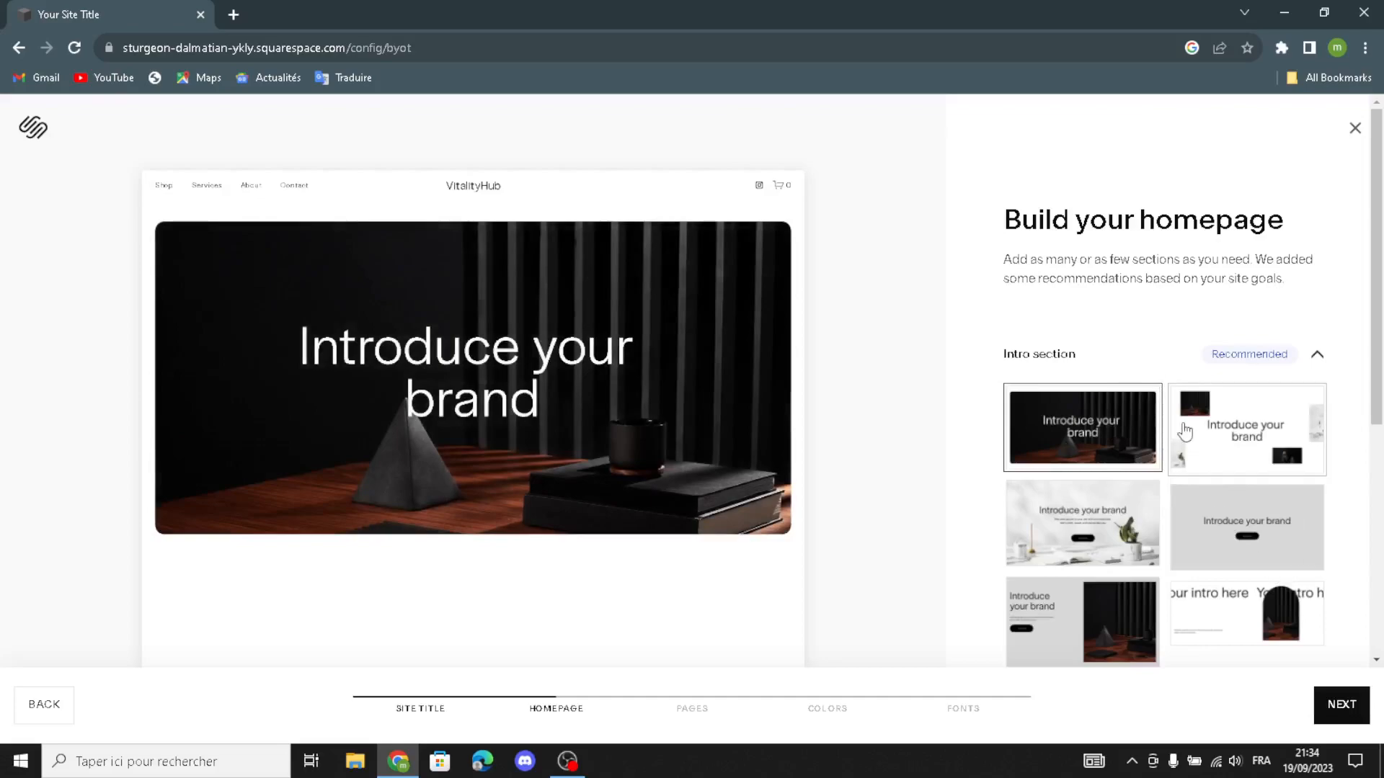
{"action": "left_click", "coordinate": [1263, 366]}
{"action": "left_click", "coordinate": [1294, 371]}
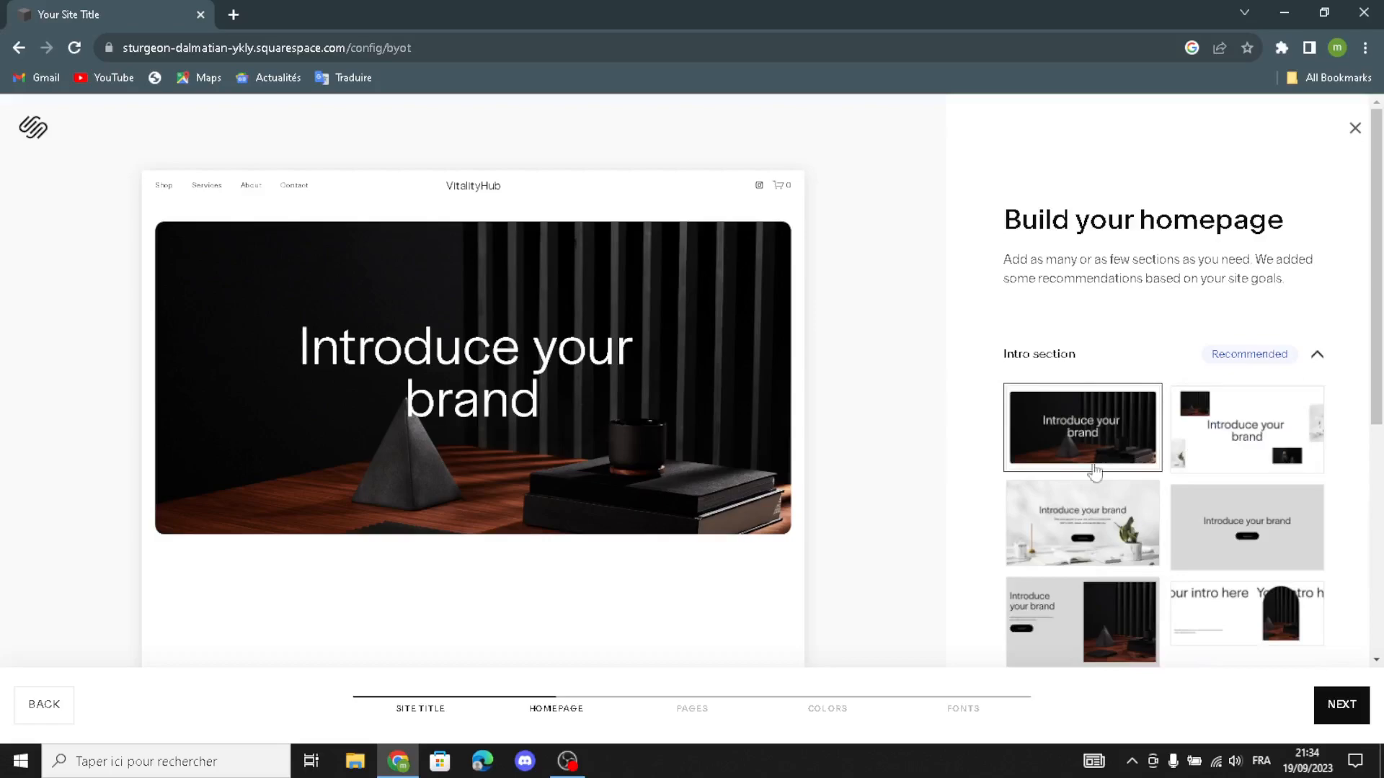
{"action": "scroll", "coordinate": [1055, 357], "scroll_direction": "down", "scroll_amount": 2}
{"action": "left_click", "coordinate": [1069, 382]}
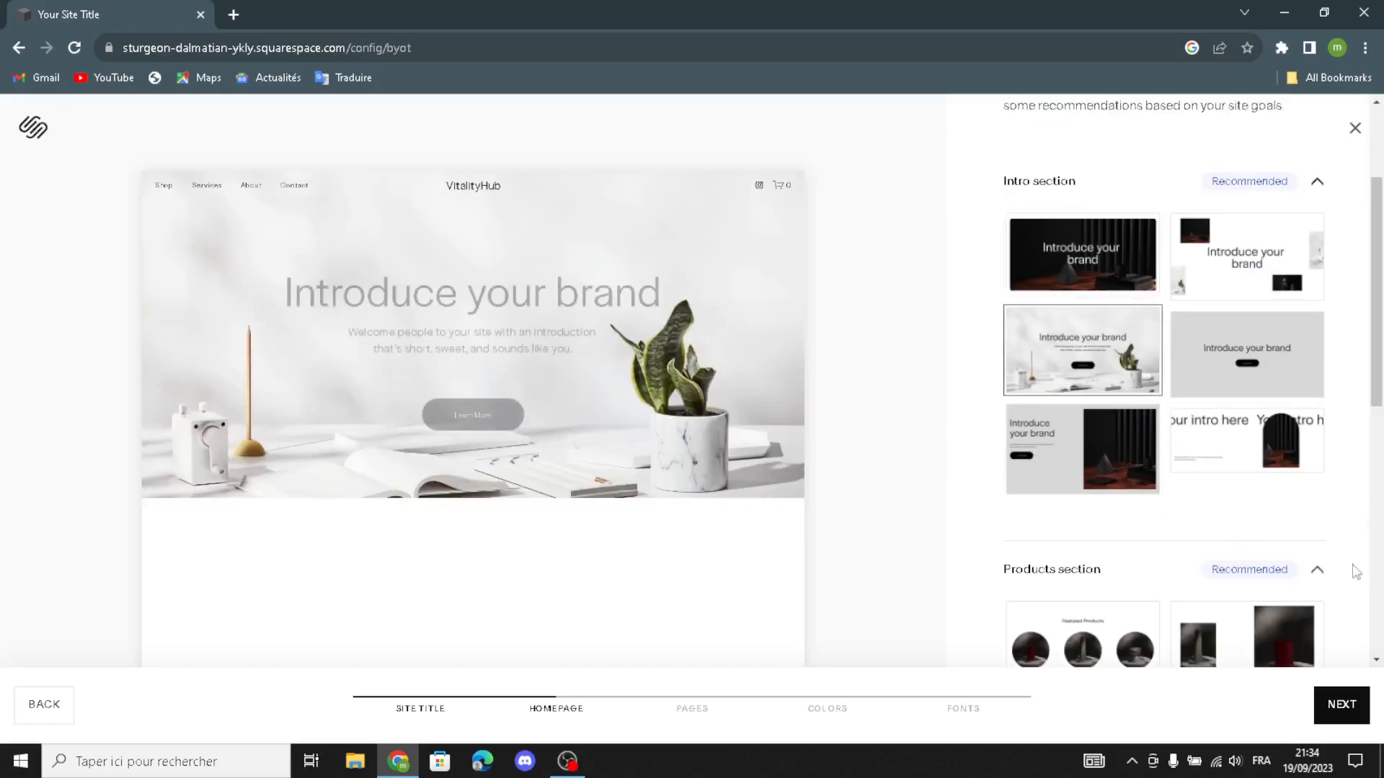
- Add the "Shop our product" section with the arched image and the "Our Services" section with $99 and $199 offers
{"action": "scroll", "coordinate": [1160, 535], "scroll_direction": "down", "scroll_amount": 2}
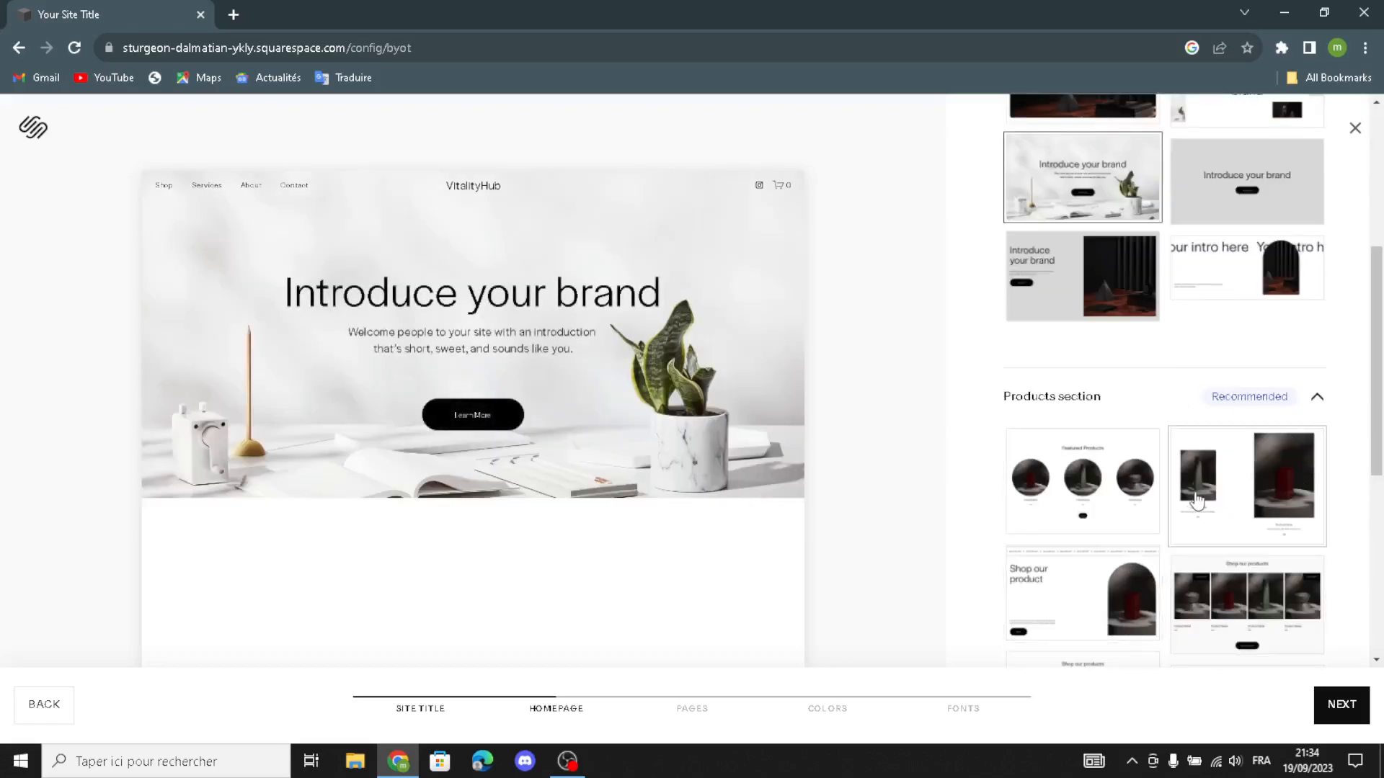
{"action": "scroll", "coordinate": [1139, 489], "scroll_direction": "down", "scroll_amount": 3}
{"action": "left_click", "coordinate": [1275, 570]}
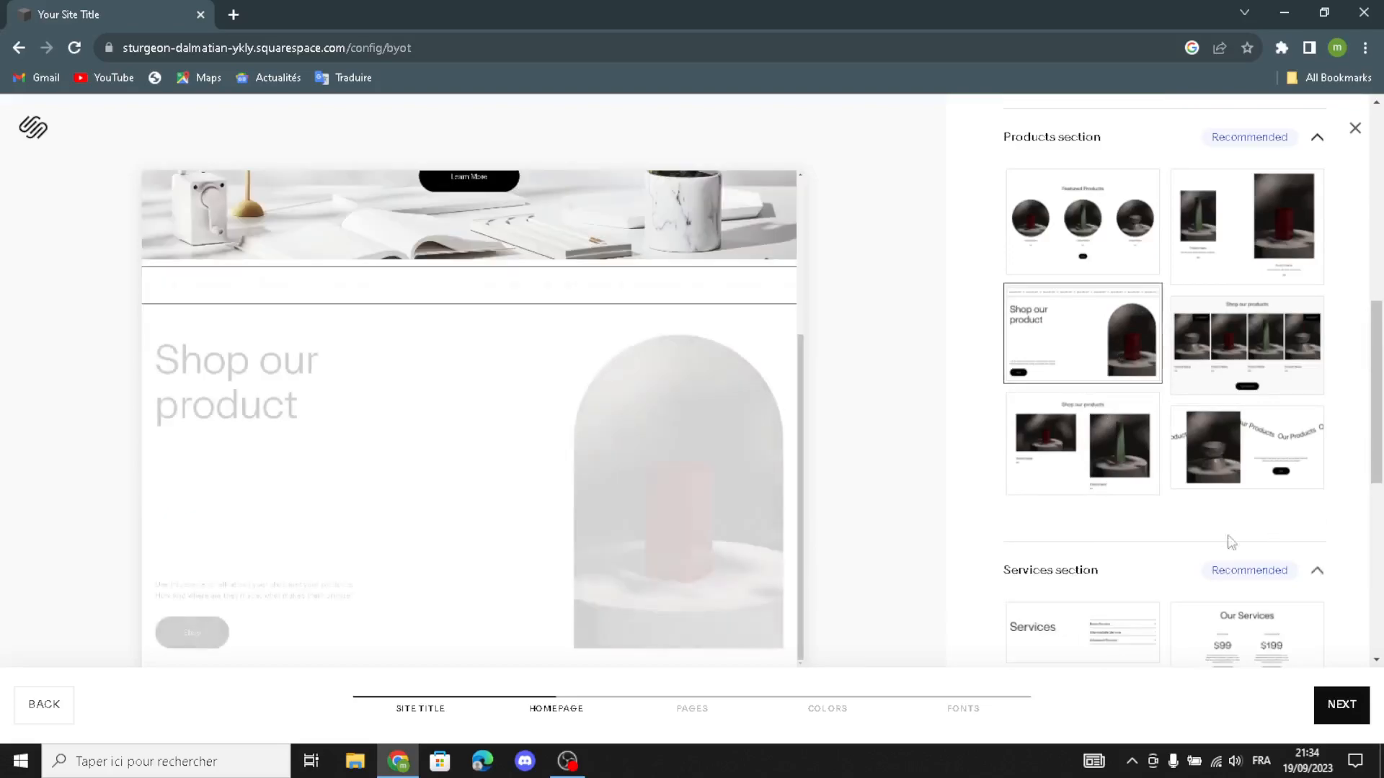
{"action": "scroll", "coordinate": [1225, 519], "scroll_direction": "down", "scroll_amount": 3}
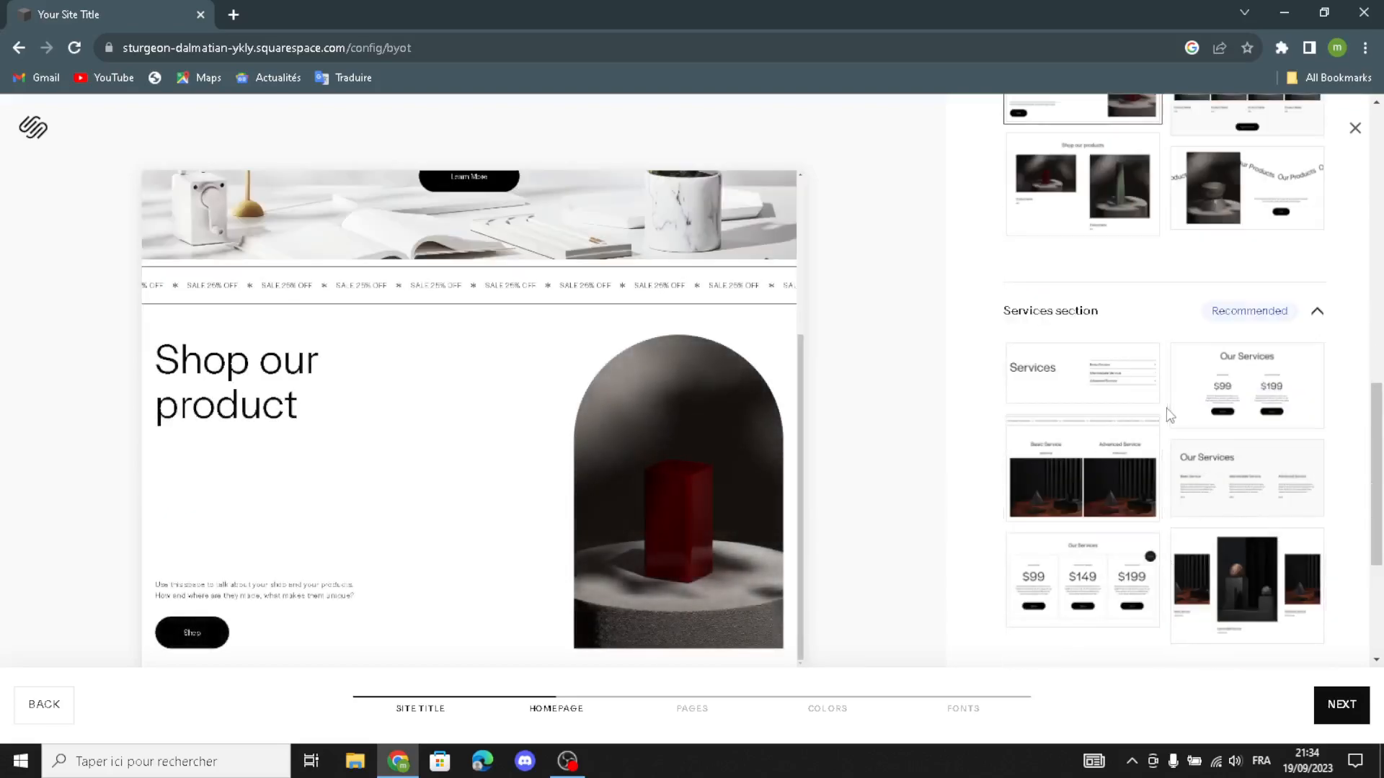
{"action": "left_click", "coordinate": [1207, 426]}
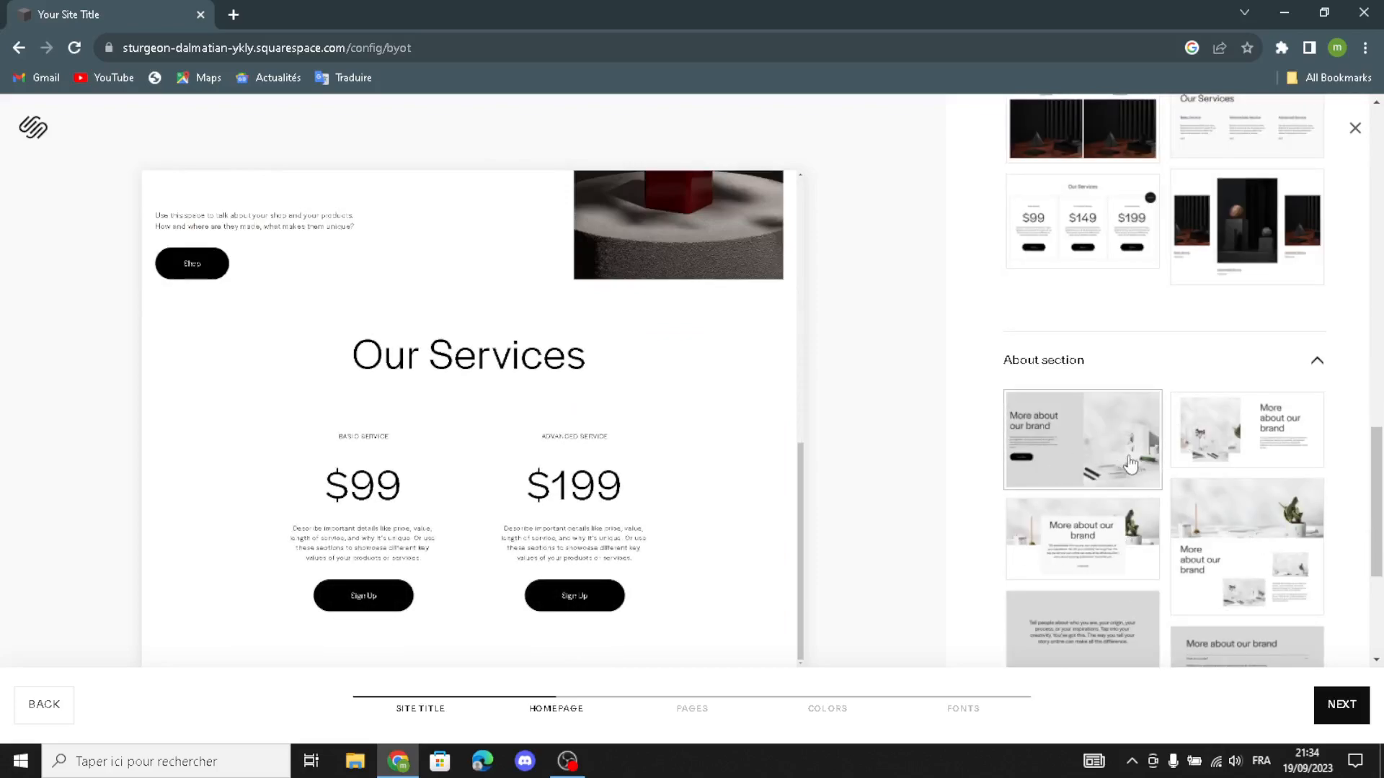
- Add the text-only grey About section and the plain "Follow us on social" section to the homepage
{"action": "scroll", "coordinate": [1144, 620], "scroll_direction": "down", "scroll_amount": 1}
{"action": "left_click", "coordinate": [1107, 553]}
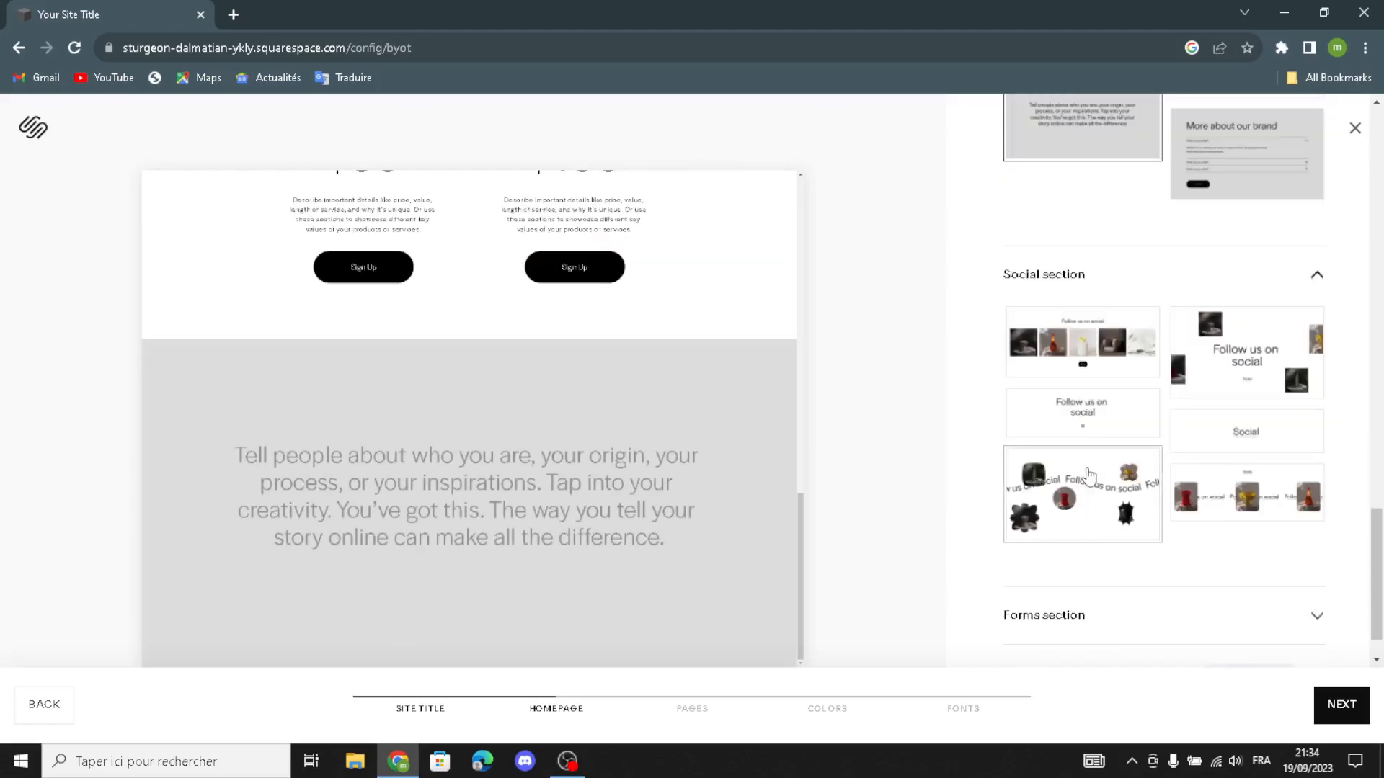
{"action": "left_click", "coordinate": [1065, 431]}
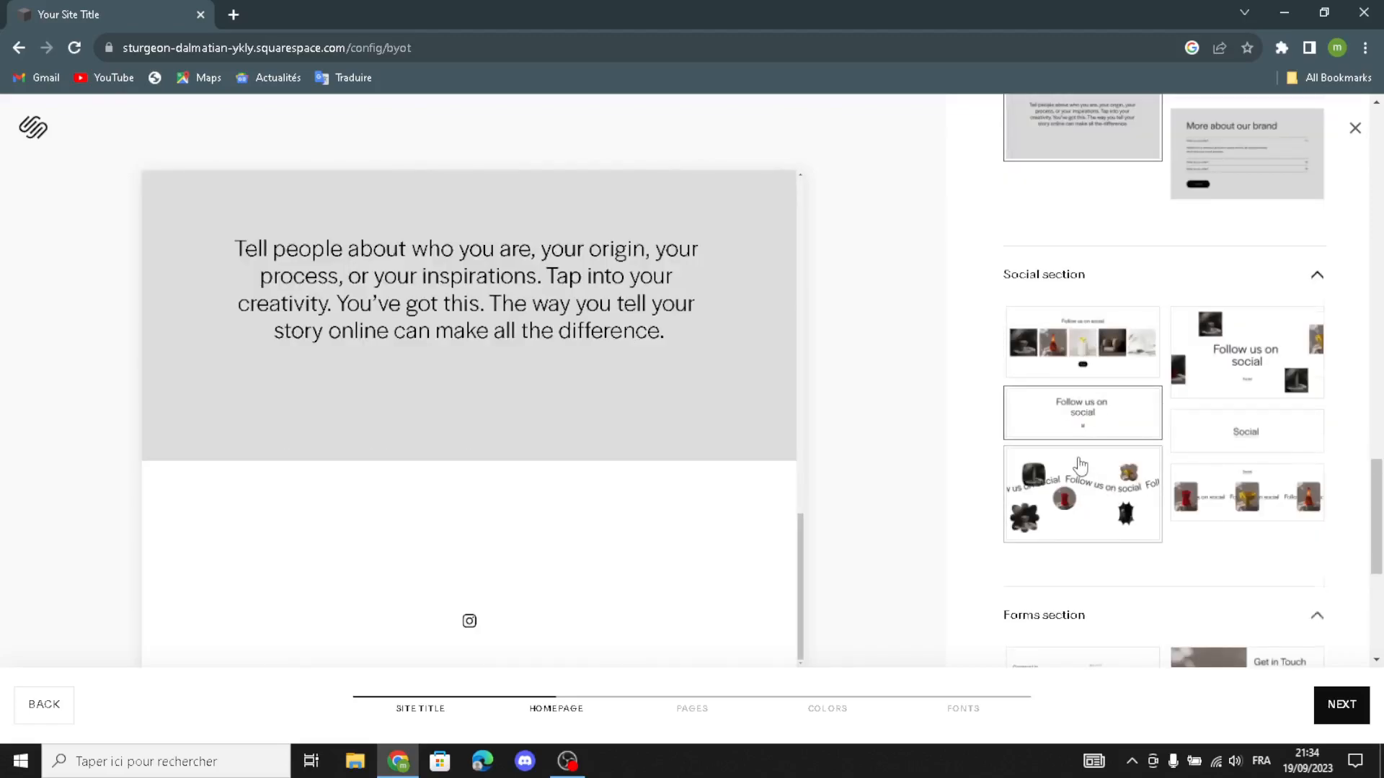
- Add the plain white Contact Us form and the first footer layout, and finish the homepage stage
{"action": "scroll", "coordinate": [1072, 531], "scroll_direction": "down", "scroll_amount": 2}
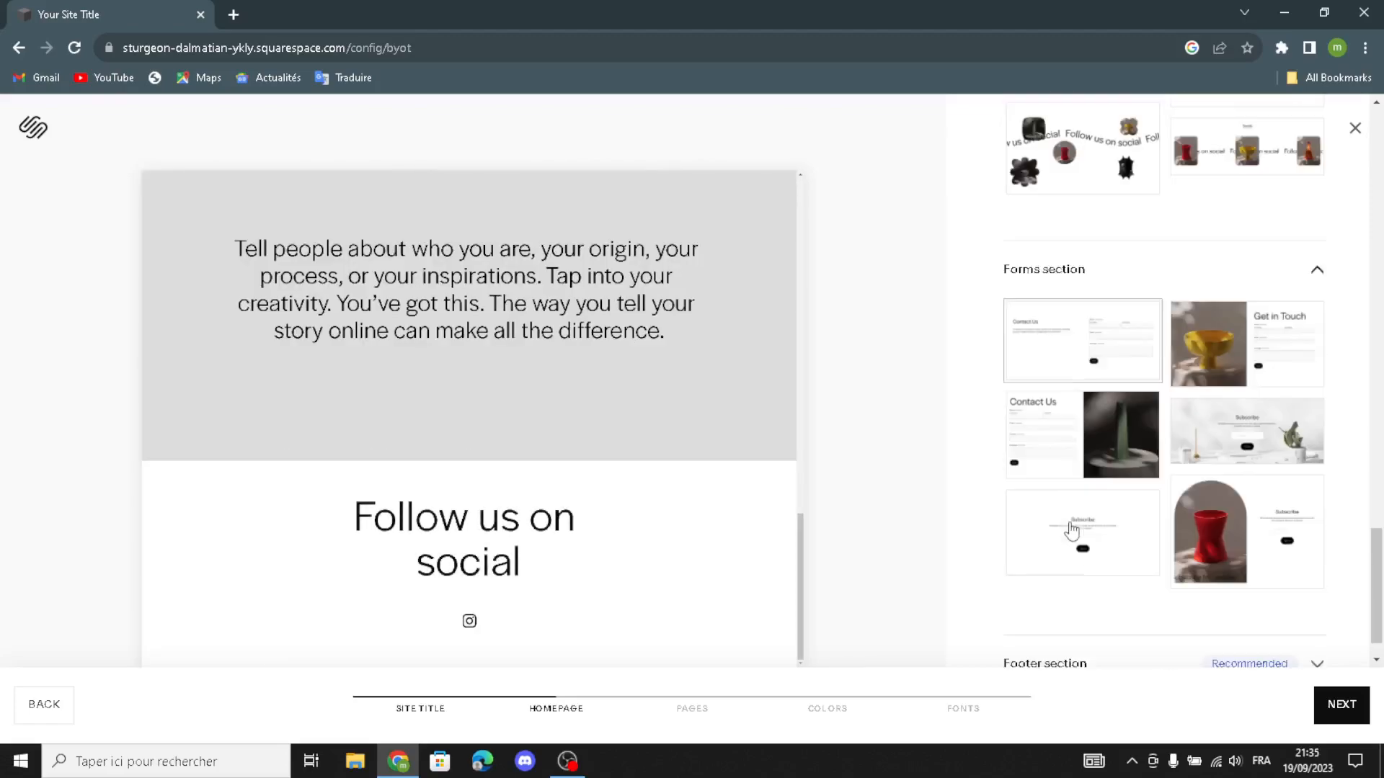
{"action": "left_click", "coordinate": [1088, 361]}
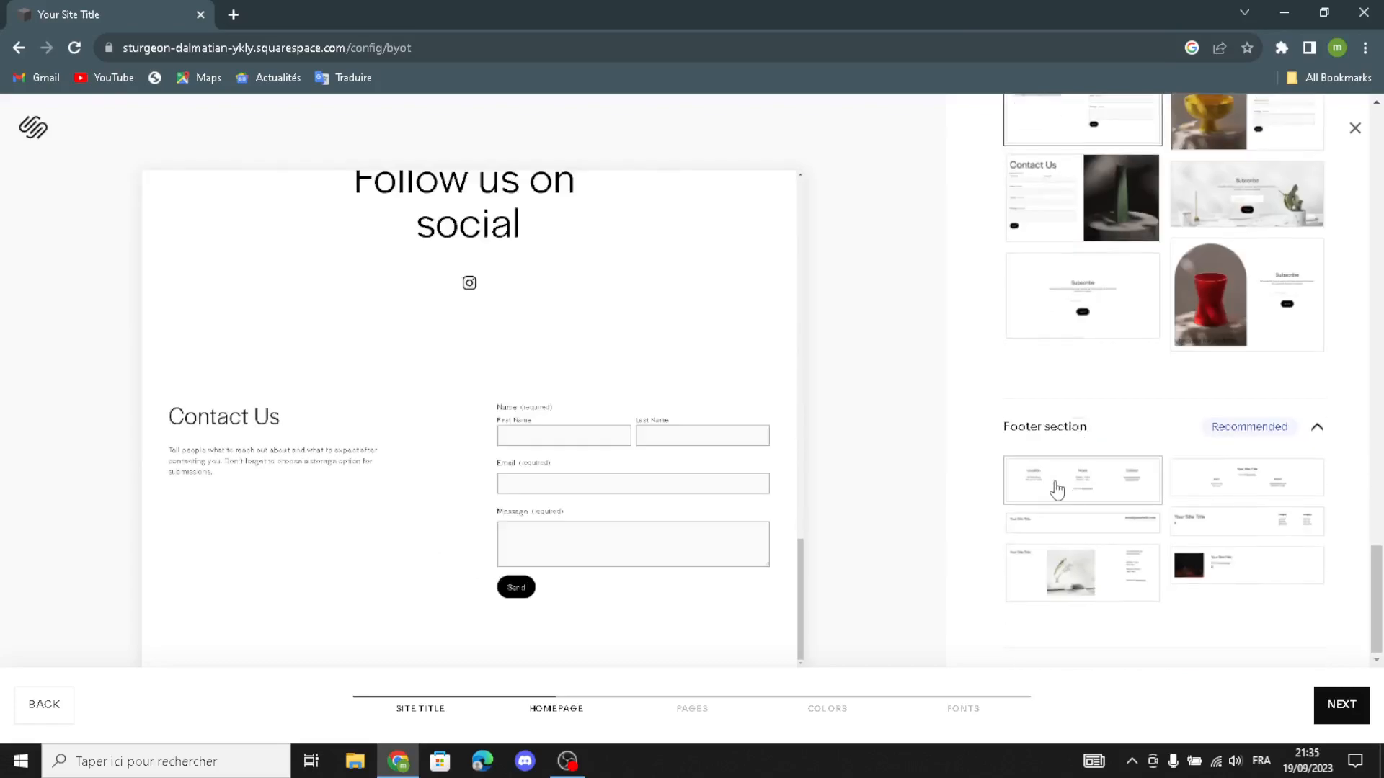
{"action": "left_click", "coordinate": [1057, 490]}
{"action": "left_click", "coordinate": [1328, 708]}
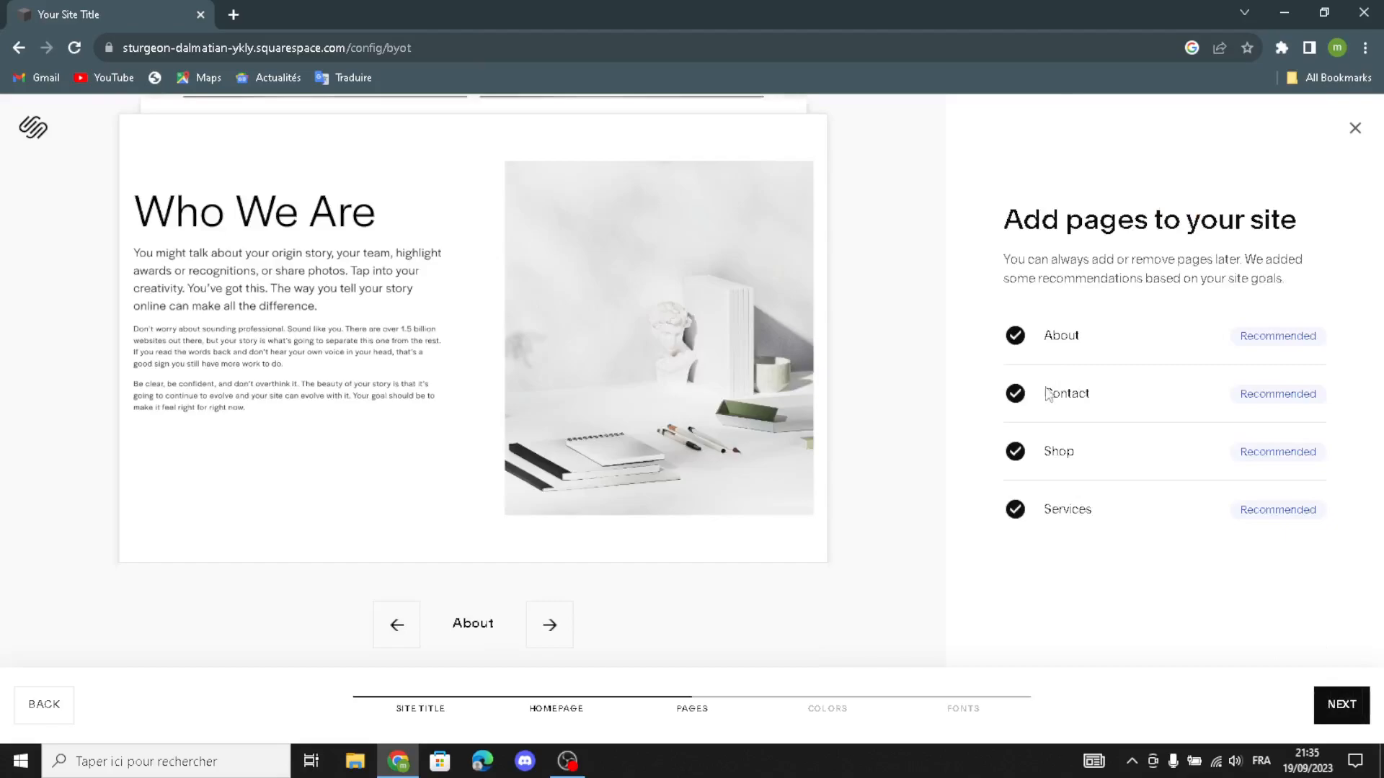
- Keep the four recommended pages and style the site with the light grey, navy and black palette and a heavy uppercase font pairing
{"action": "left_click", "coordinate": [1342, 704]}
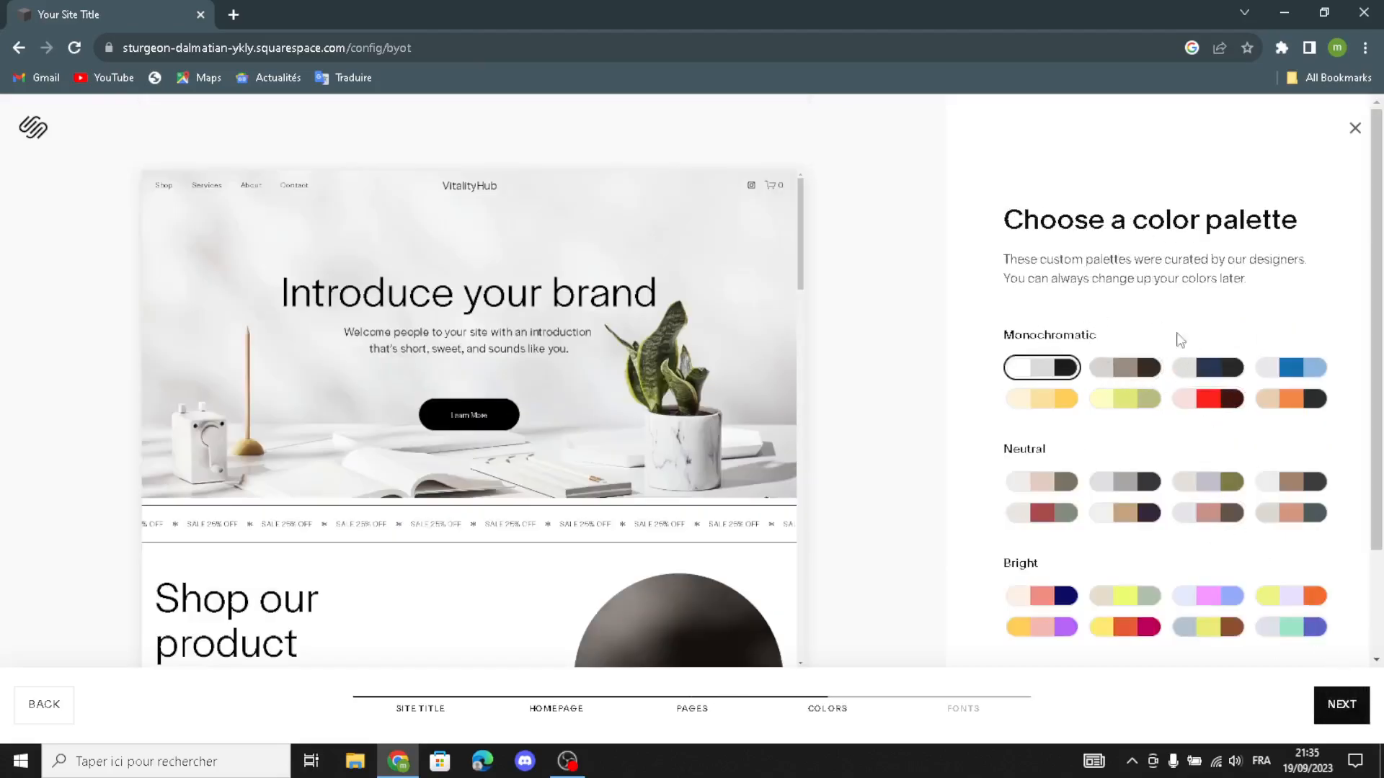
{"action": "left_click", "coordinate": [1225, 372]}
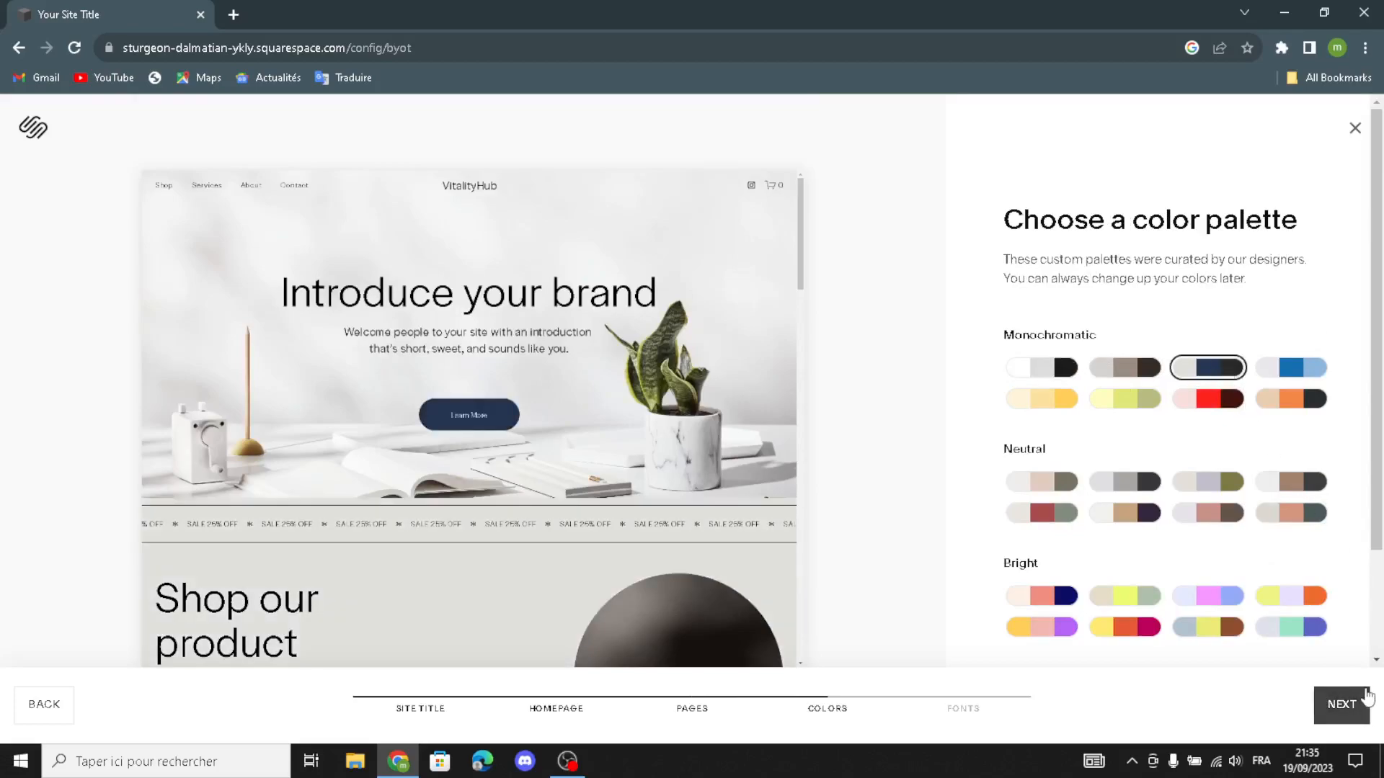
{"action": "left_click", "coordinate": [1362, 703]}
{"action": "left_click", "coordinate": [1233, 504]}
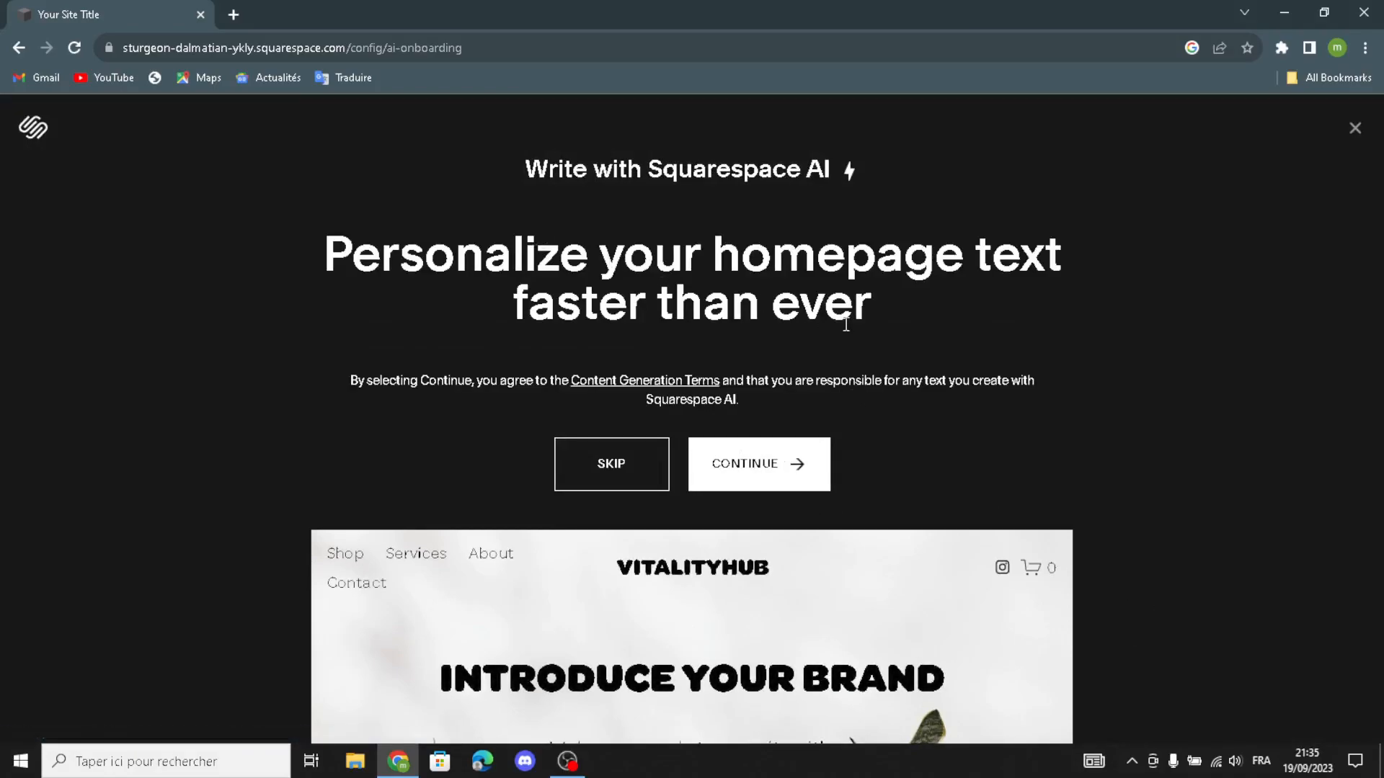
- Describe the site to Squarespace AI as "health and wellness business" and generate the homepage text in the Professional writing style
{"action": "left_click", "coordinate": [793, 470]}
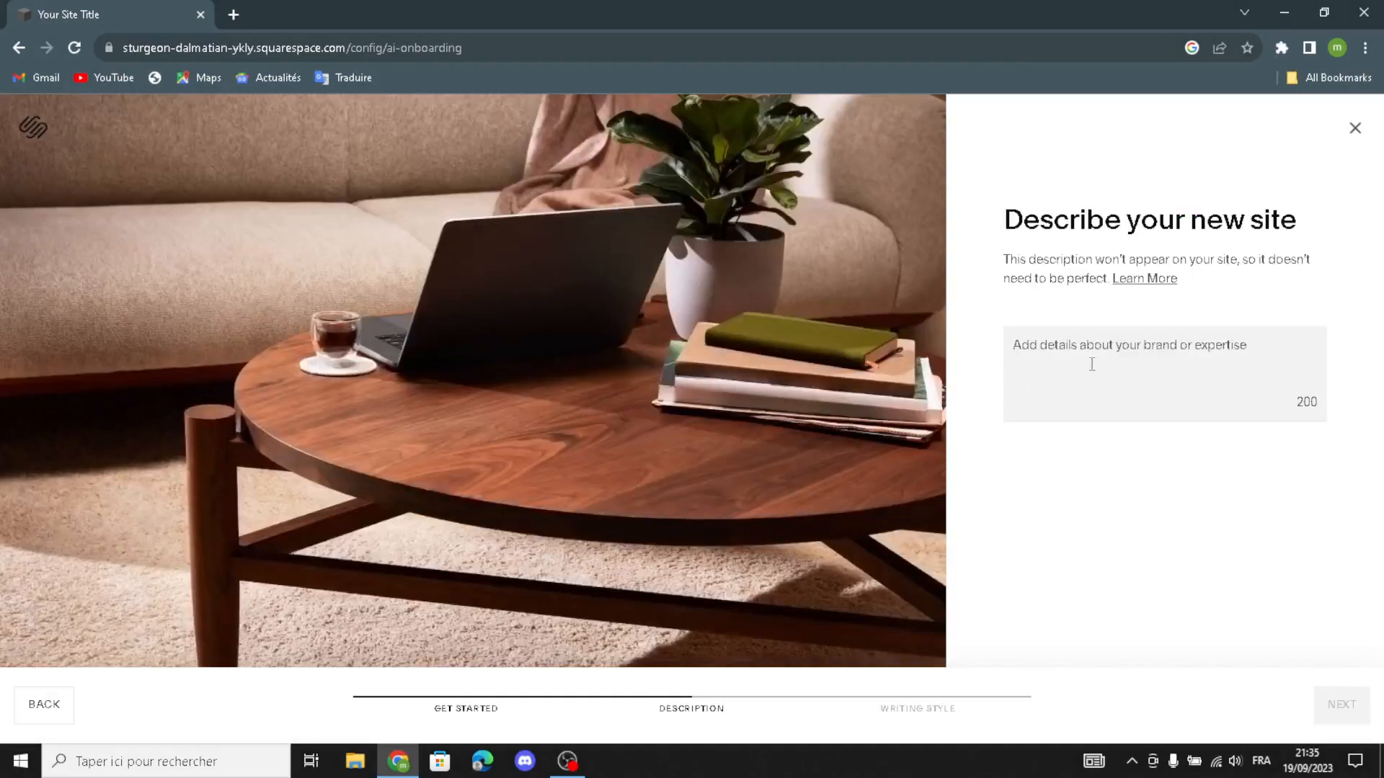
{"action": "left_click", "coordinate": [1095, 364]}
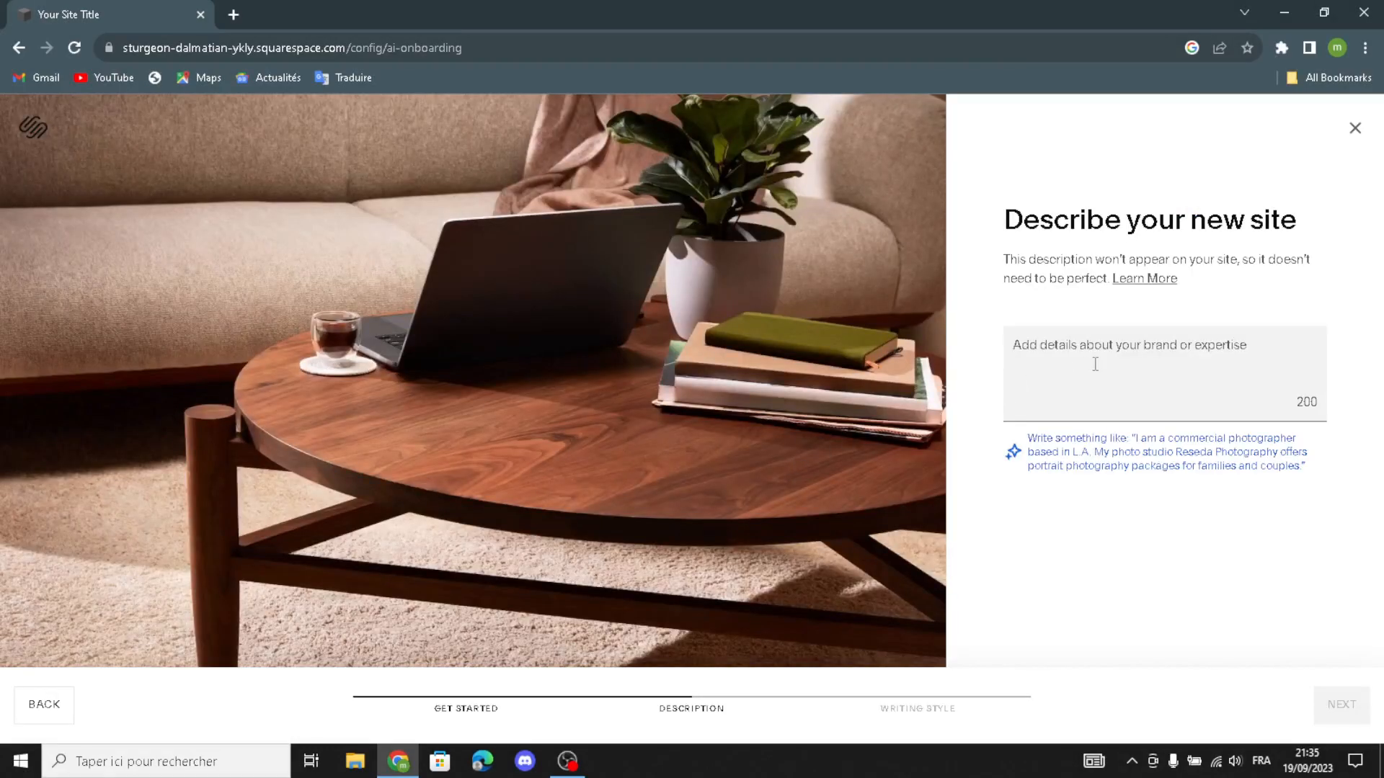
{"action": "type", "text": "heal"}
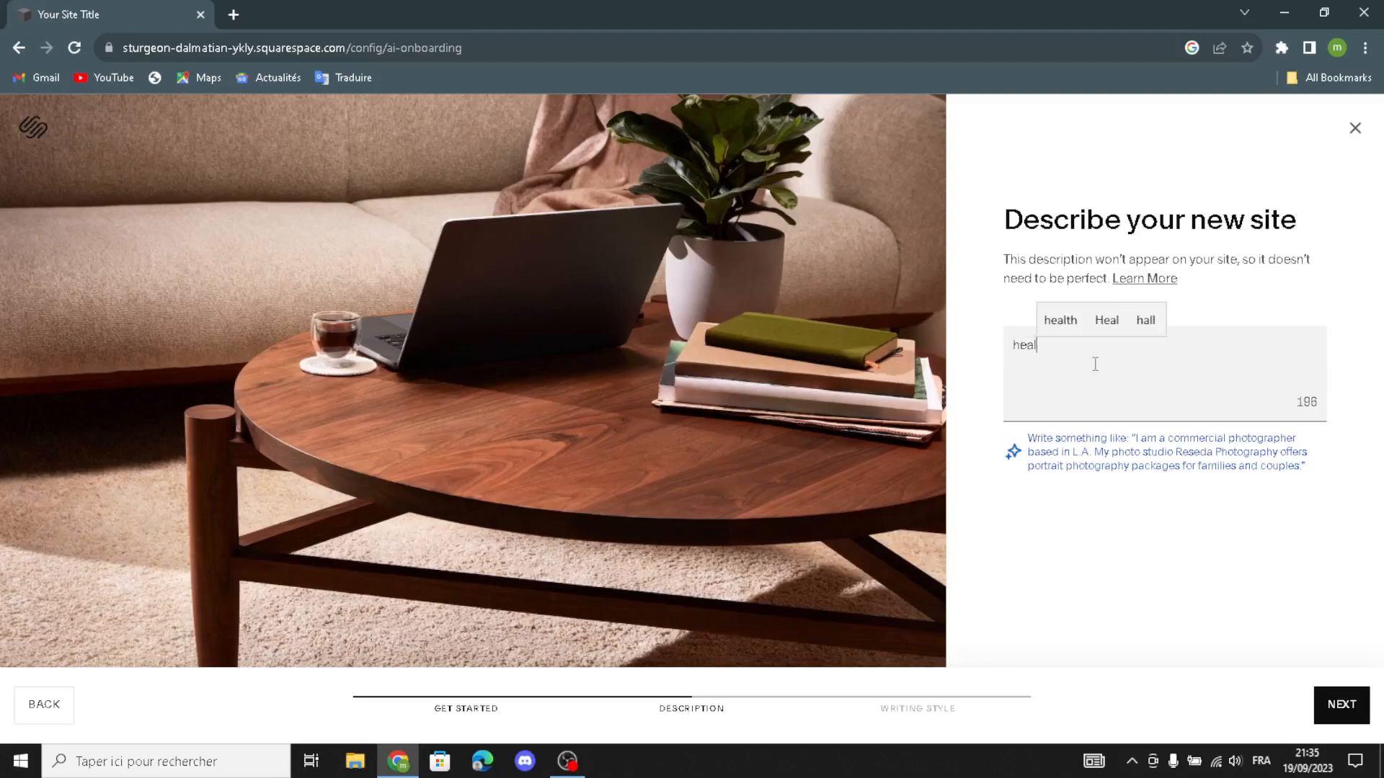
{"action": "type", "text": "th a"}
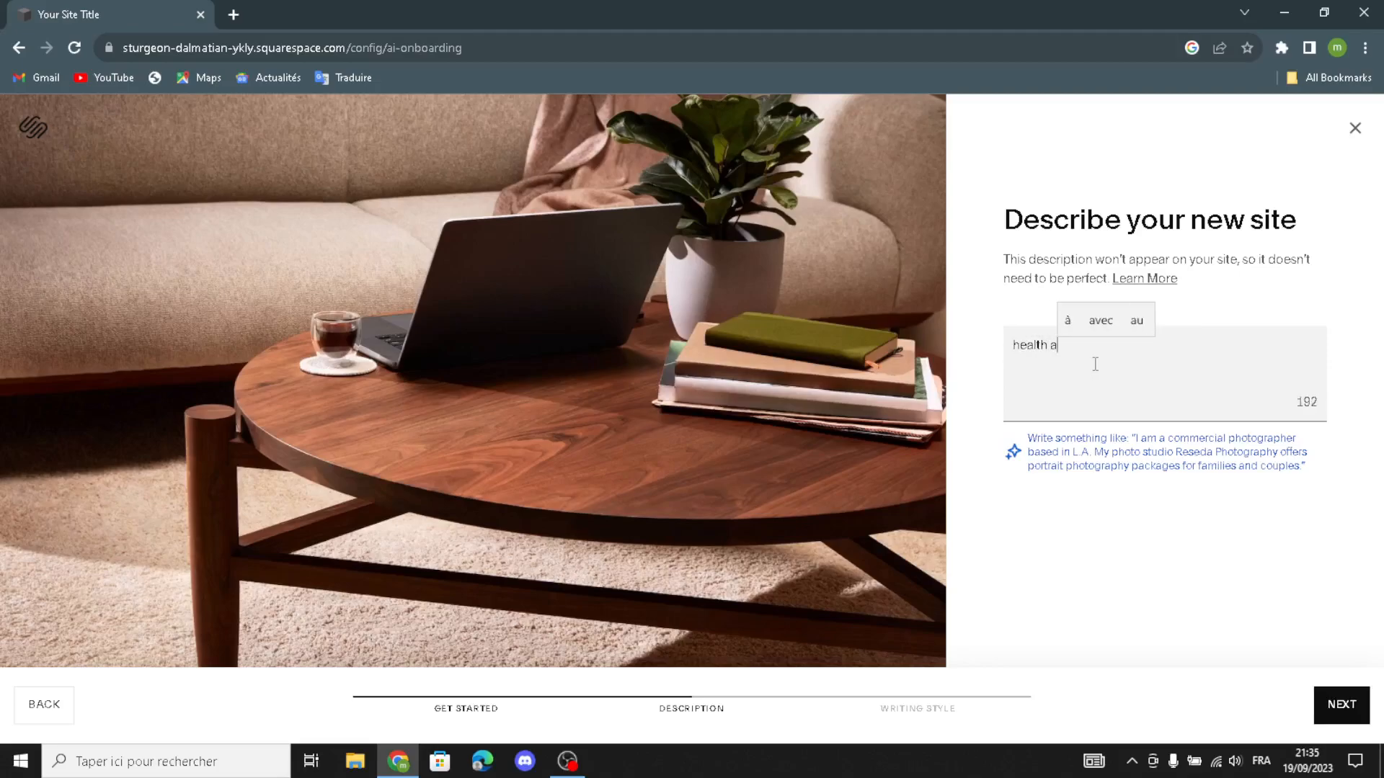
{"action": "type", "text": "nd wellness"}
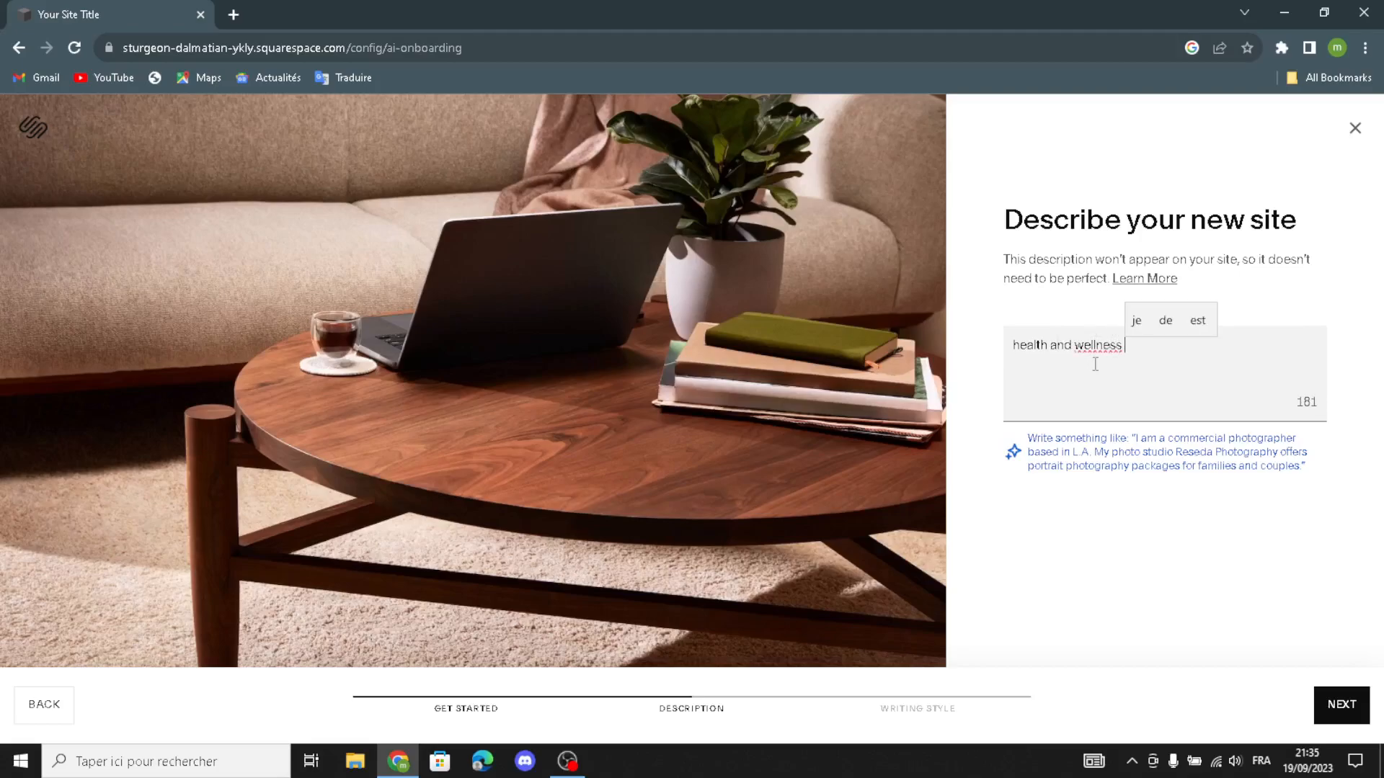
{"action": "type", "text": " business"}
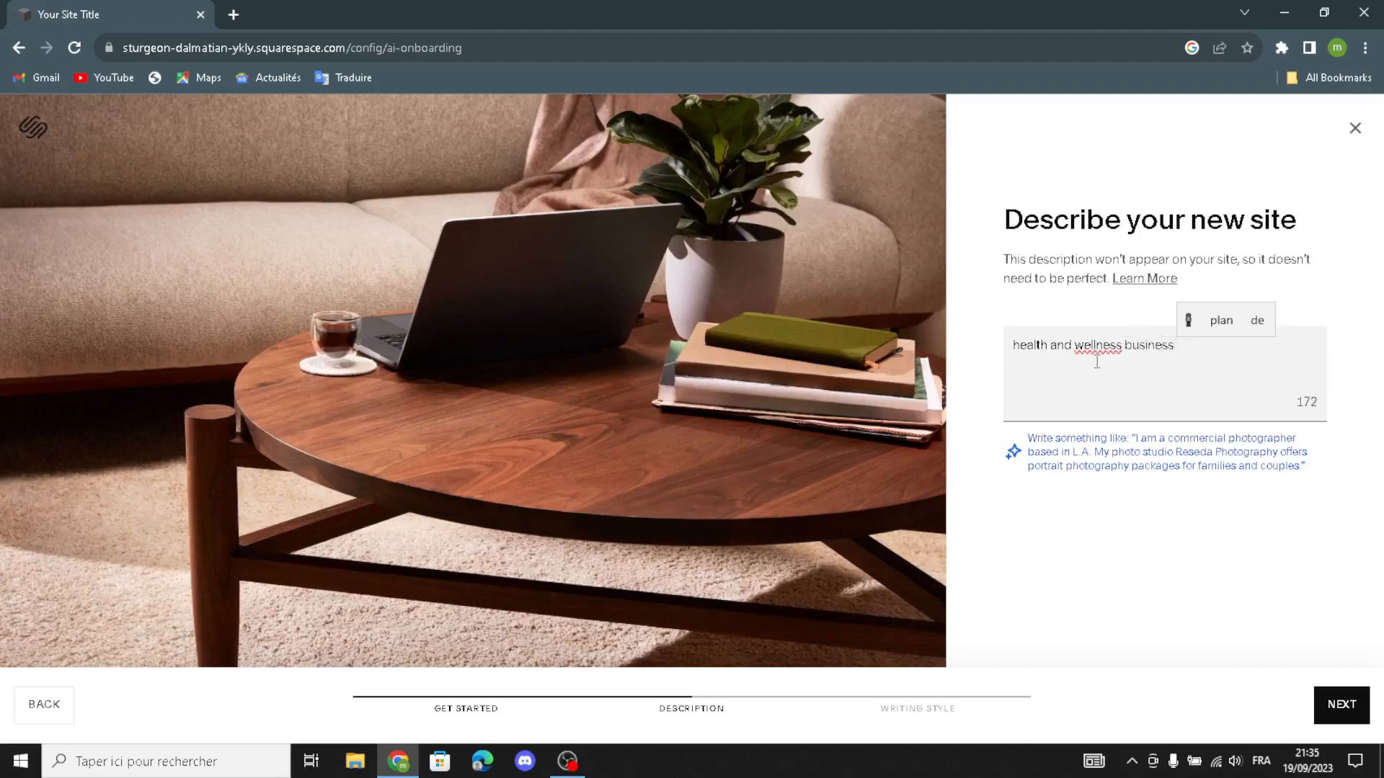
{"action": "left_click", "coordinate": [1329, 710]}
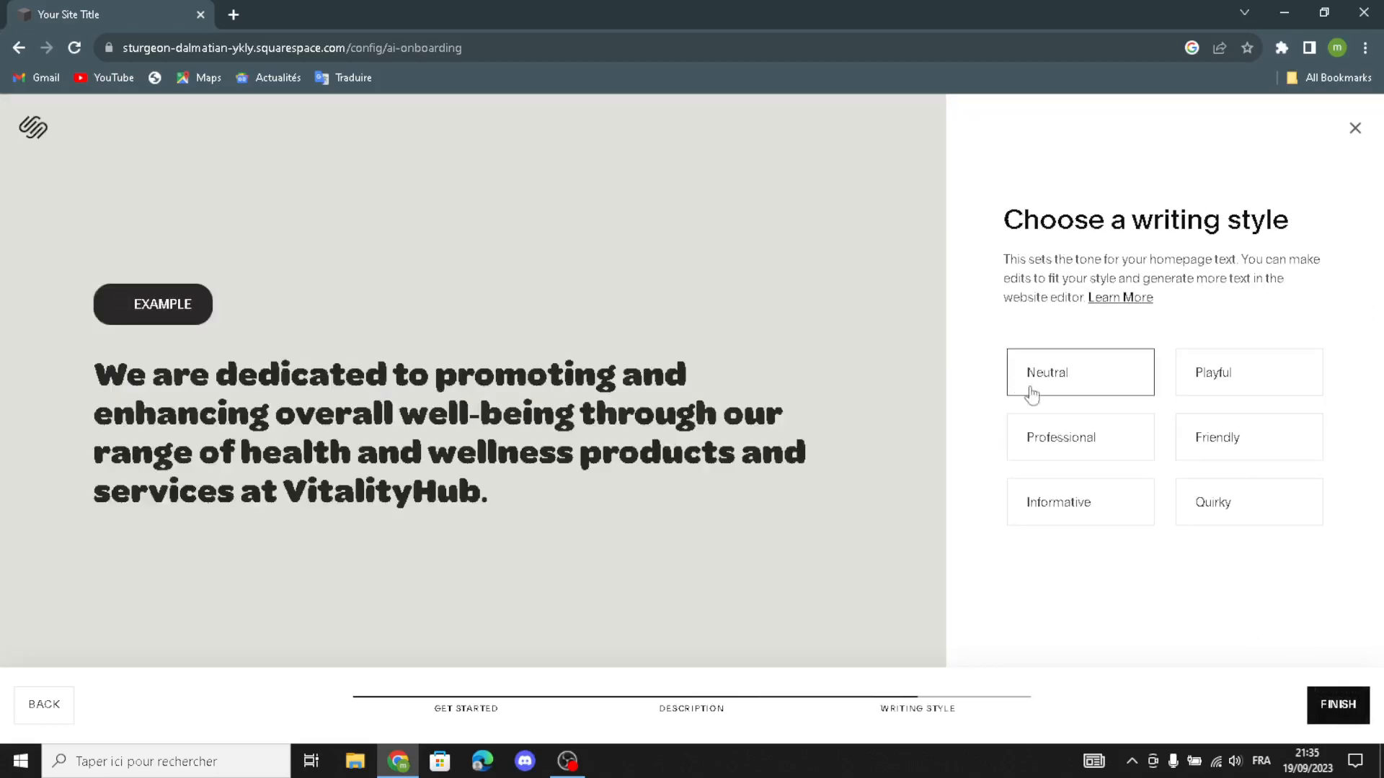
{"action": "left_click", "coordinate": [1078, 441]}
{"action": "left_click", "coordinate": [1325, 708]}
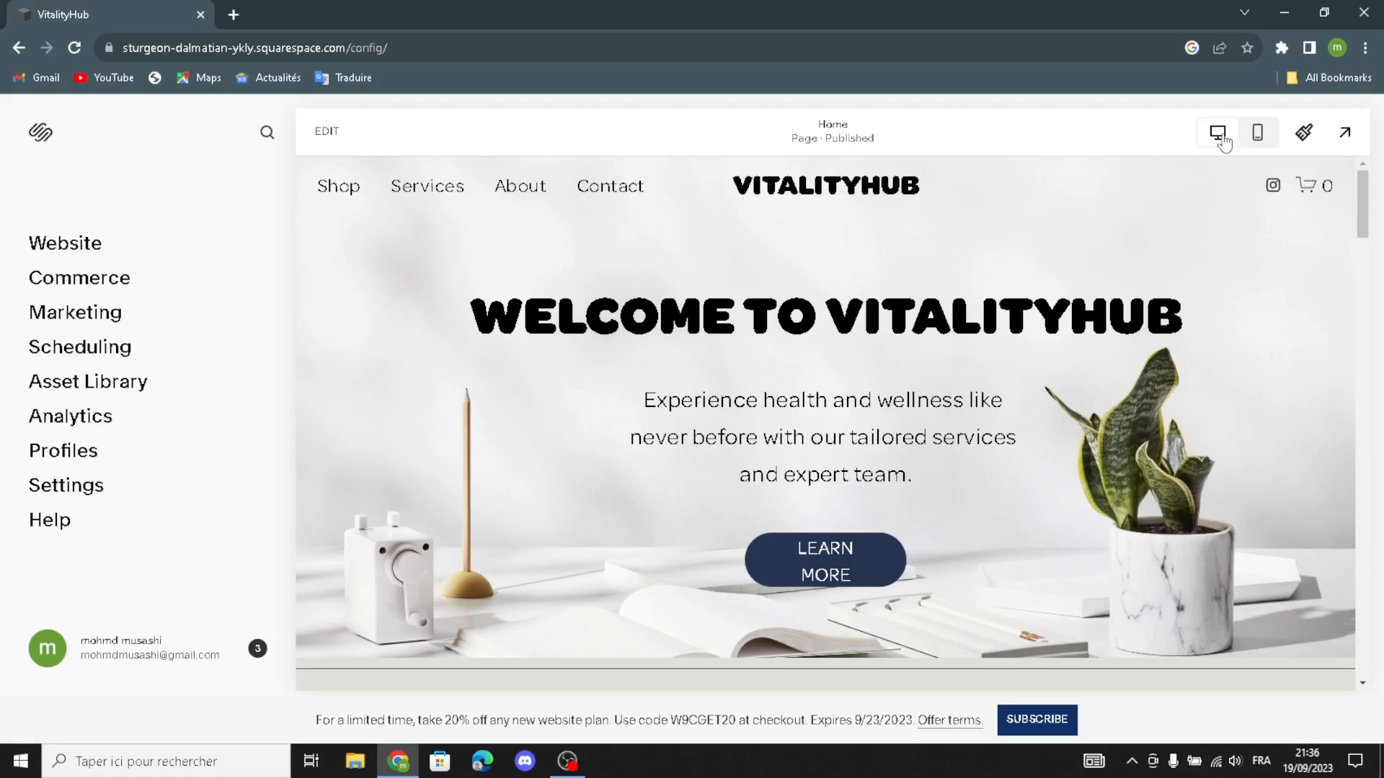
- Preview the homepage in mobile view and return to the desktop view
{"action": "left_click", "coordinate": [1258, 132]}
{"action": "scroll", "coordinate": [712, 502], "scroll_direction": "down", "scroll_amount": 5}
{"action": "scroll", "coordinate": [712, 505], "scroll_direction": "up", "scroll_amount": 5}
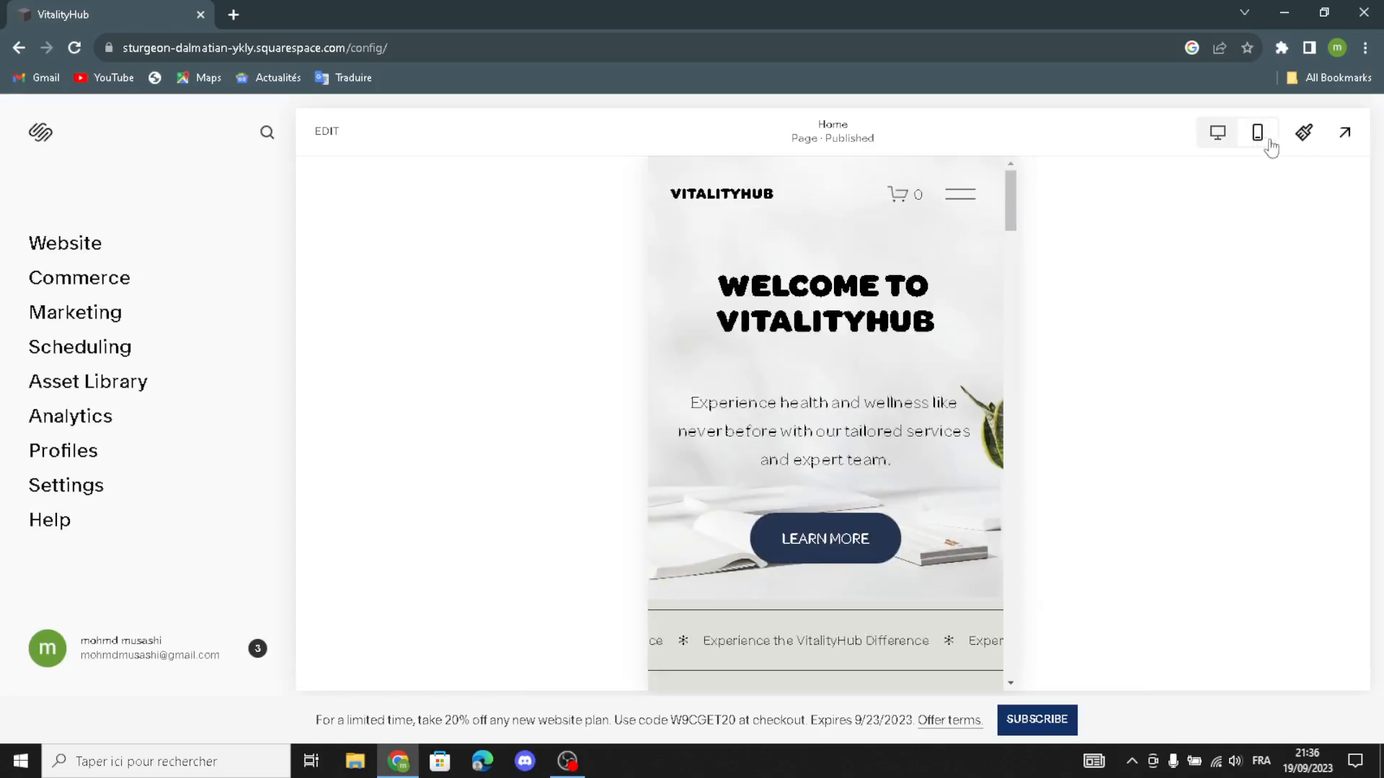
{"action": "left_click", "coordinate": [1218, 134]}
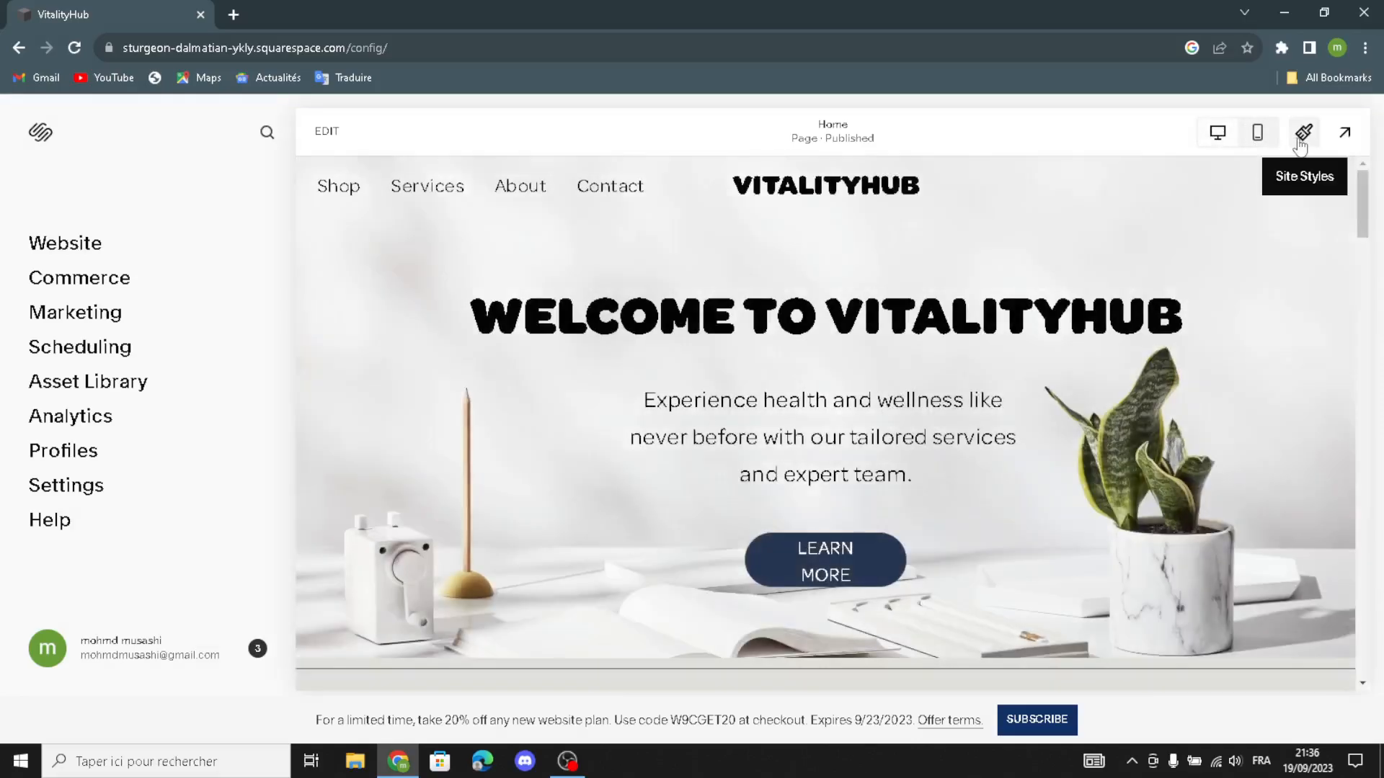
- Review the site-wide font settings, including the font pack, base size and global text styles
{"action": "left_click", "coordinate": [1302, 134]}
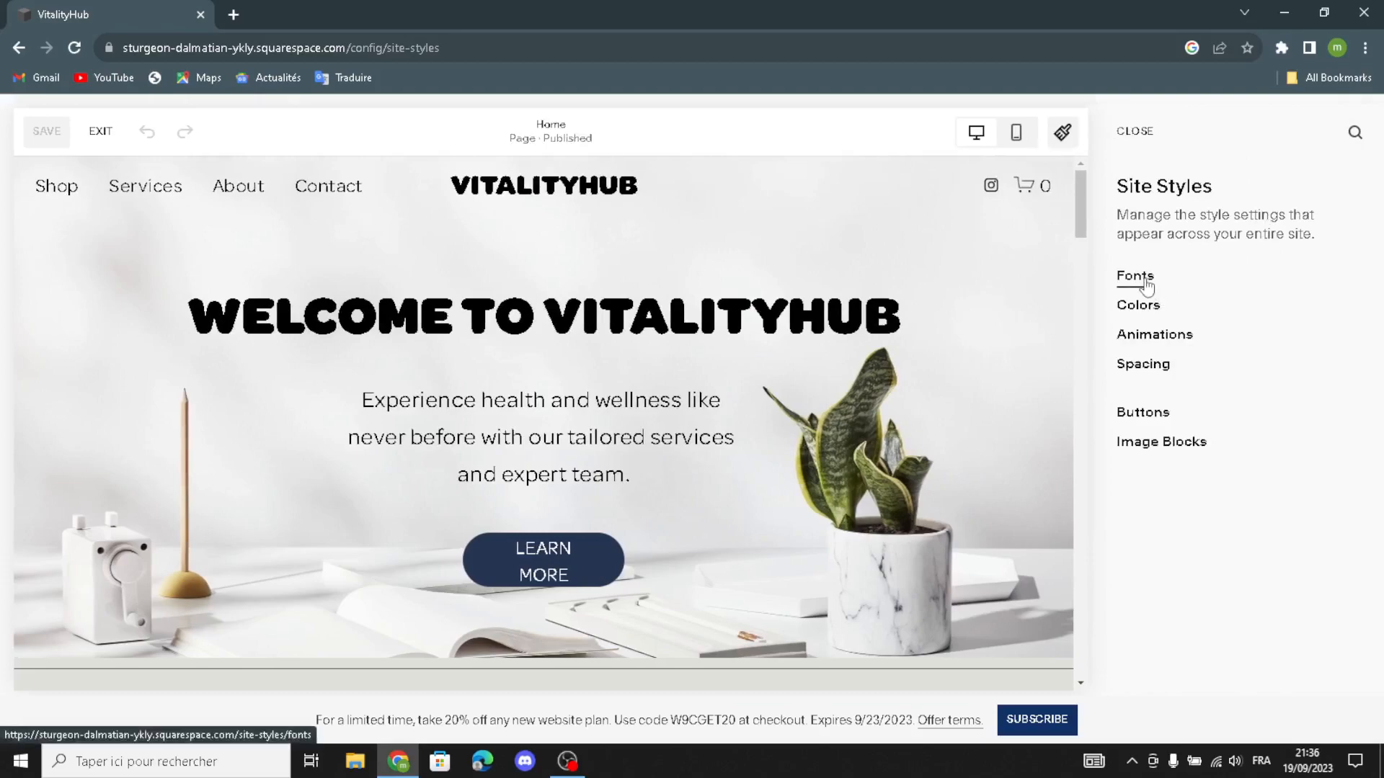
{"action": "left_click", "coordinate": [1146, 286]}
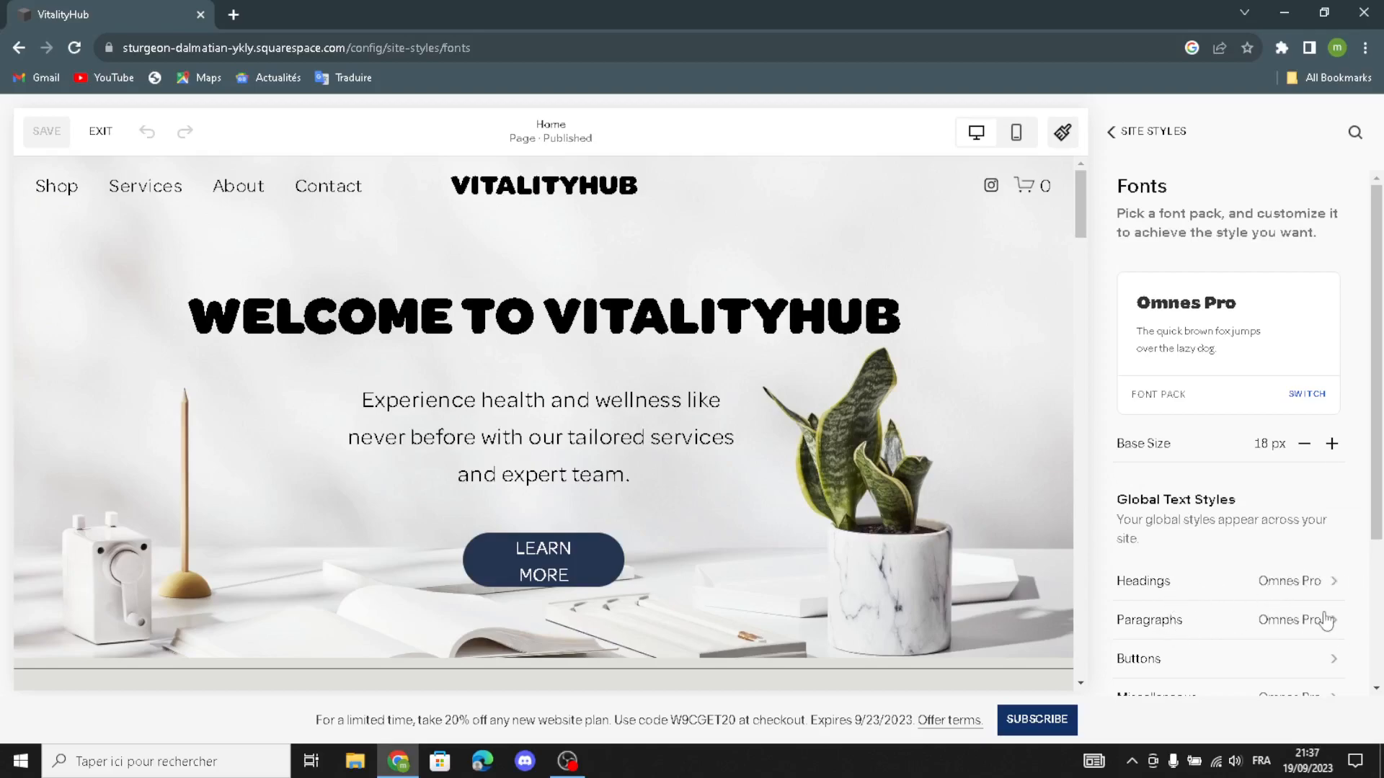
{"action": "scroll", "coordinate": [1323, 623], "scroll_direction": "down", "scroll_amount": 2}
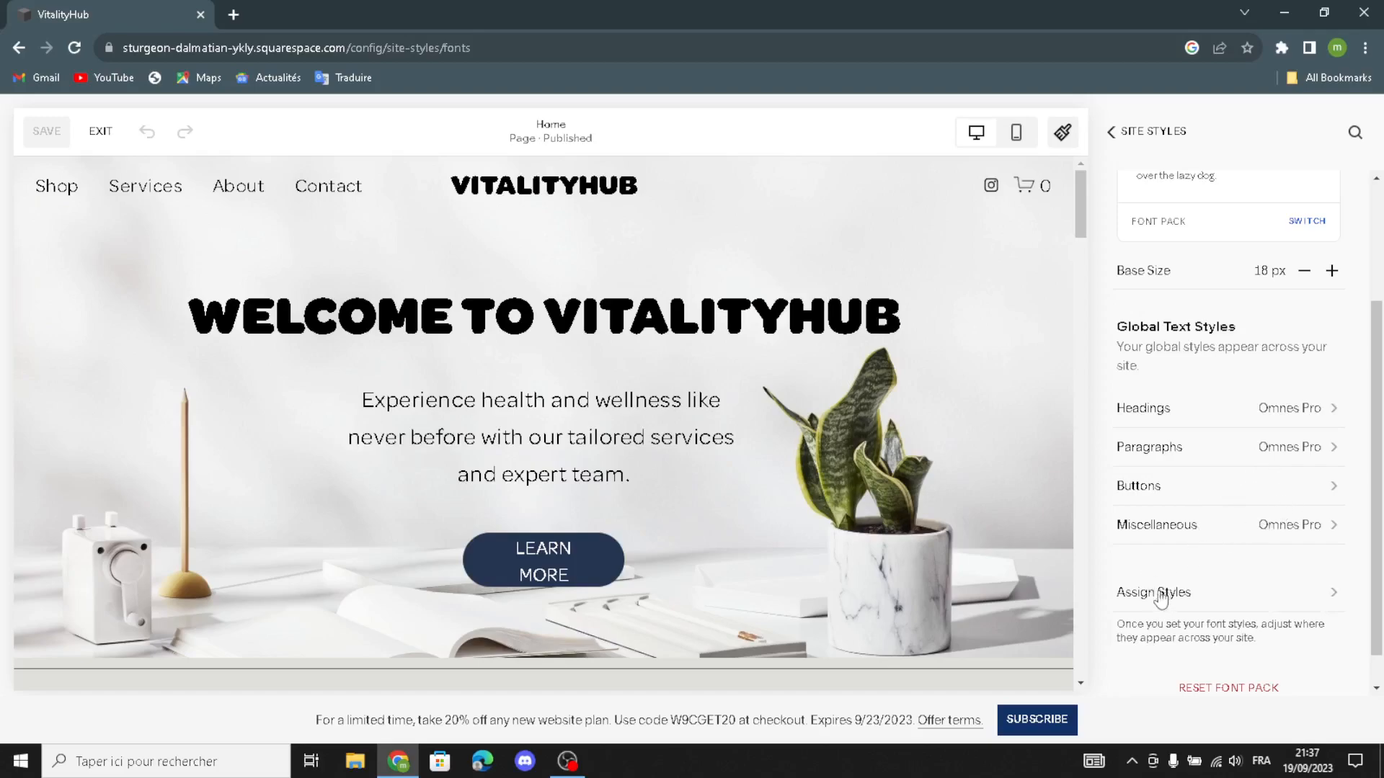
{"action": "scroll", "coordinate": [1160, 597], "scroll_direction": "down", "scroll_amount": 1}
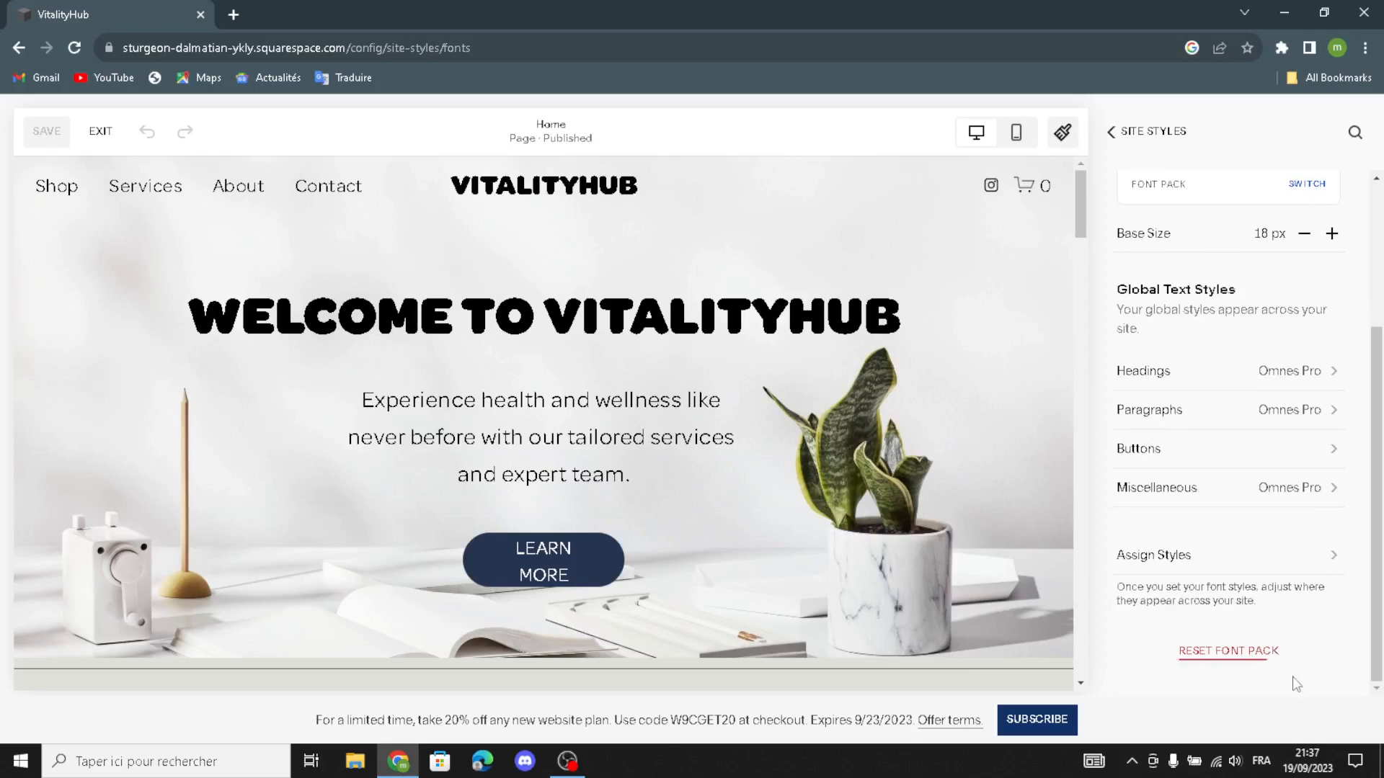
{"action": "scroll", "coordinate": [1157, 437], "scroll_direction": "up", "scroll_amount": 3}
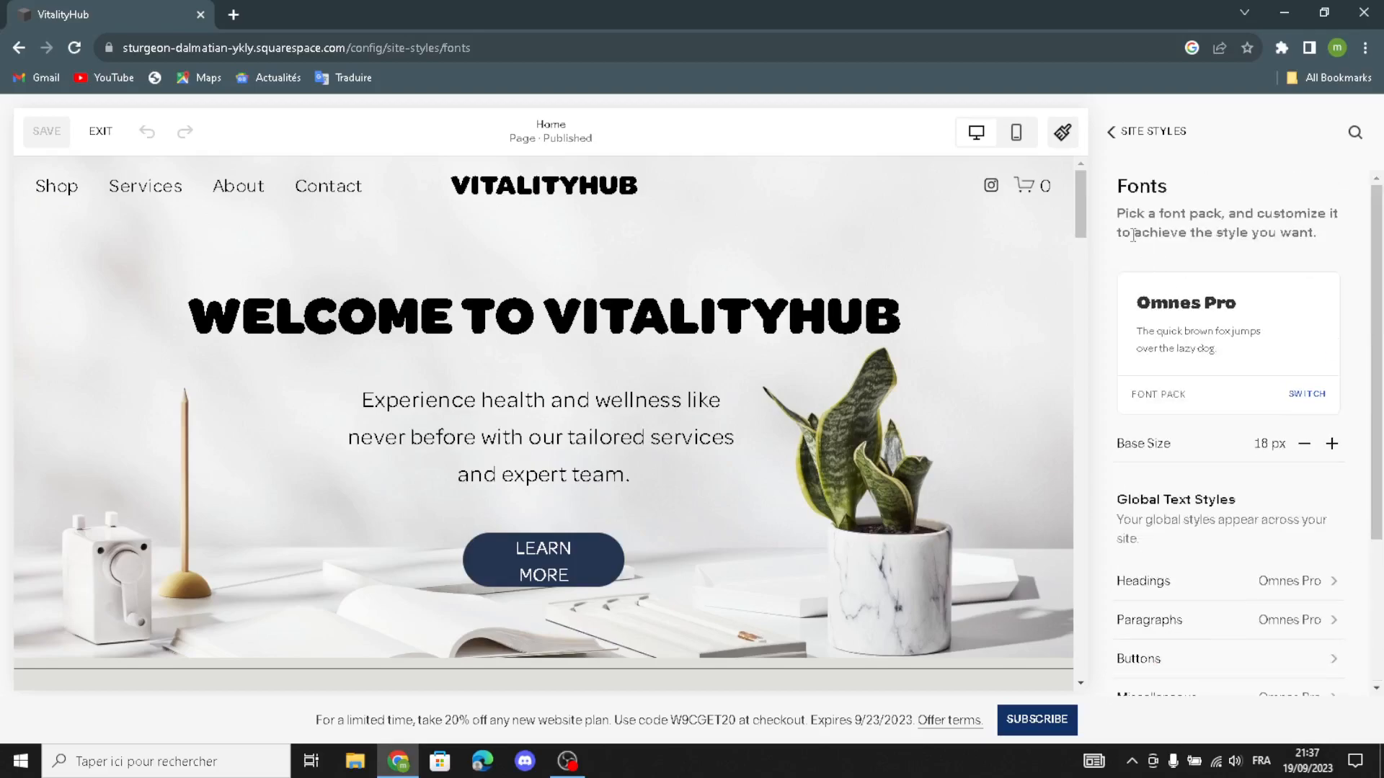
{"action": "left_click", "coordinate": [1108, 133]}
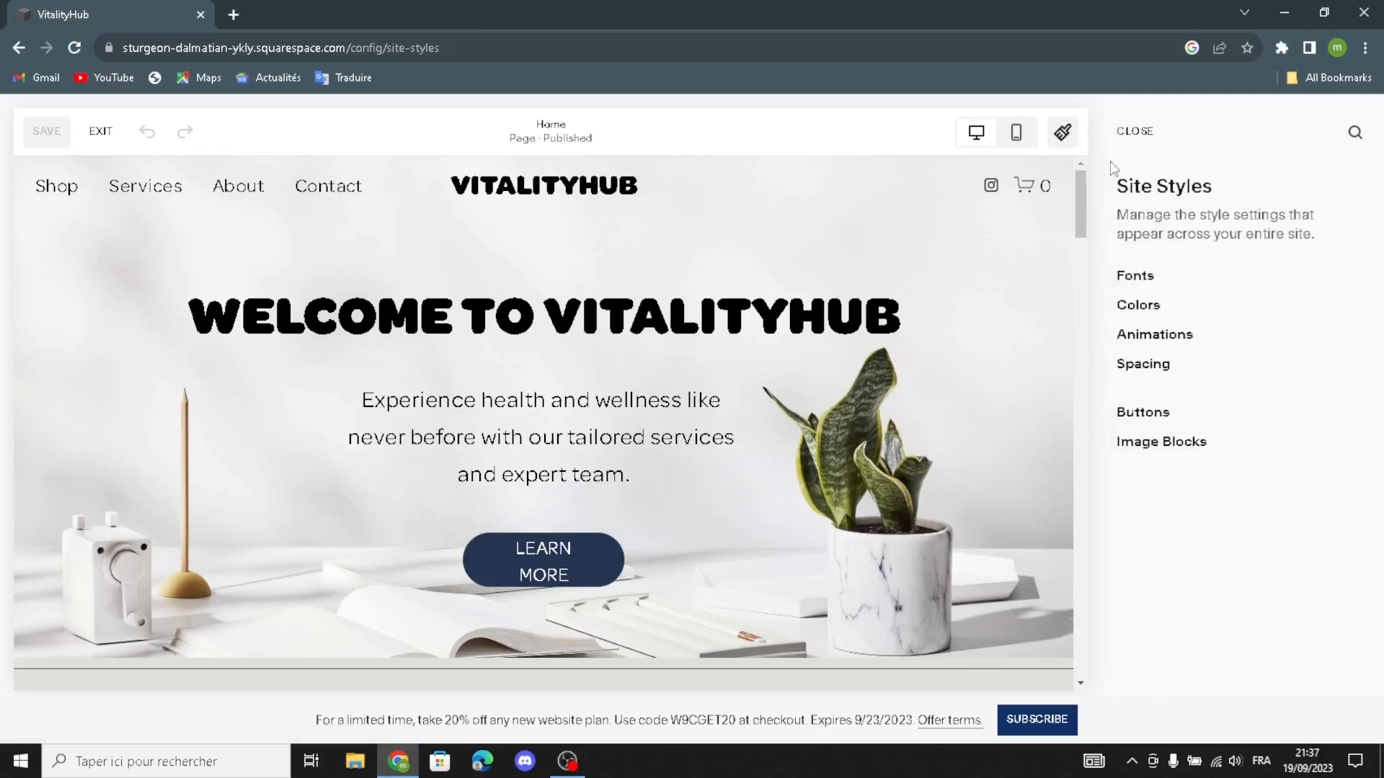
- Review the site's colour palette and the list of colour themes
{"action": "left_click", "coordinate": [1139, 305]}
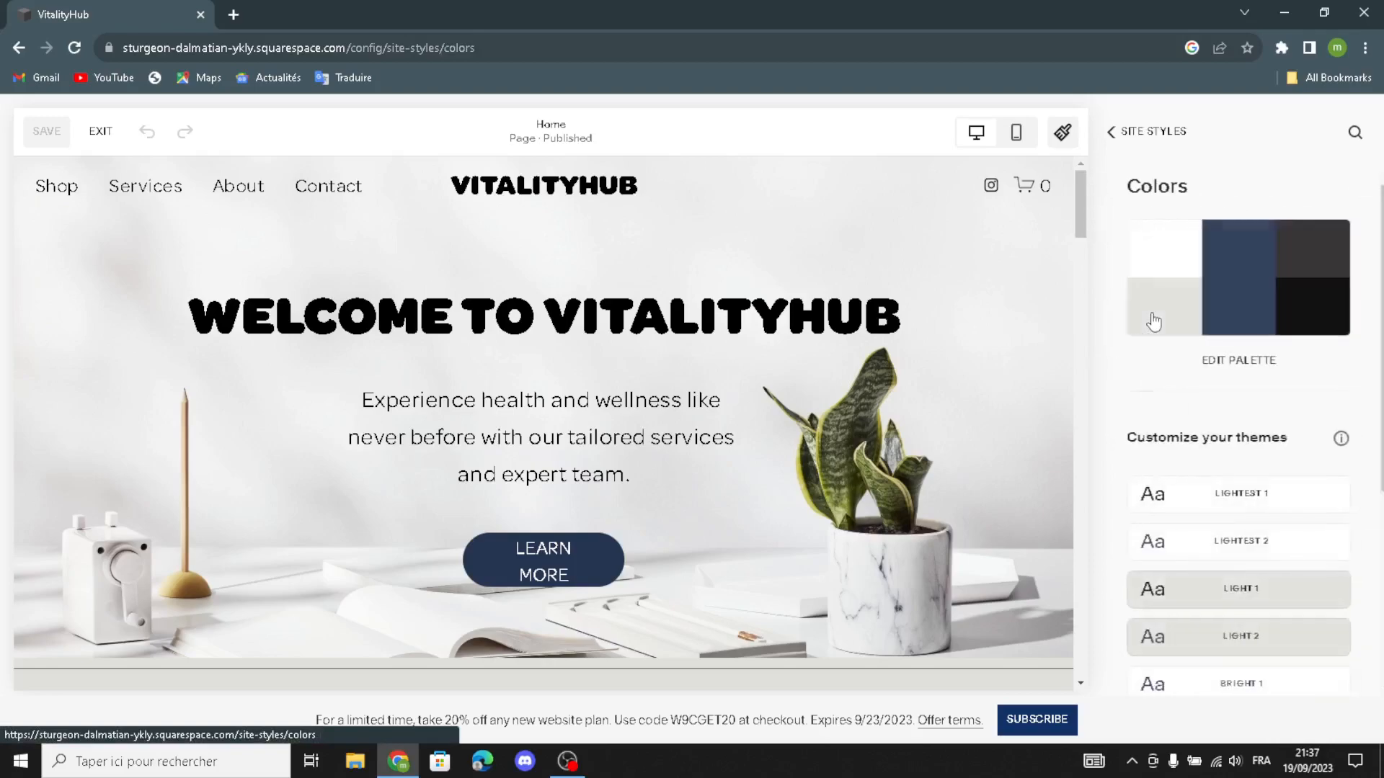
{"action": "scroll", "coordinate": [1205, 490], "scroll_direction": "down", "scroll_amount": 5}
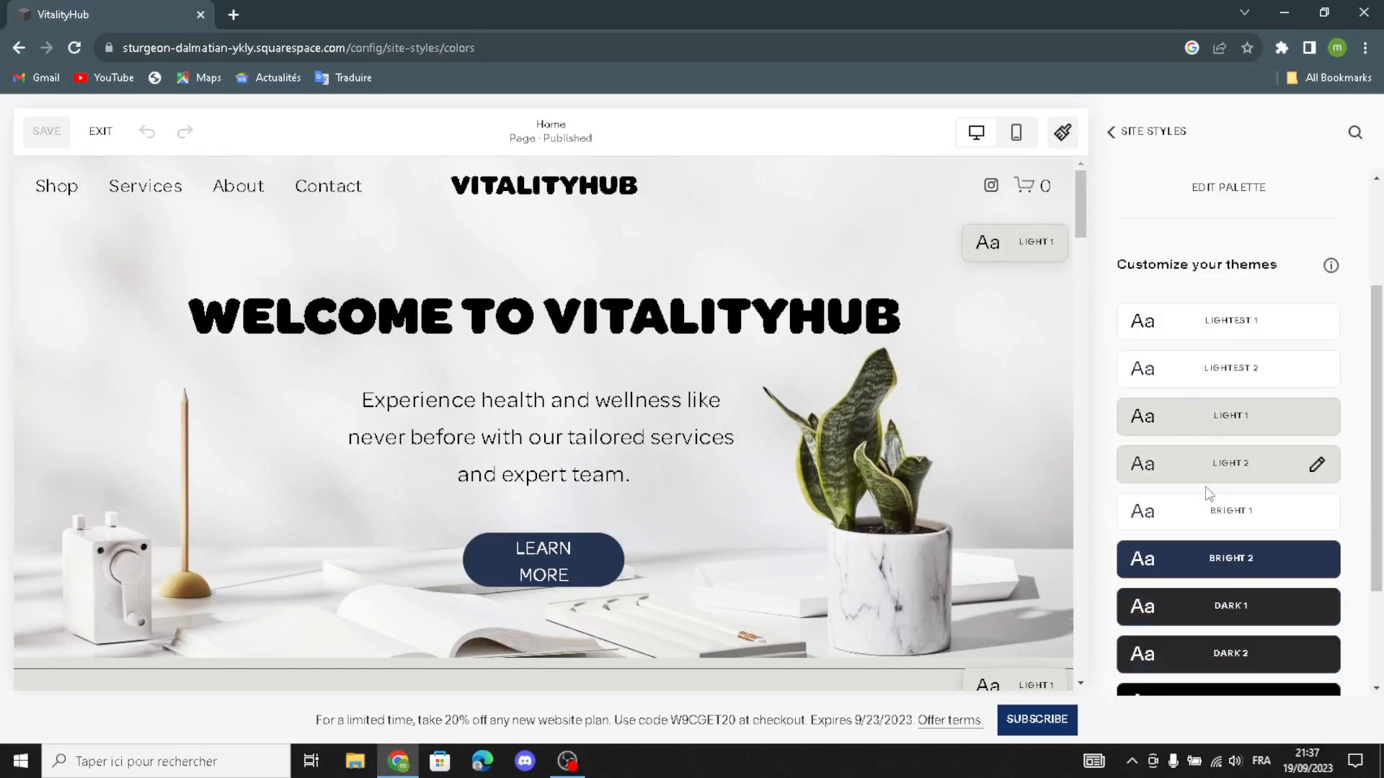
{"action": "scroll", "coordinate": [1208, 498], "scroll_direction": "up", "scroll_amount": 4}
{"action": "scroll", "coordinate": [1207, 497], "scroll_direction": "down", "scroll_amount": 4}
- Inspect the Bright 2 theme's colour settings, including the custom colour options for Heading (Large)
{"action": "left_click", "coordinate": [1239, 416]}
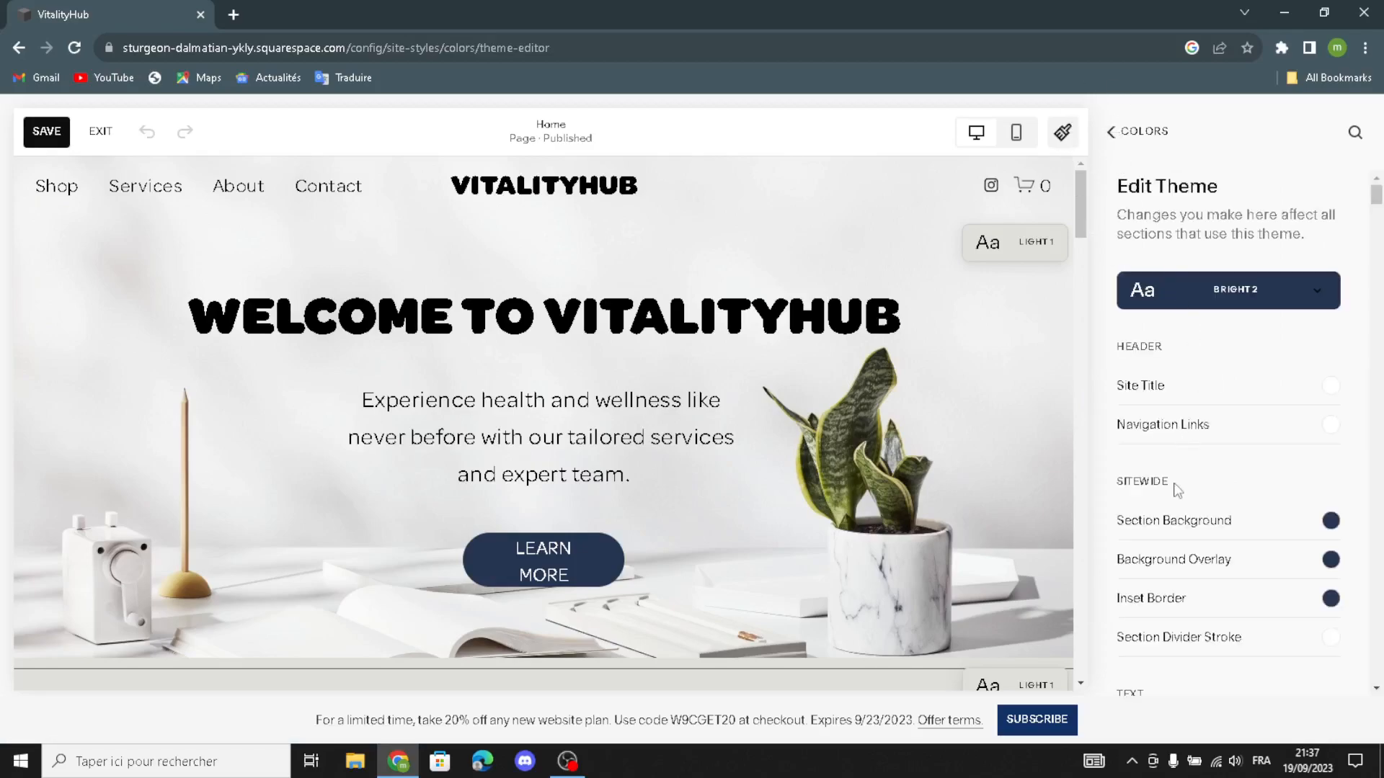
{"action": "scroll", "coordinate": [1218, 467], "scroll_direction": "down", "scroll_amount": 2}
{"action": "scroll", "coordinate": [1222, 467], "scroll_direction": "up", "scroll_amount": 1}
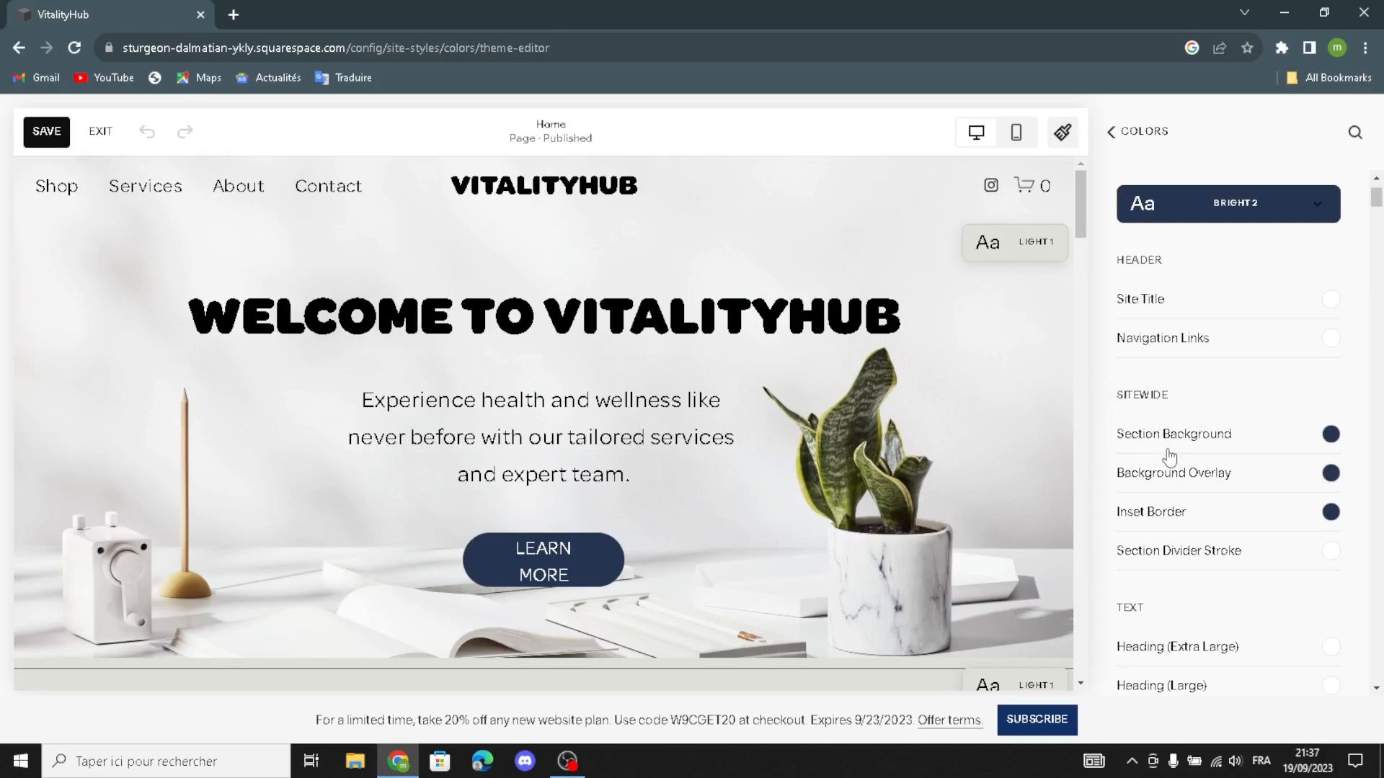
{"action": "scroll", "coordinate": [1169, 457], "scroll_direction": "down", "scroll_amount": 1}
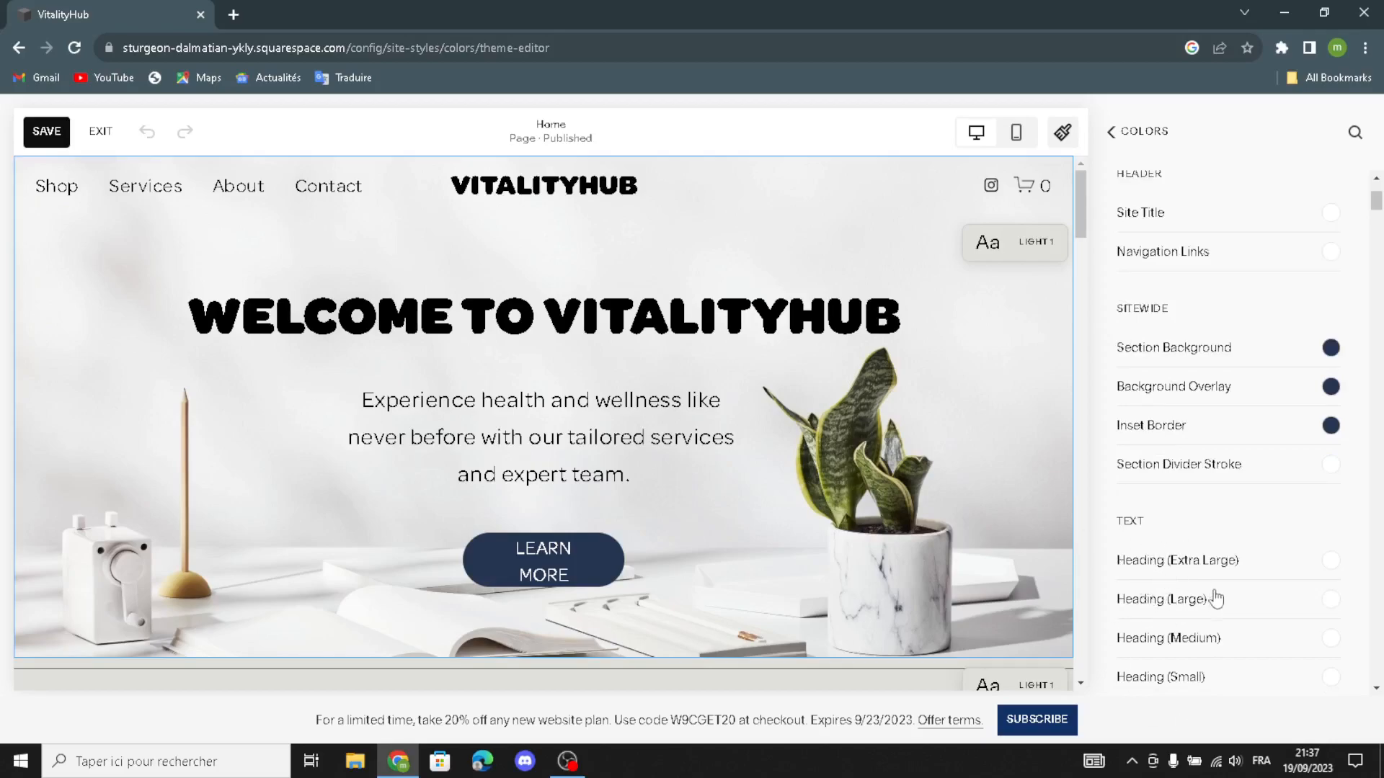
{"action": "left_click", "coordinate": [1331, 599]}
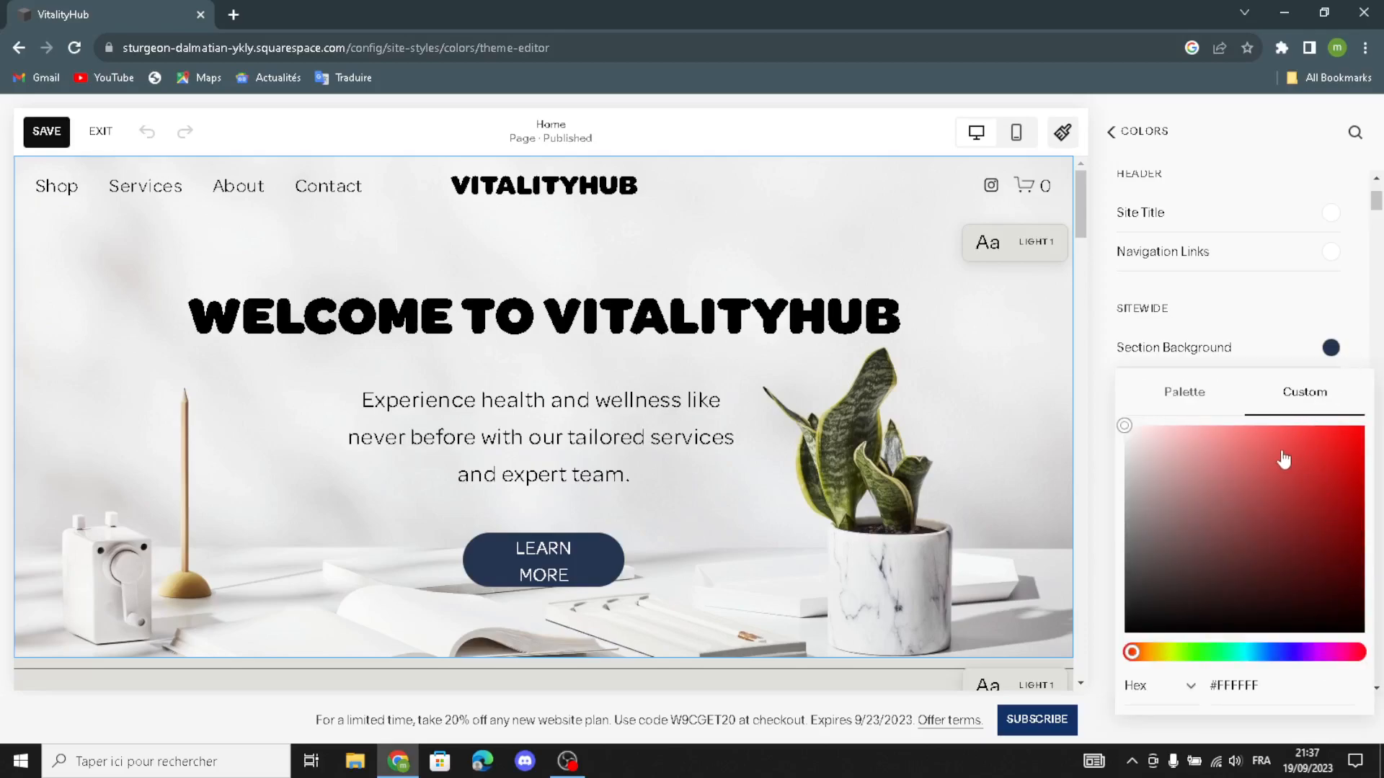
{"action": "left_click", "coordinate": [1222, 313]}
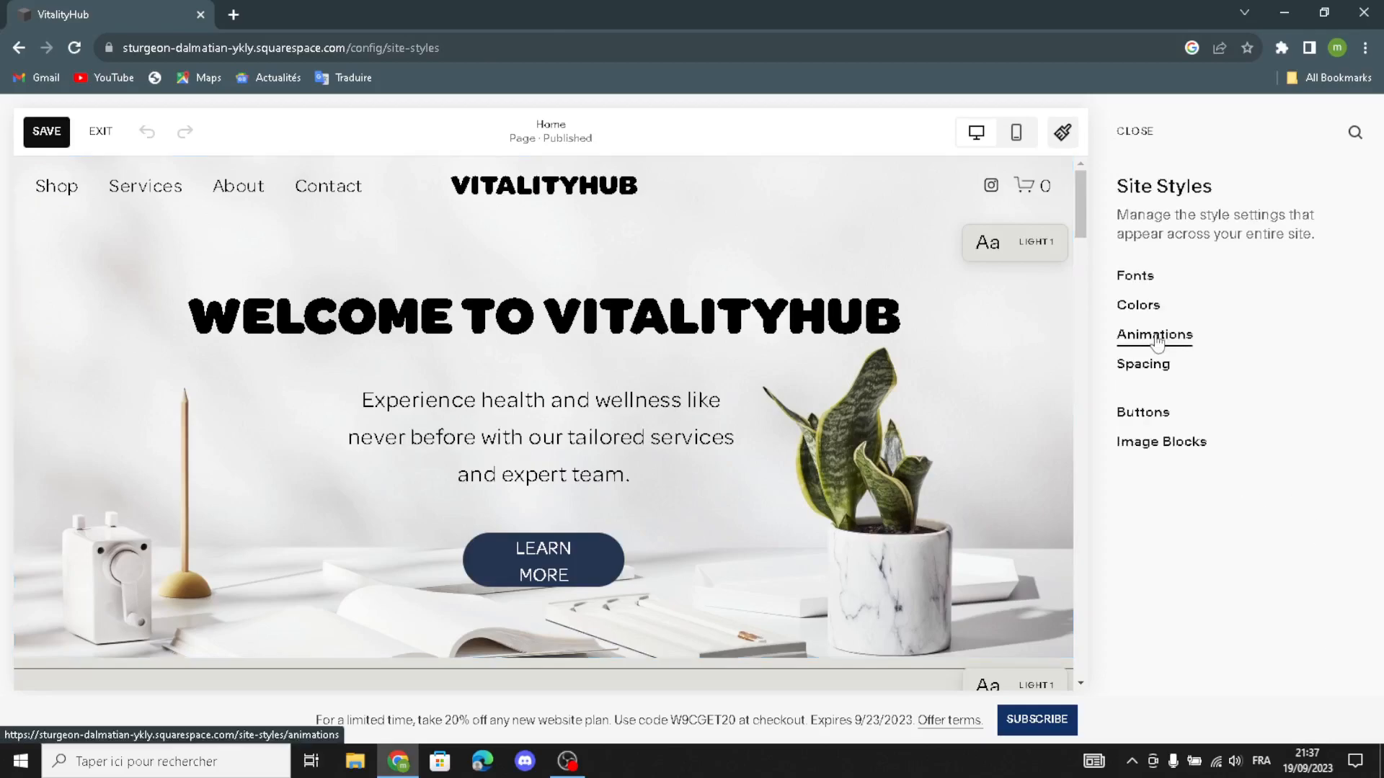
- Review the site-wide animation and spacing settings, and close the site styles
{"action": "left_click", "coordinate": [1156, 341]}
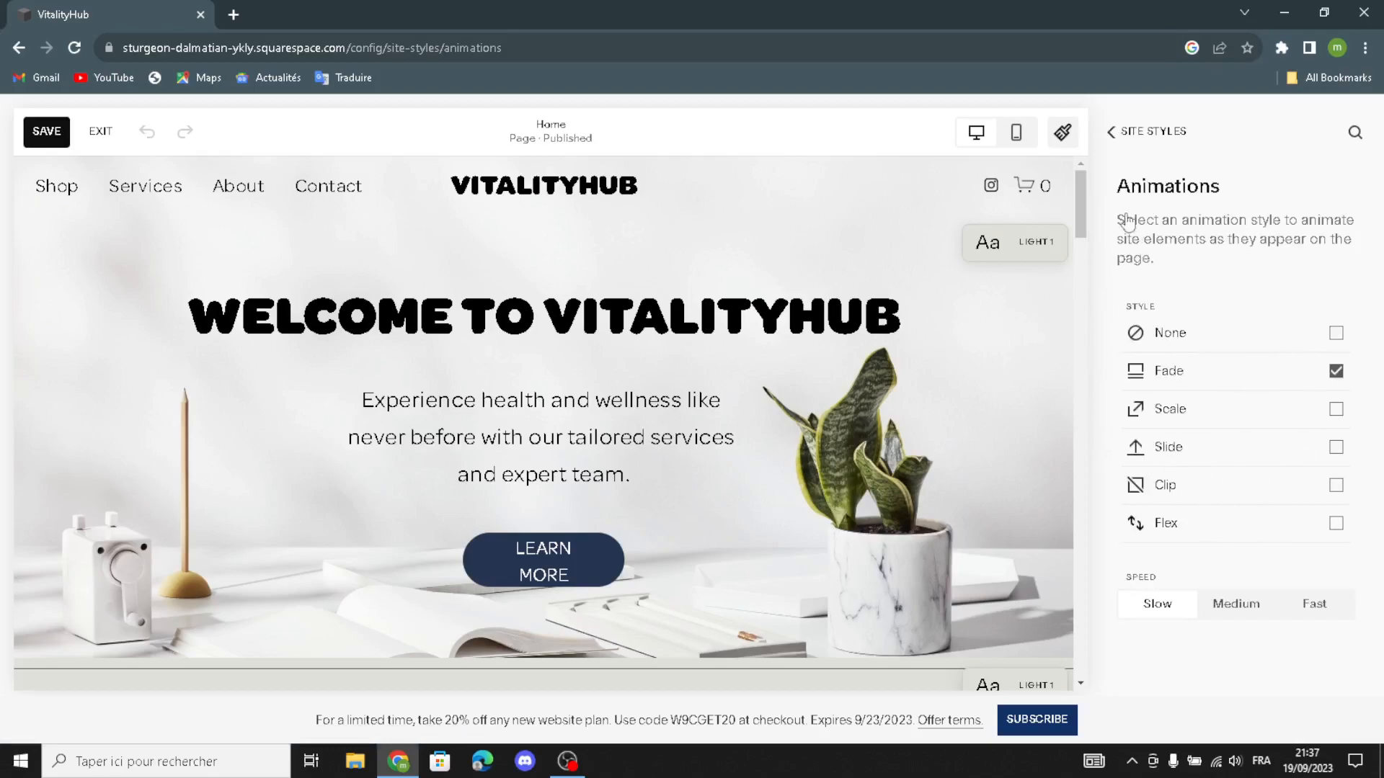
{"action": "left_click", "coordinate": [1117, 146]}
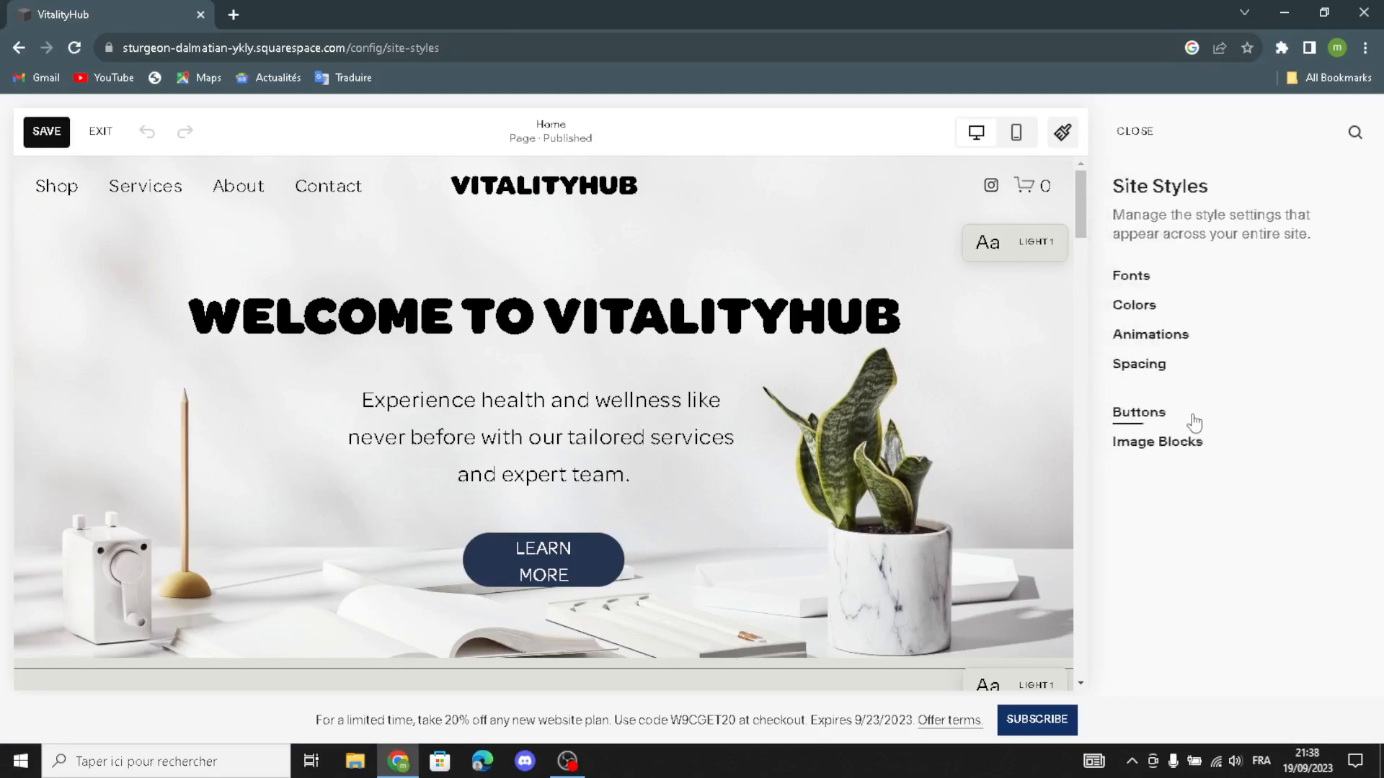
{"action": "left_click", "coordinate": [1128, 369]}
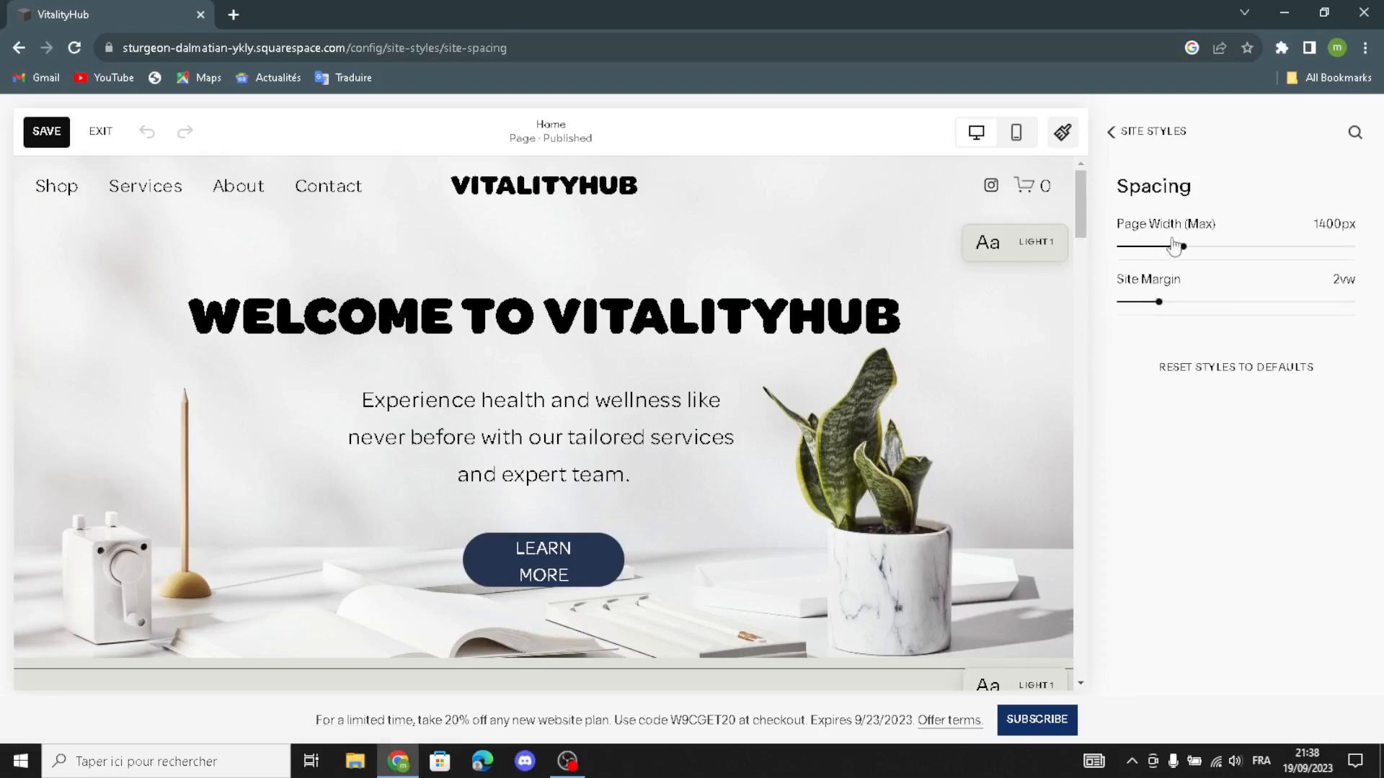
{"action": "left_click", "coordinate": [1114, 133]}
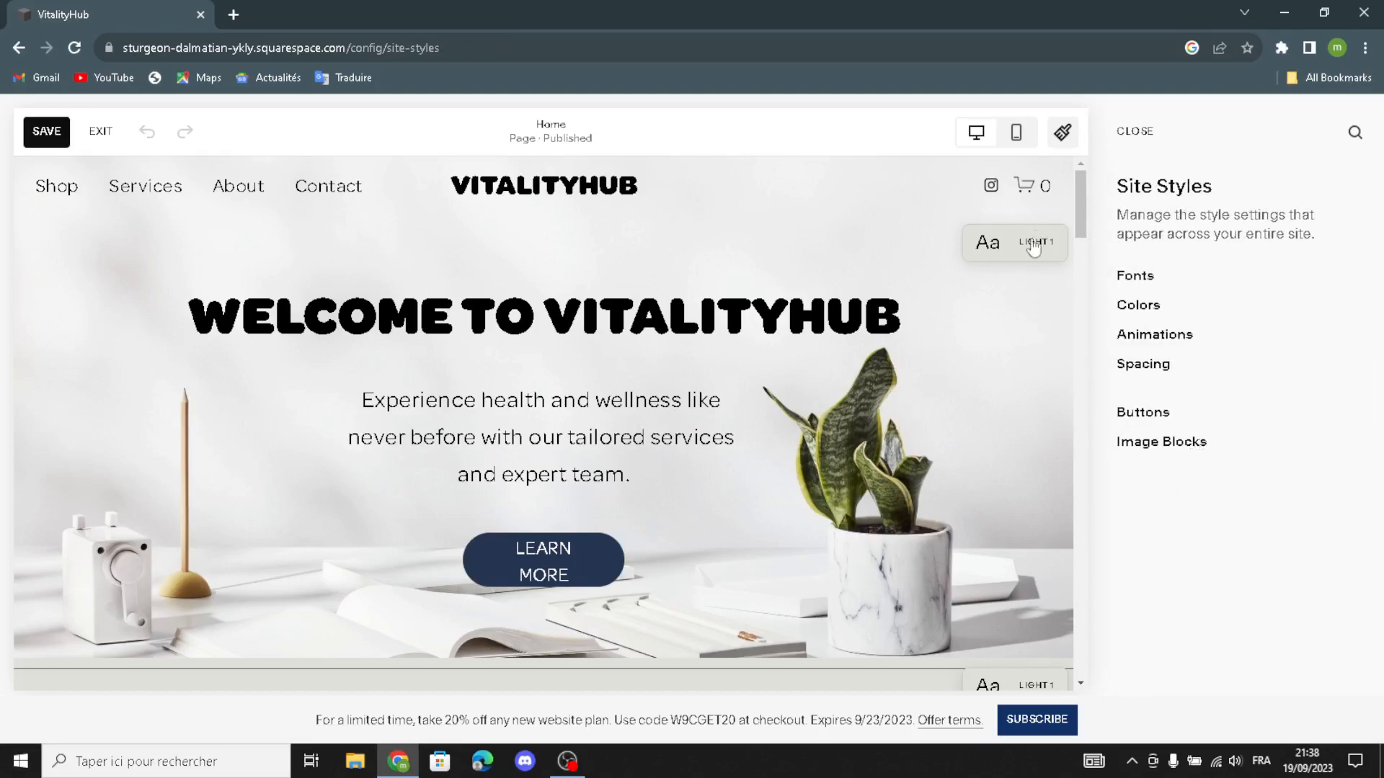
{"action": "left_click", "coordinate": [1124, 137]}
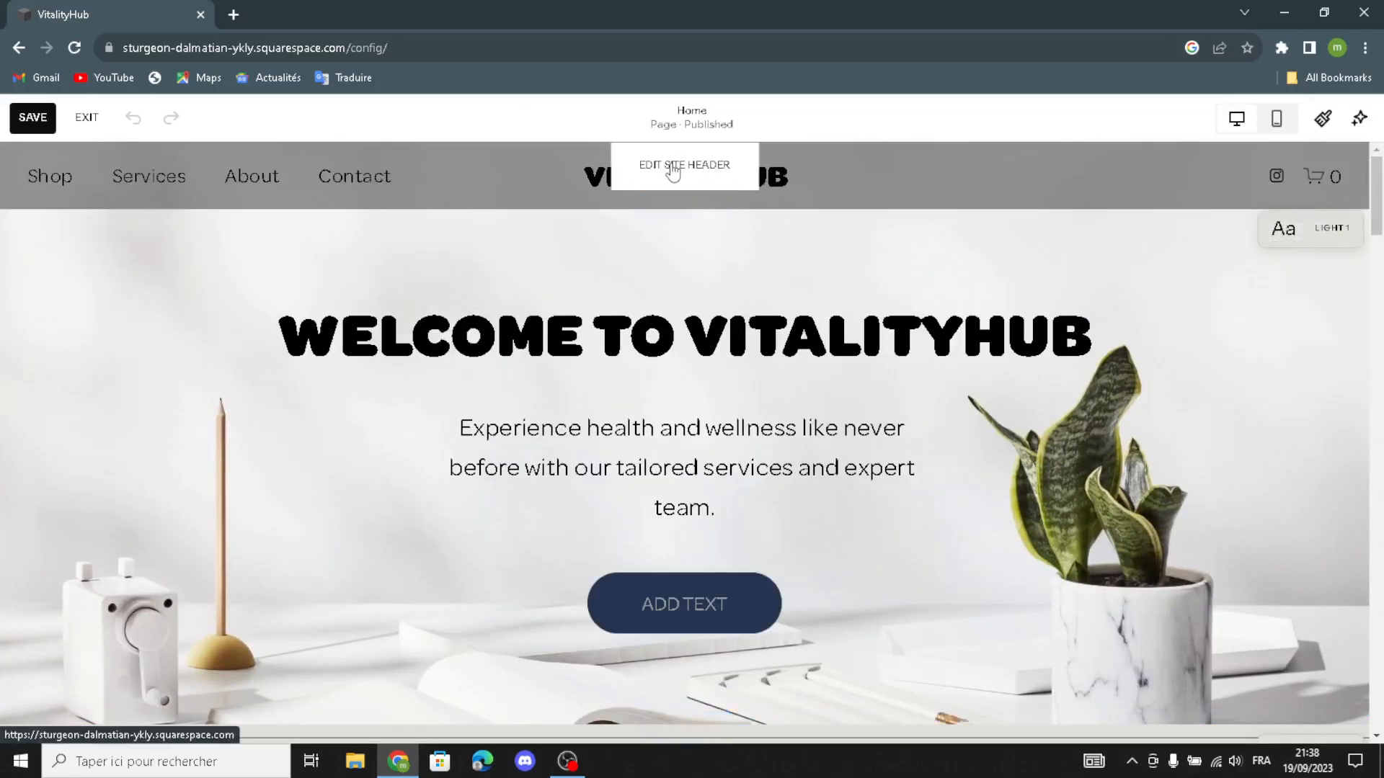
- Edit the site header's elements and enable its Get Started button
{"action": "left_click", "coordinate": [681, 183]}
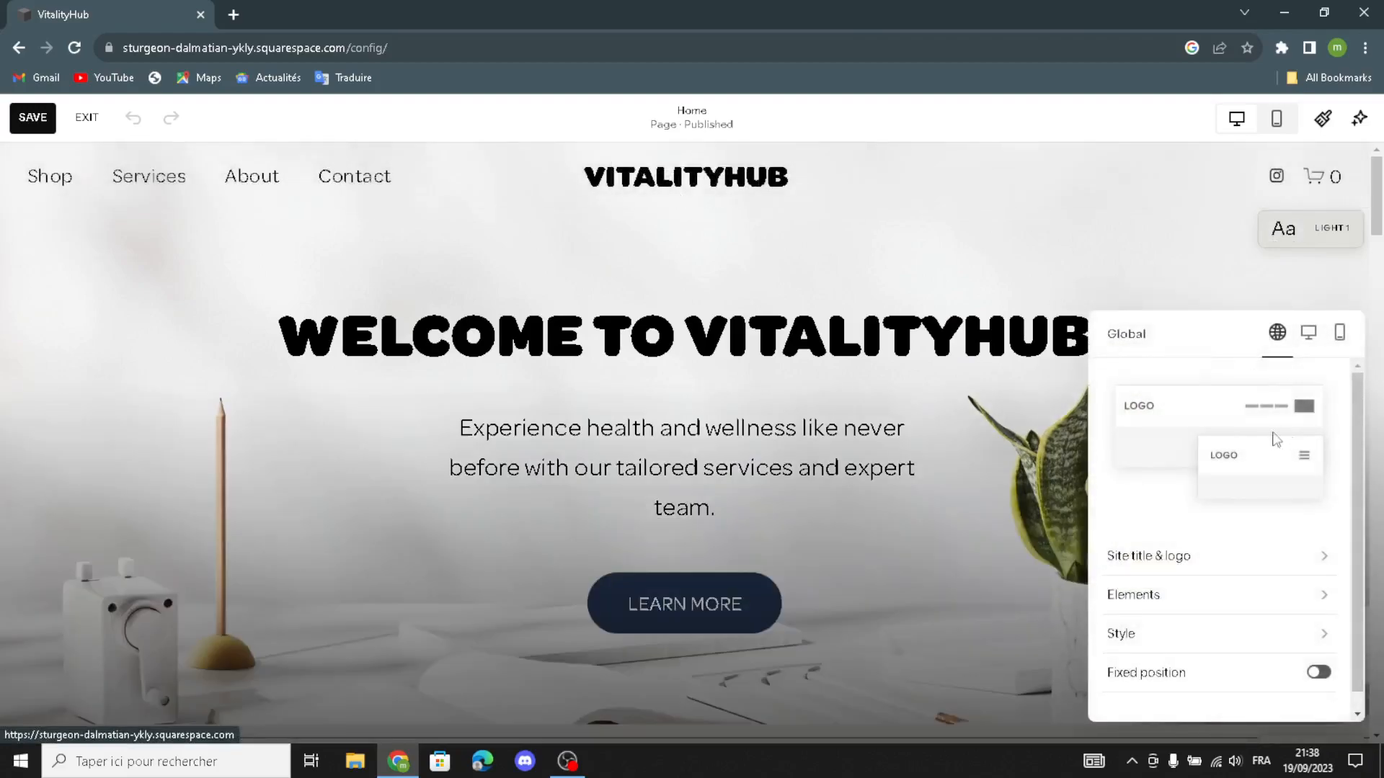
{"action": "left_click", "coordinate": [1191, 571]}
{"action": "left_click", "coordinate": [1174, 595]}
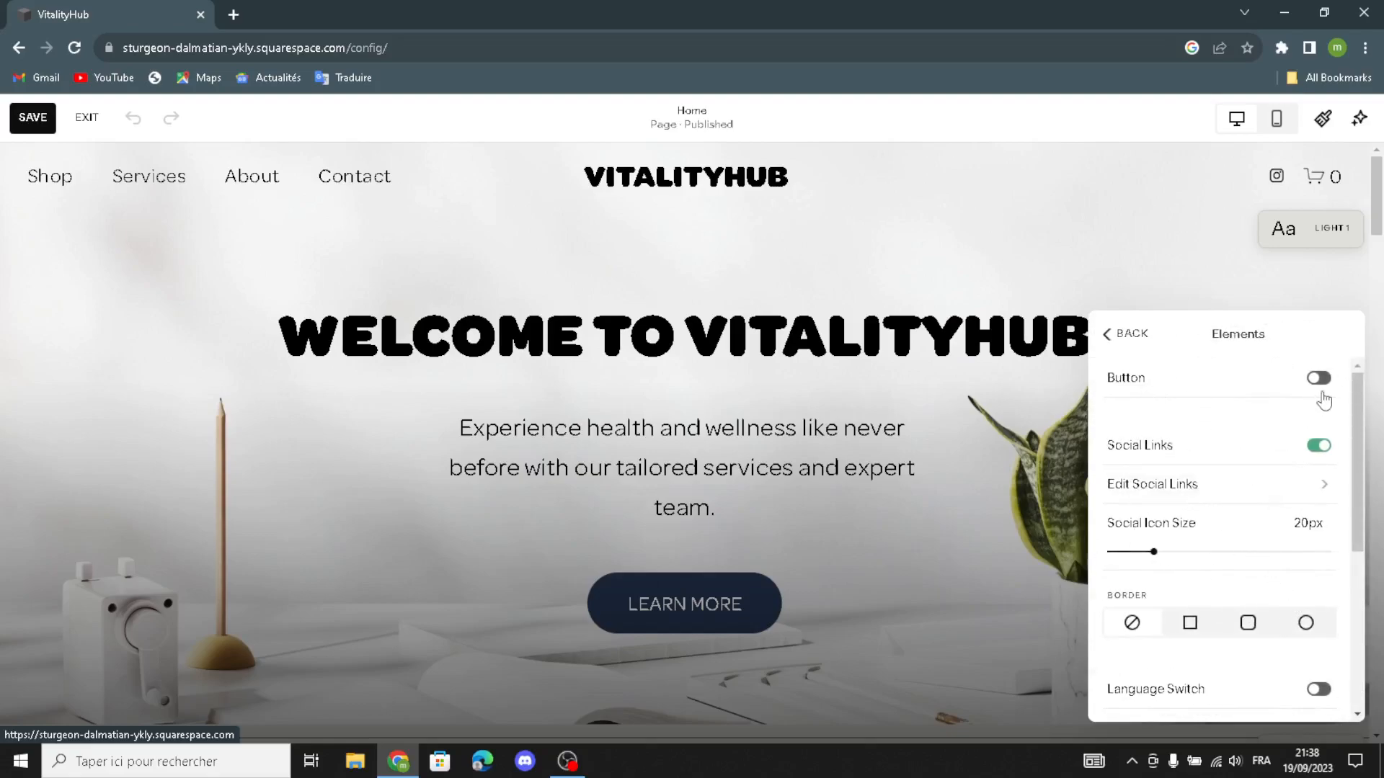
{"action": "left_click", "coordinate": [1317, 379]}
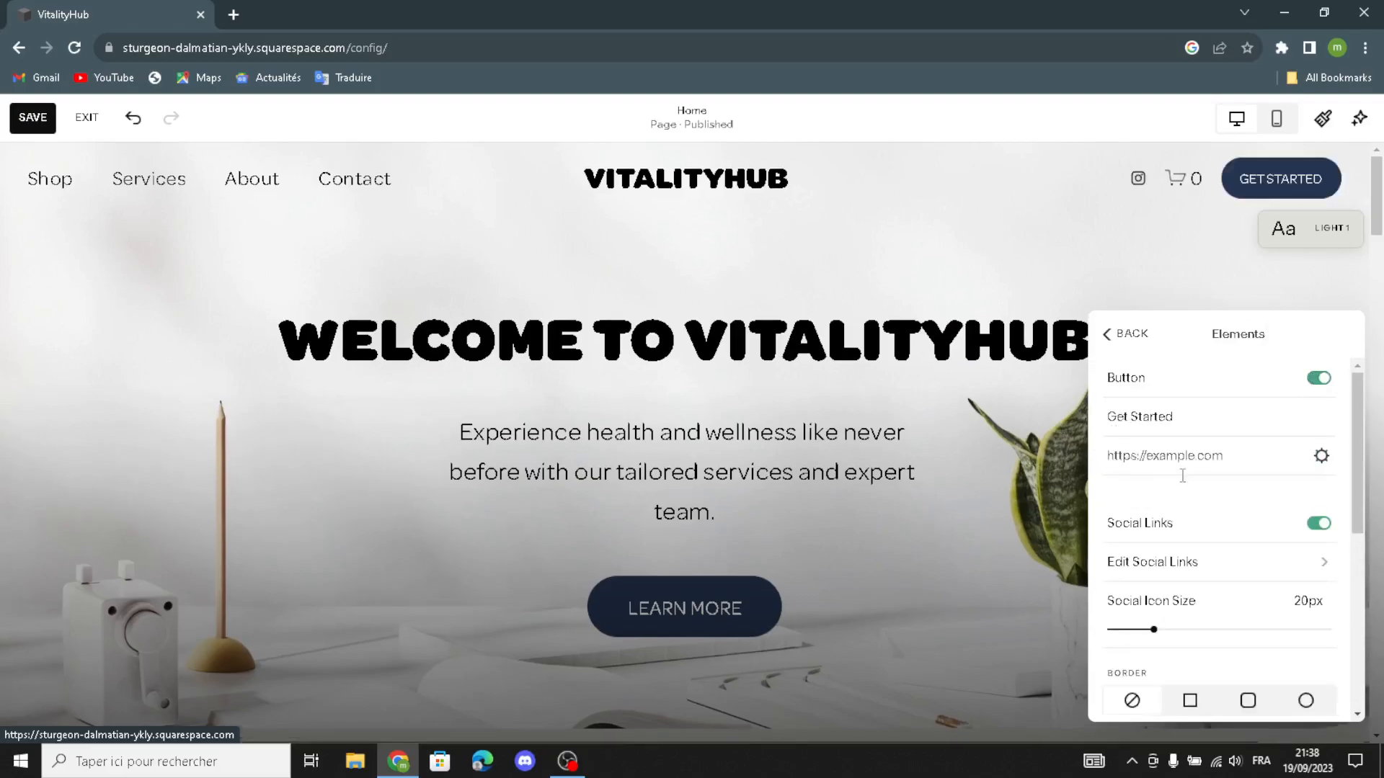
- Change the header's cart icon to the solid black bag with the triangular symbol
{"action": "scroll", "coordinate": [1184, 609], "scroll_direction": "down", "scroll_amount": 2}
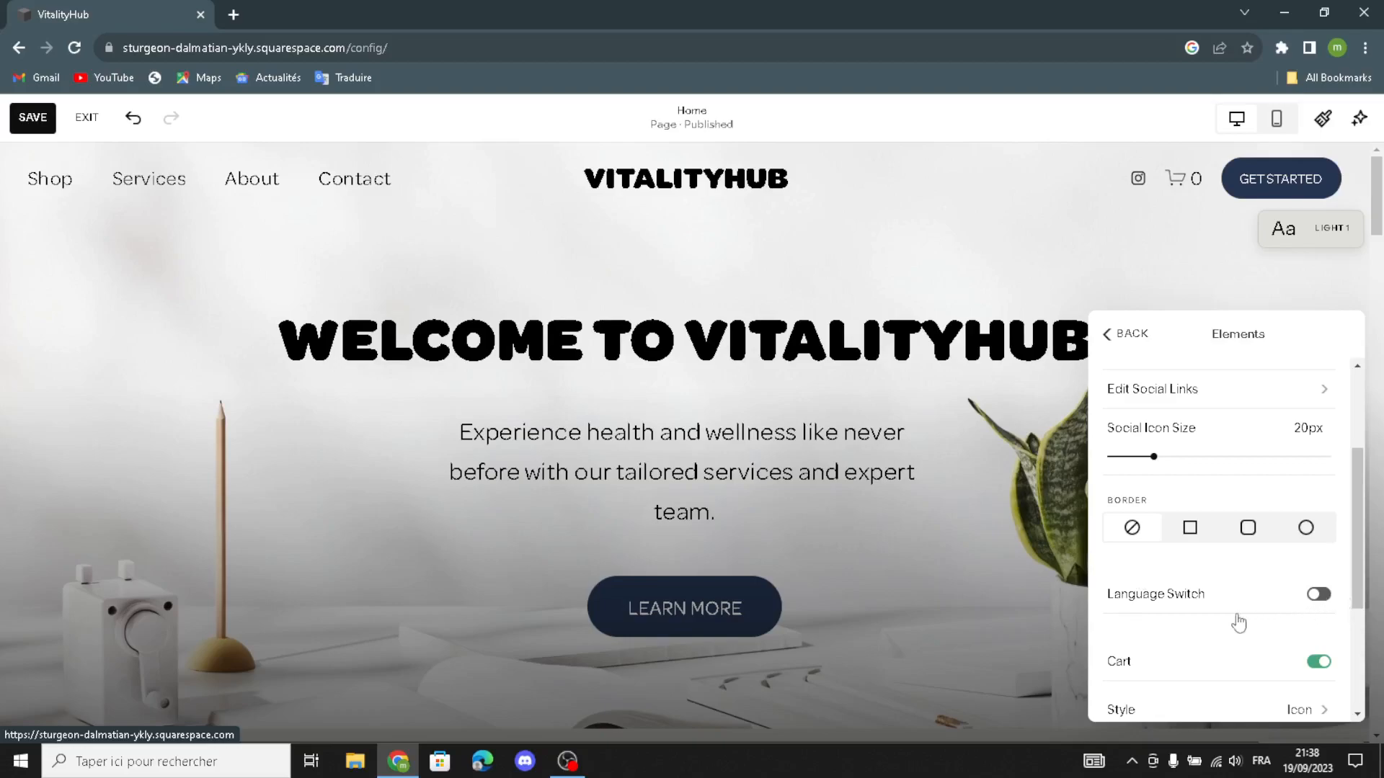
{"action": "scroll", "coordinate": [1165, 622], "scroll_direction": "down", "scroll_amount": 1}
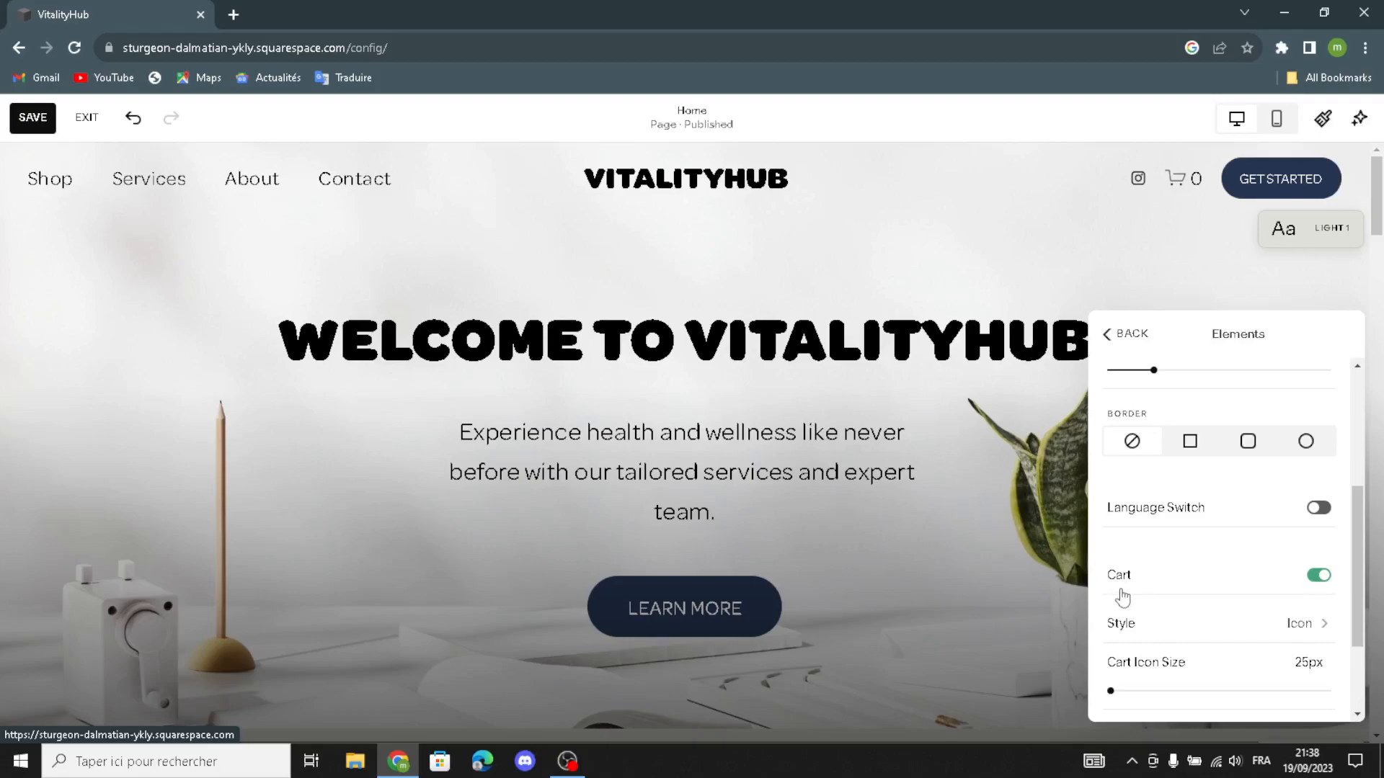
{"action": "left_click", "coordinate": [1290, 621]}
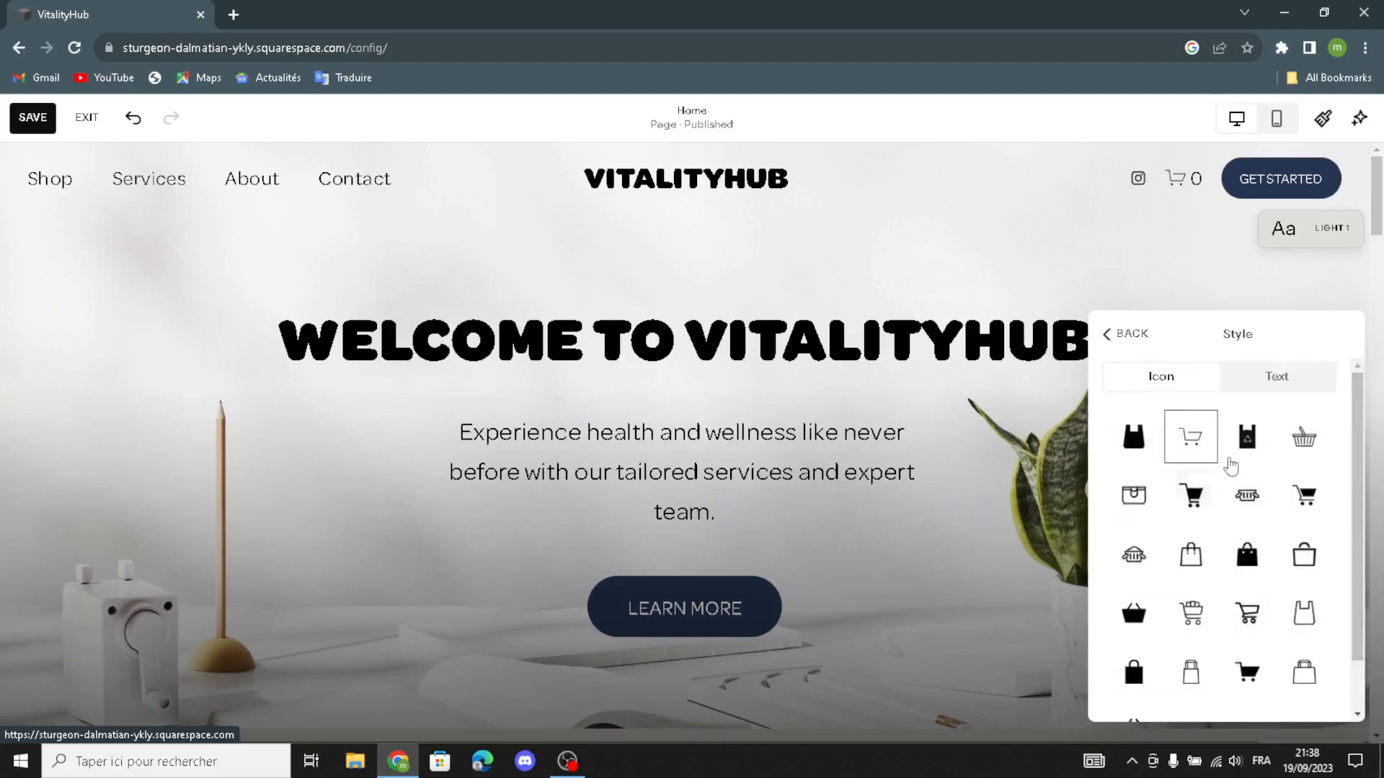
{"action": "left_click", "coordinate": [1246, 437]}
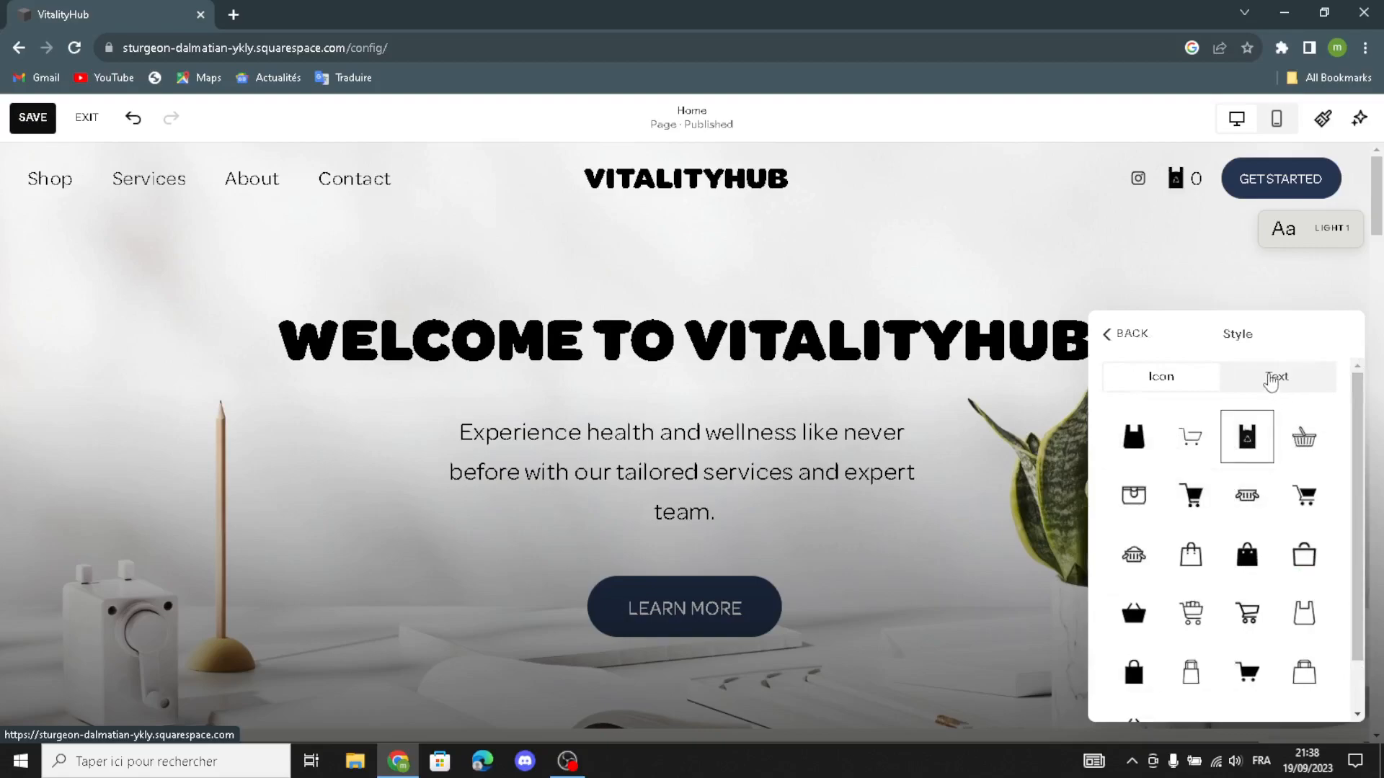
- Switch the header's cart style from icon to the text "Cart" and turn off showing "0" in the cart
{"action": "left_click", "coordinate": [1277, 376]}
{"action": "left_click", "coordinate": [1175, 428]}
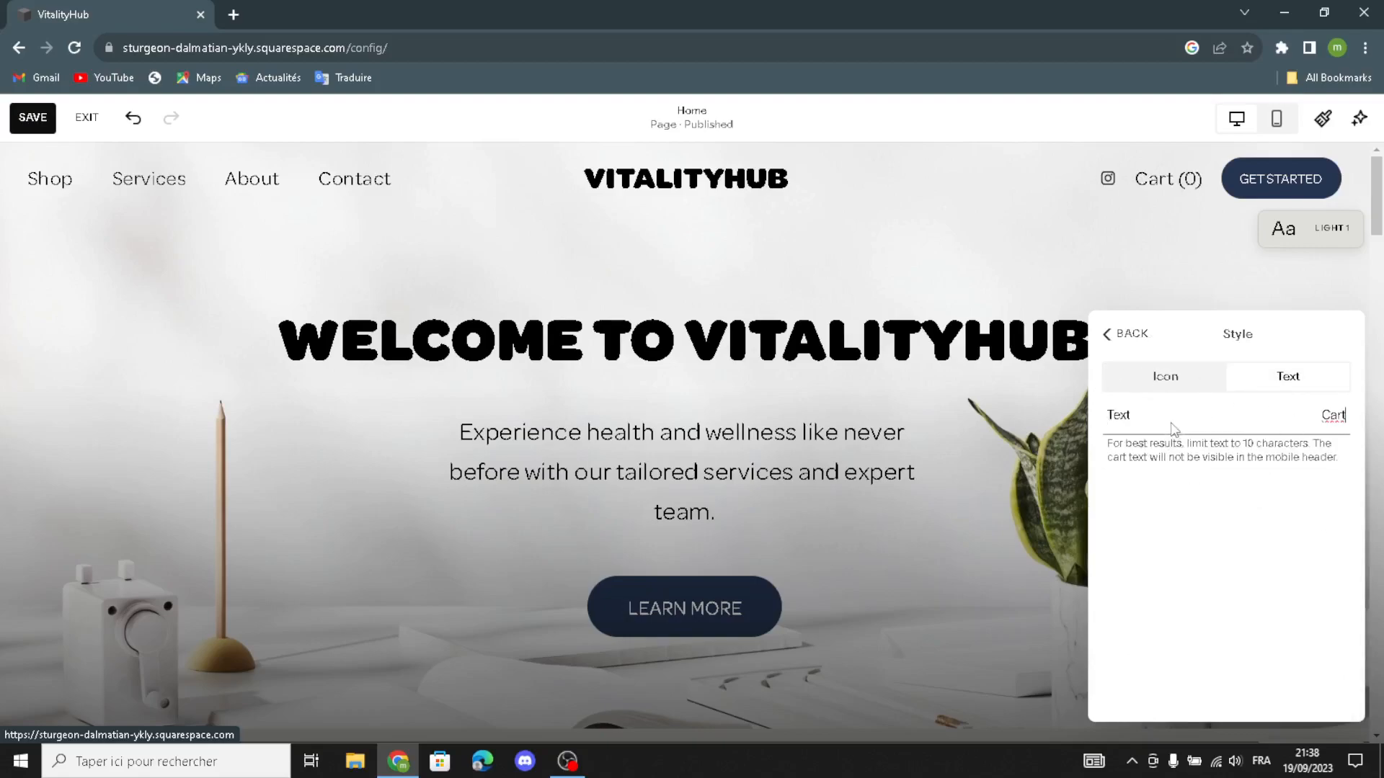
{"action": "left_click", "coordinate": [1120, 339]}
{"action": "scroll", "coordinate": [1169, 555], "scroll_direction": "down", "scroll_amount": 1}
{"action": "scroll", "coordinate": [1169, 555], "scroll_direction": "down", "scroll_amount": 3}
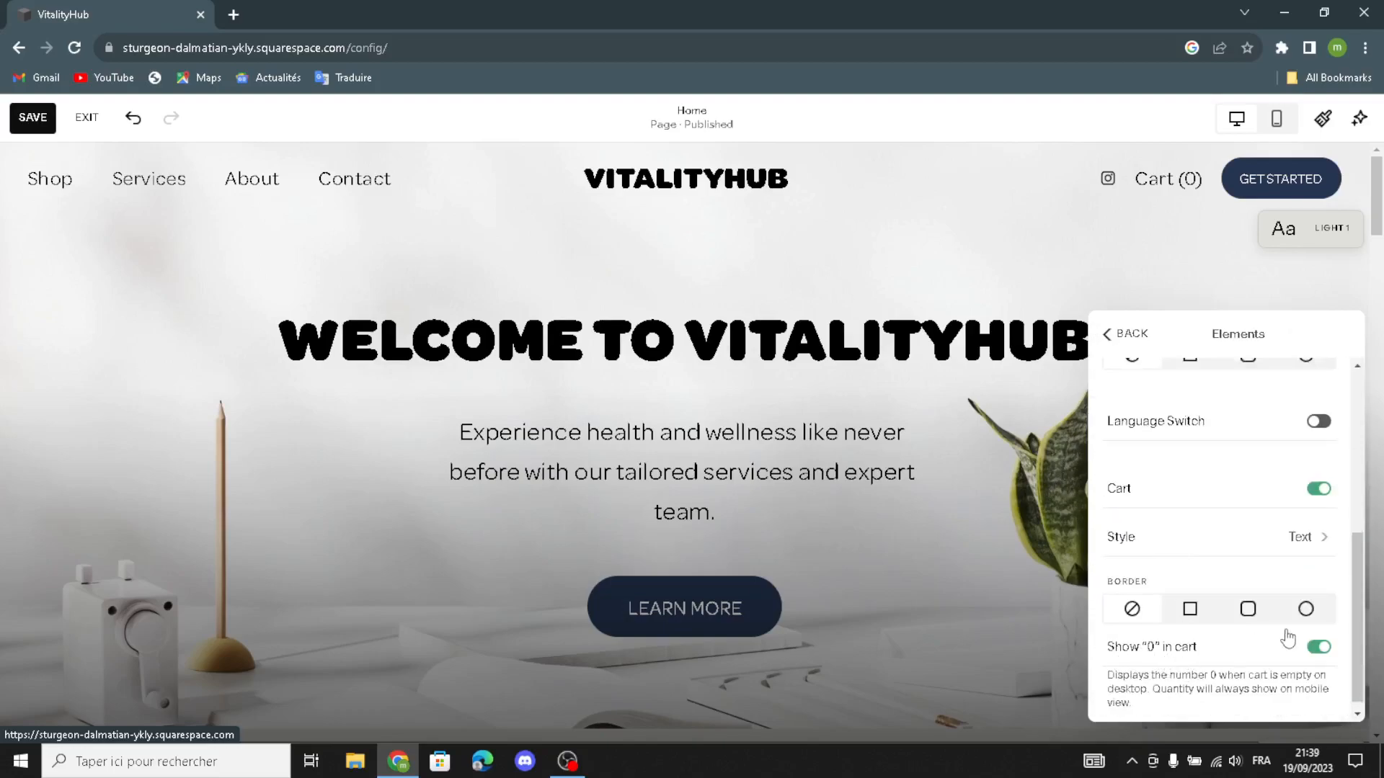
{"action": "left_click", "coordinate": [1319, 647]}
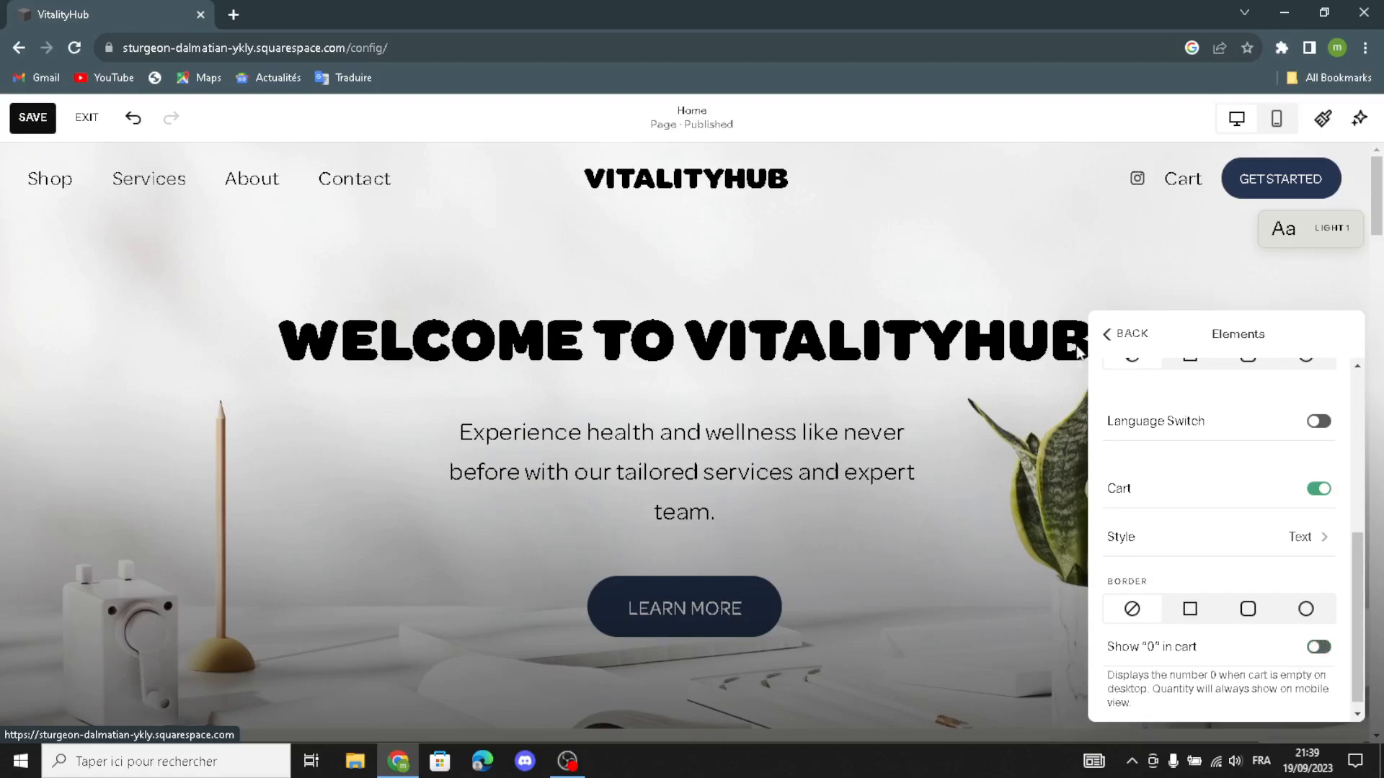
{"action": "left_click", "coordinate": [1040, 258]}
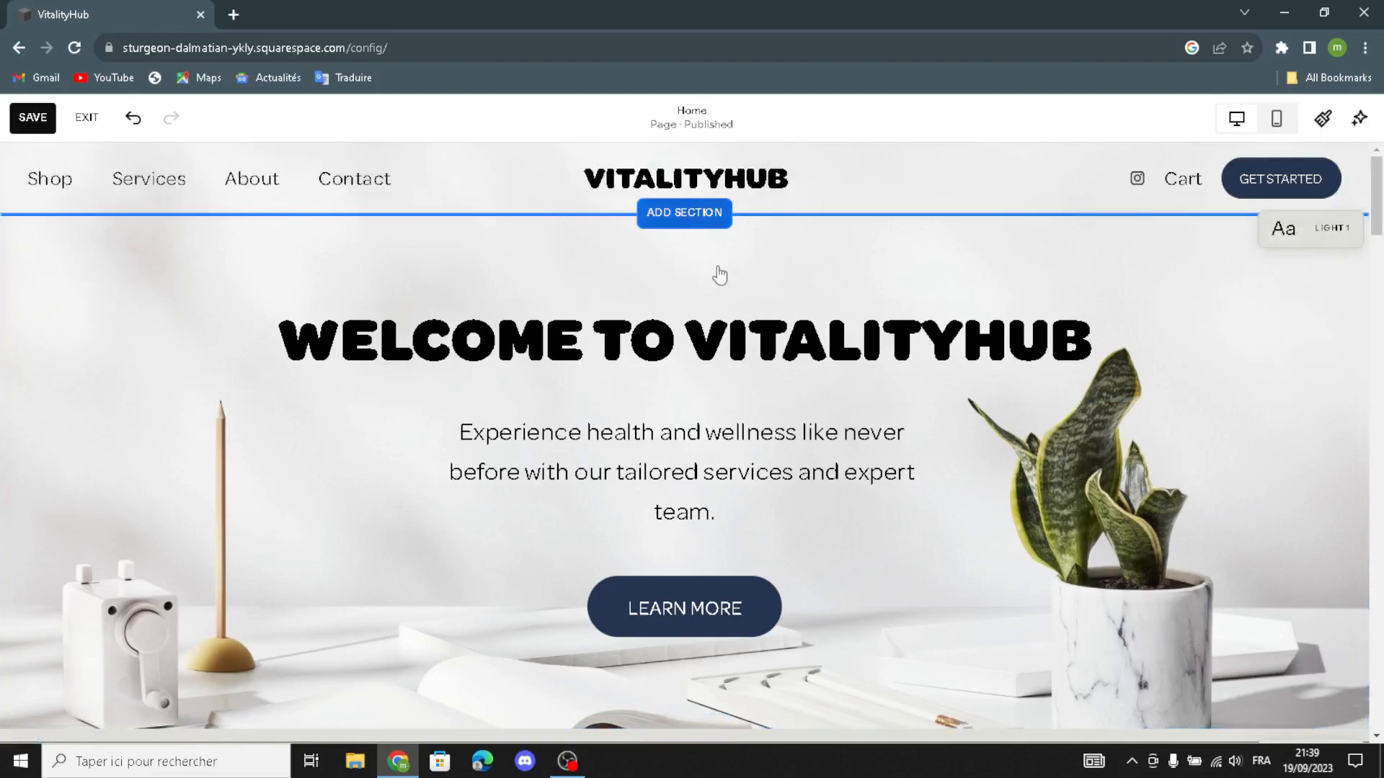
- Add the Events section layout with January 15, February 15 and March 15 entries and rounded photos directly below the header
{"action": "left_click", "coordinate": [684, 212]}
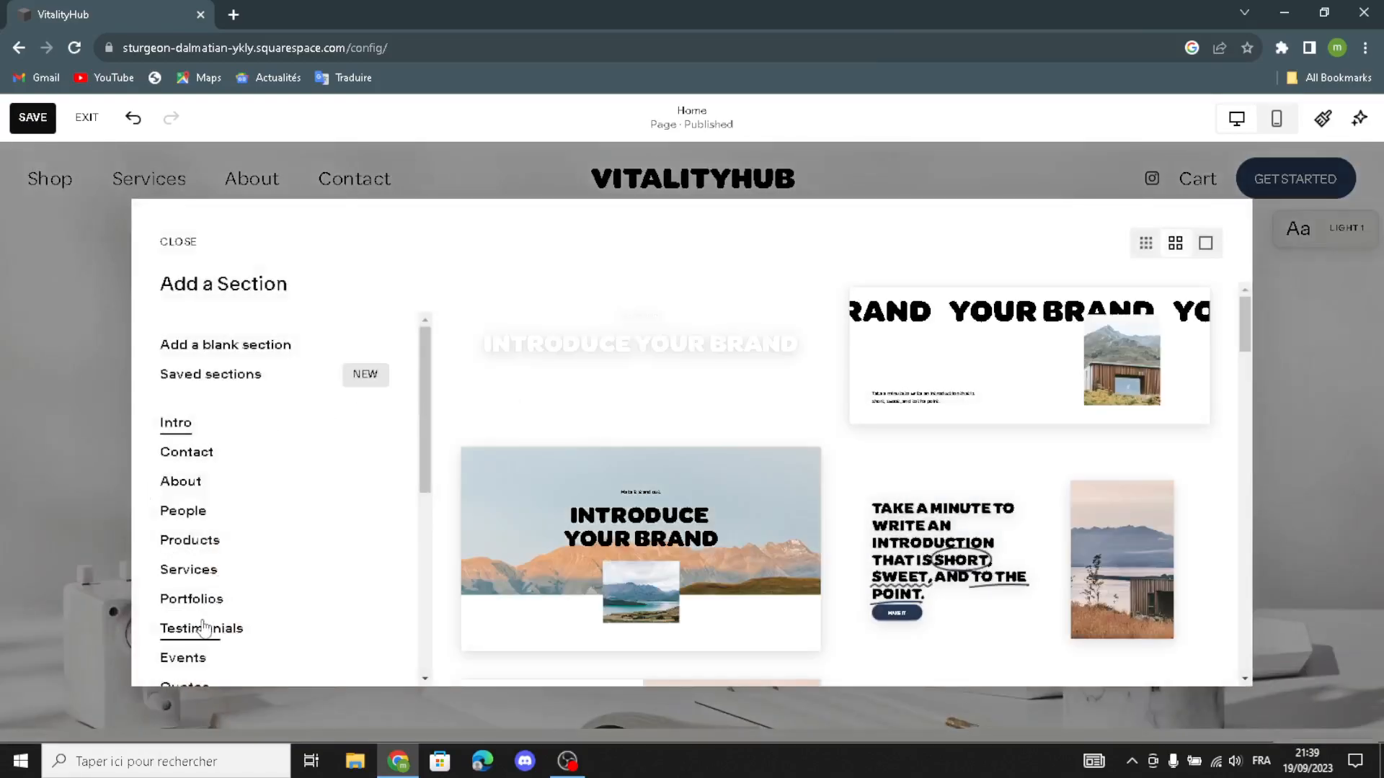
{"action": "scroll", "coordinate": [194, 651], "scroll_direction": "down", "scroll_amount": 1}
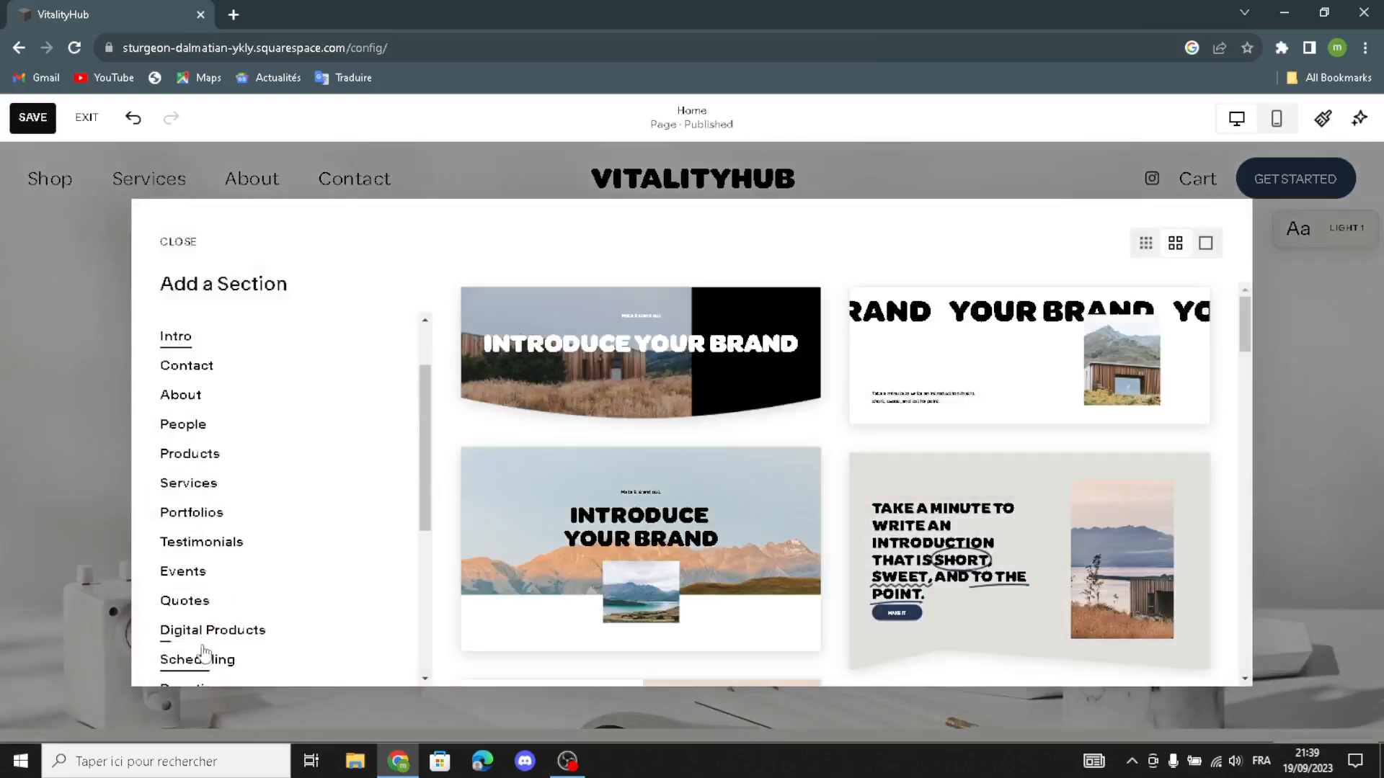
{"action": "left_click", "coordinate": [202, 571]}
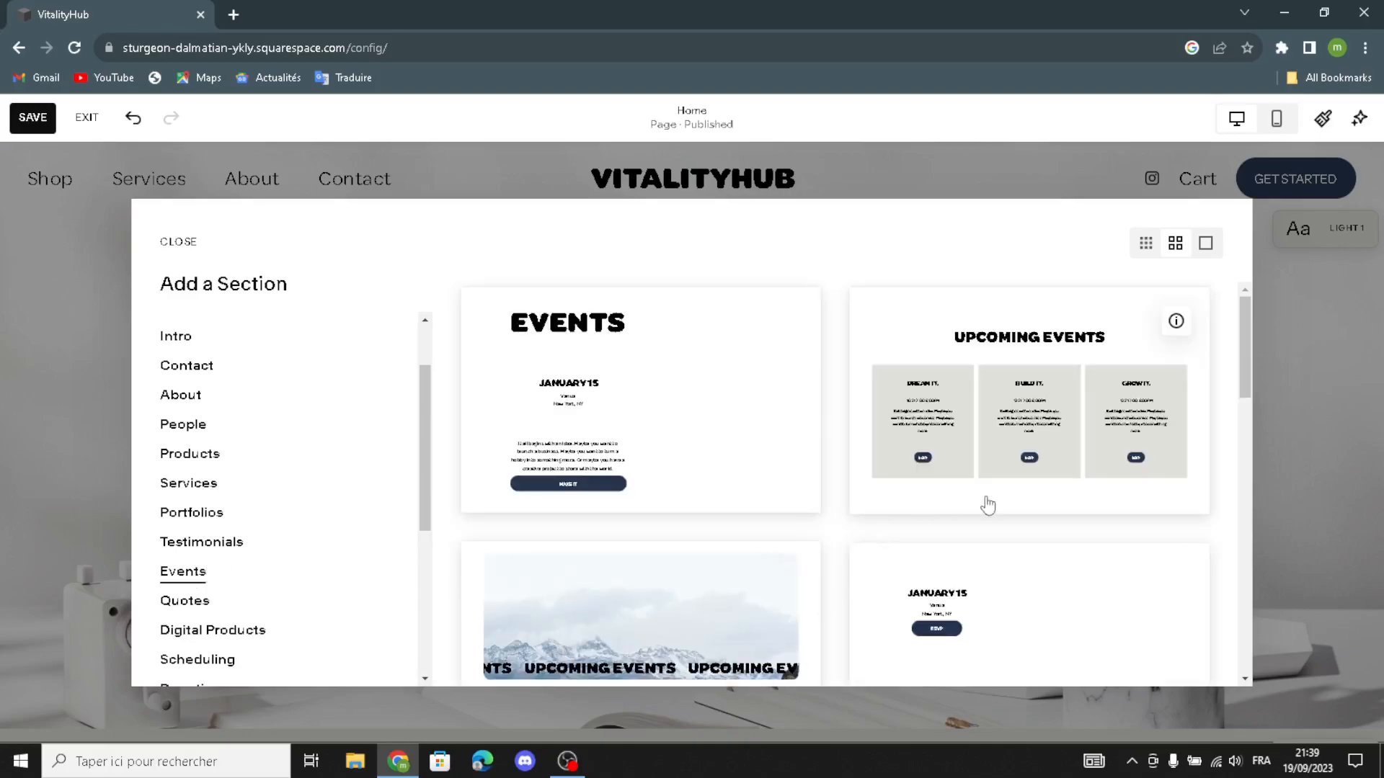
{"action": "scroll", "coordinate": [988, 508], "scroll_direction": "down", "scroll_amount": 2}
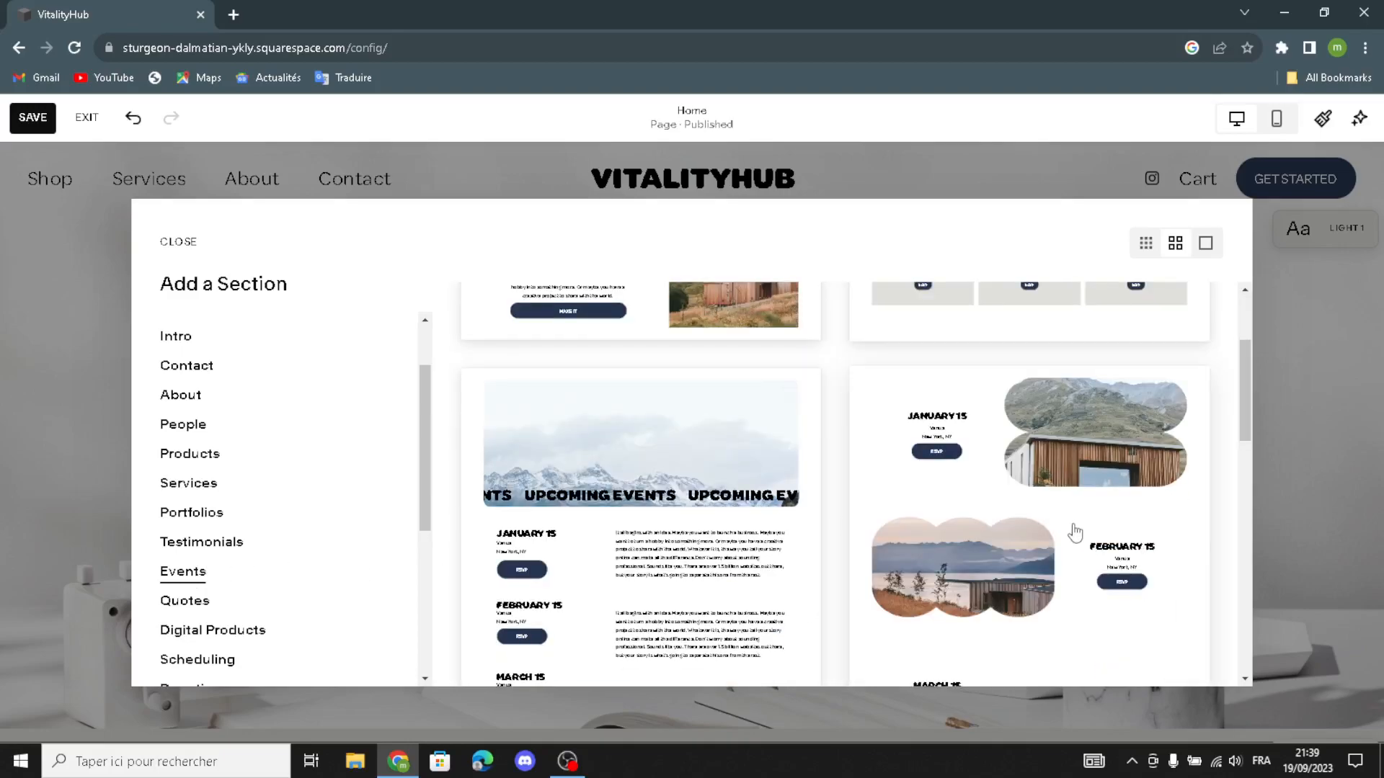
{"action": "scroll", "coordinate": [1074, 532], "scroll_direction": "down", "scroll_amount": 4}
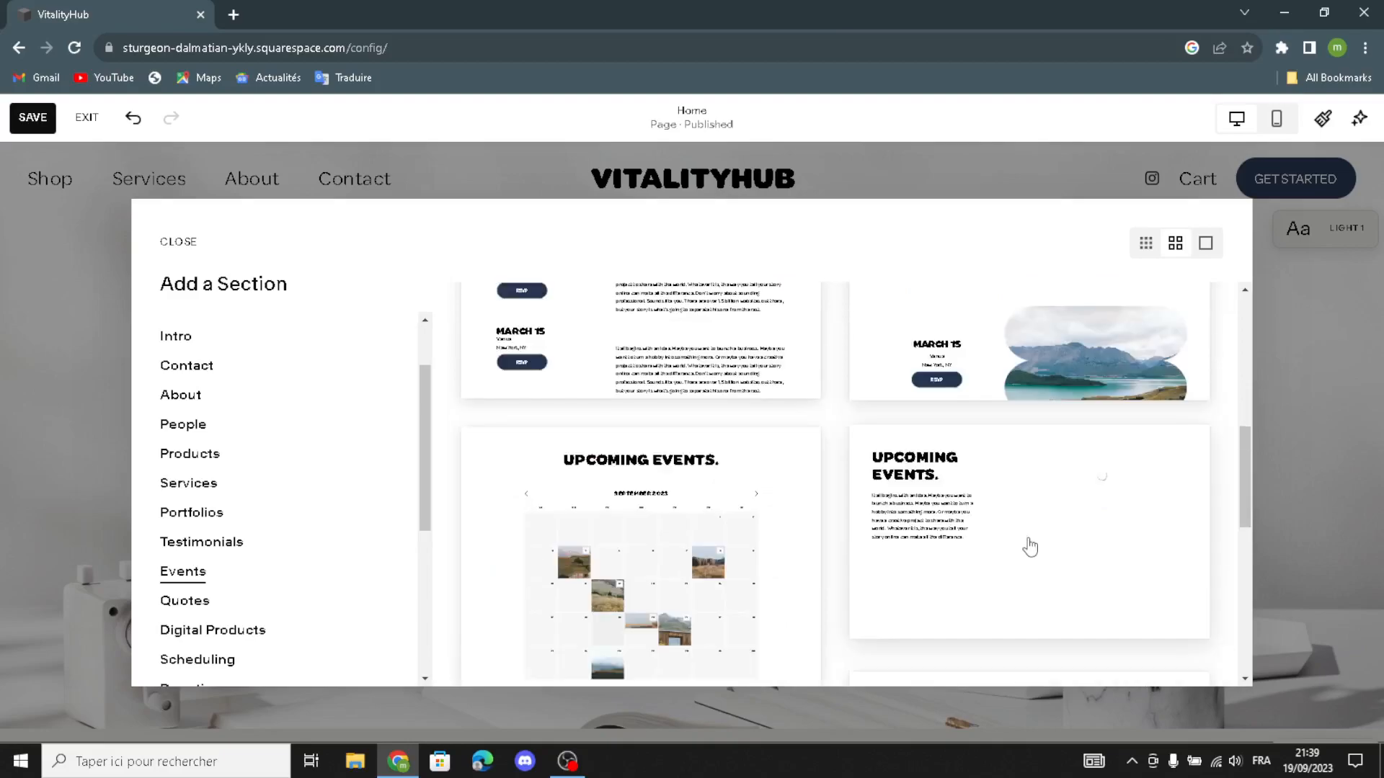
{"action": "scroll", "coordinate": [1038, 519], "scroll_direction": "up", "scroll_amount": 2}
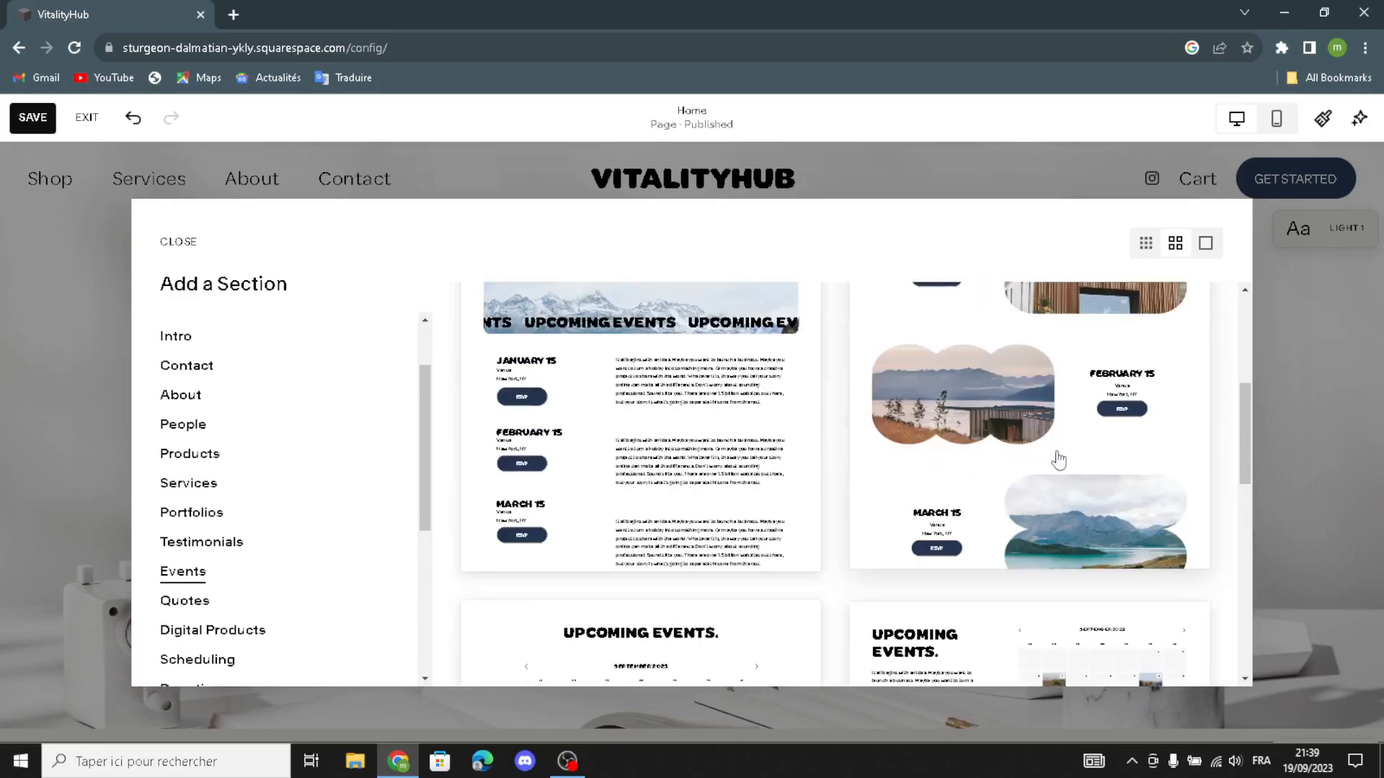
{"action": "left_click", "coordinate": [1029, 509]}
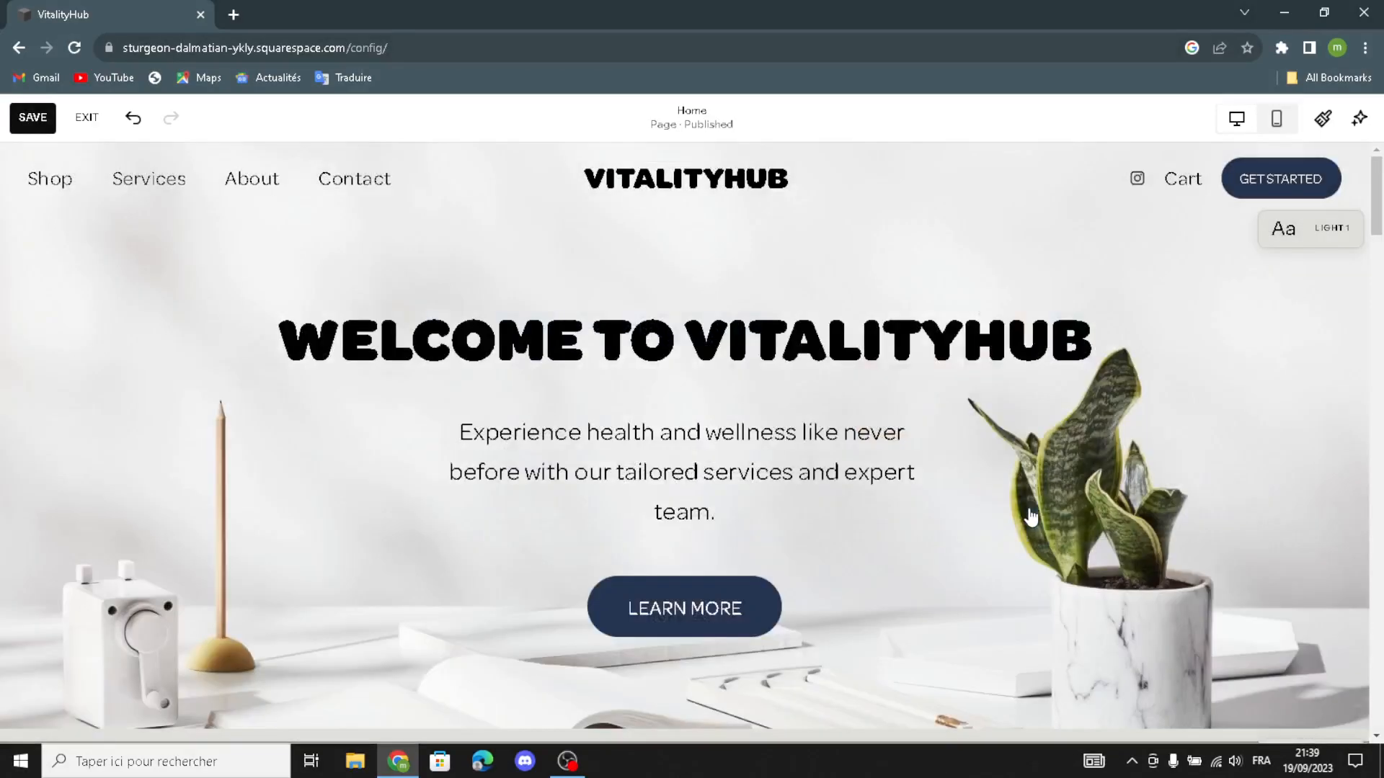
- Move the new events section down one place, below the welcome section
{"action": "scroll", "coordinate": [1029, 509], "scroll_direction": "down", "scroll_amount": 1}
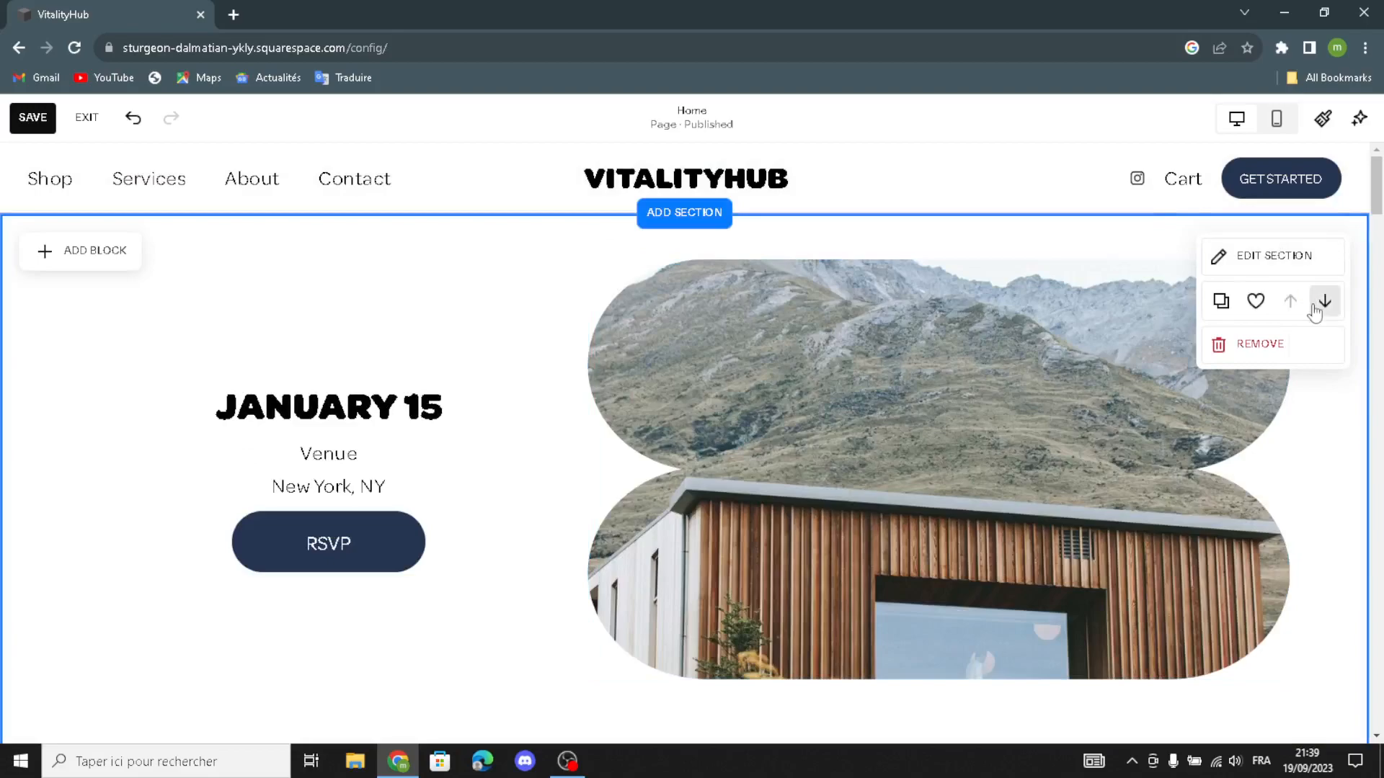
{"action": "left_click", "coordinate": [1324, 302]}
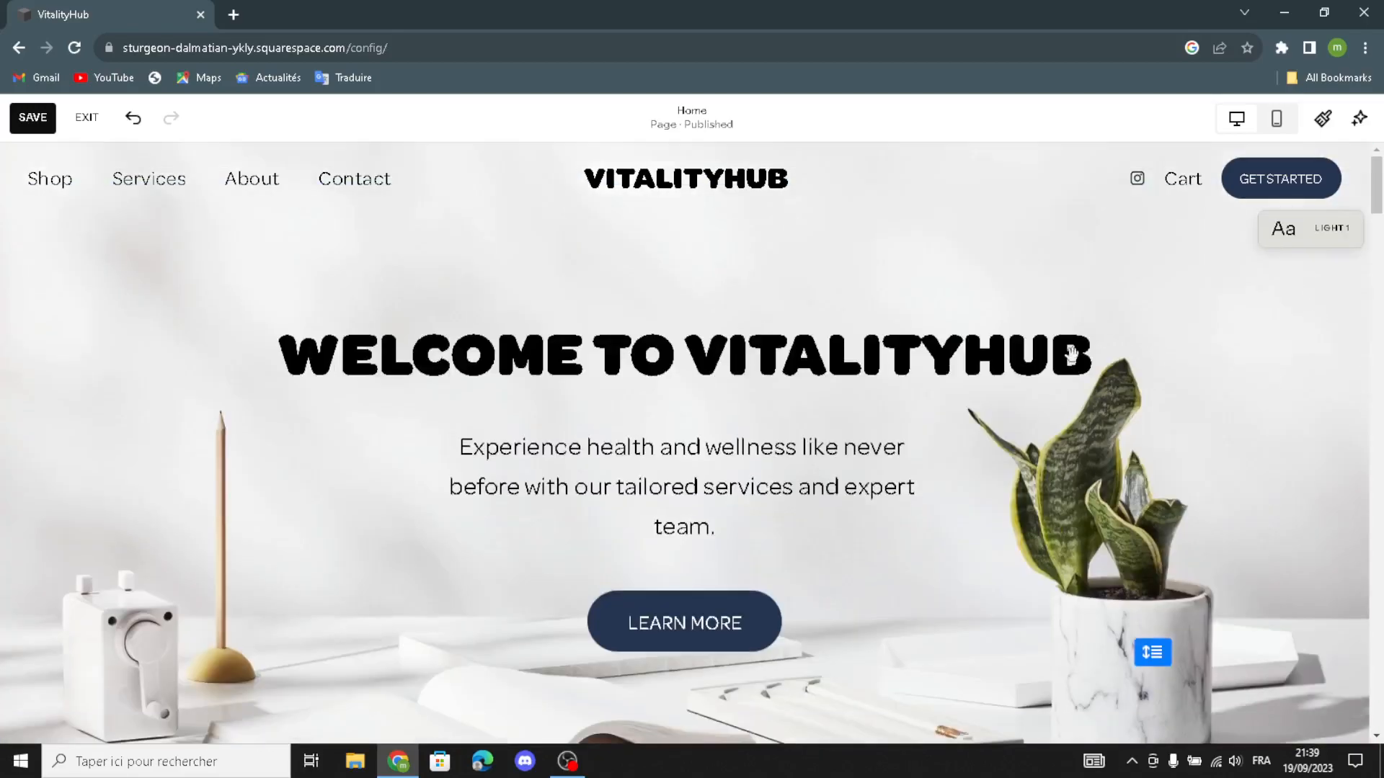
{"action": "scroll", "coordinate": [967, 364], "scroll_direction": "up", "scroll_amount": 3}
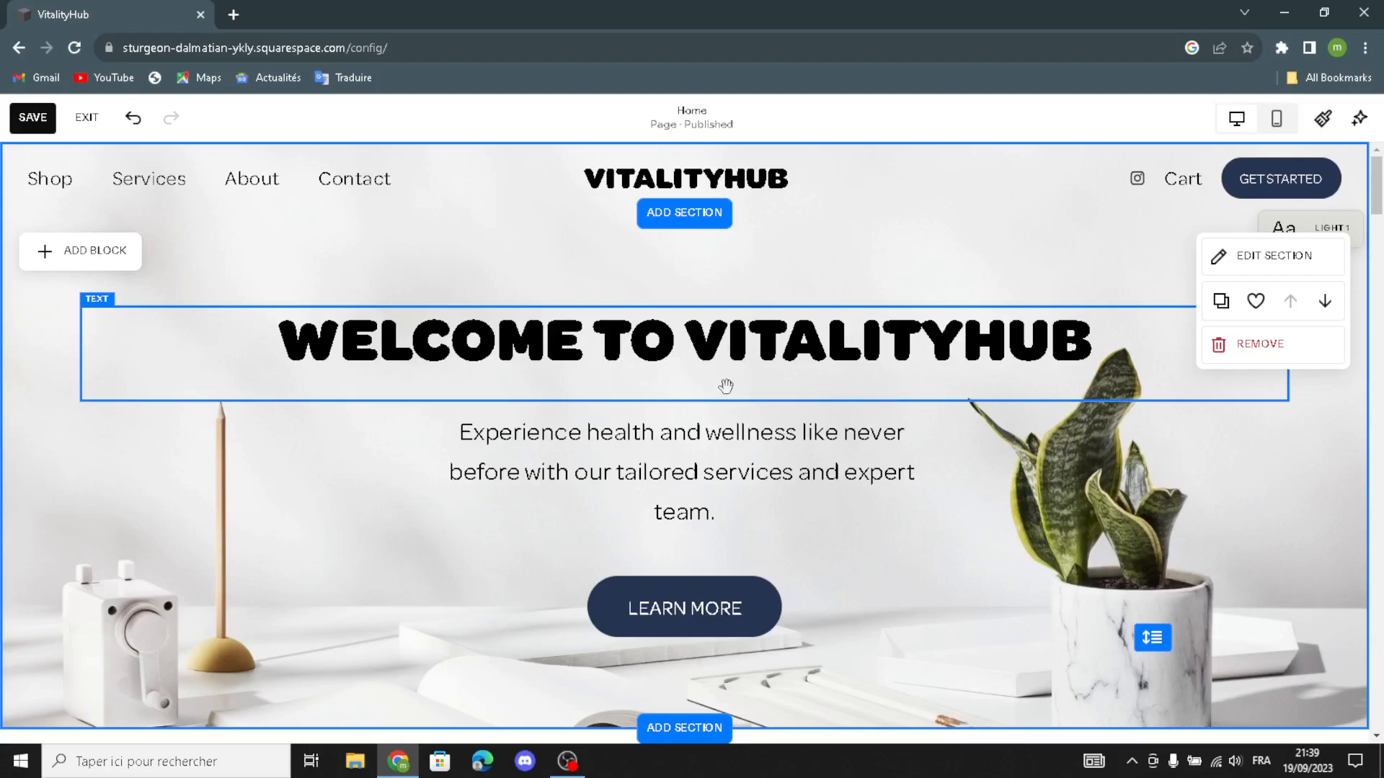
- Shift the Learn More button slightly lower in the welcome section and review its style options, text and link settings
{"action": "left_click_drag", "start_coordinate": [694, 343], "coordinate": [588, 679]}
{"action": "left_click_drag", "start_coordinate": [653, 494], "coordinate": [641, 620]}
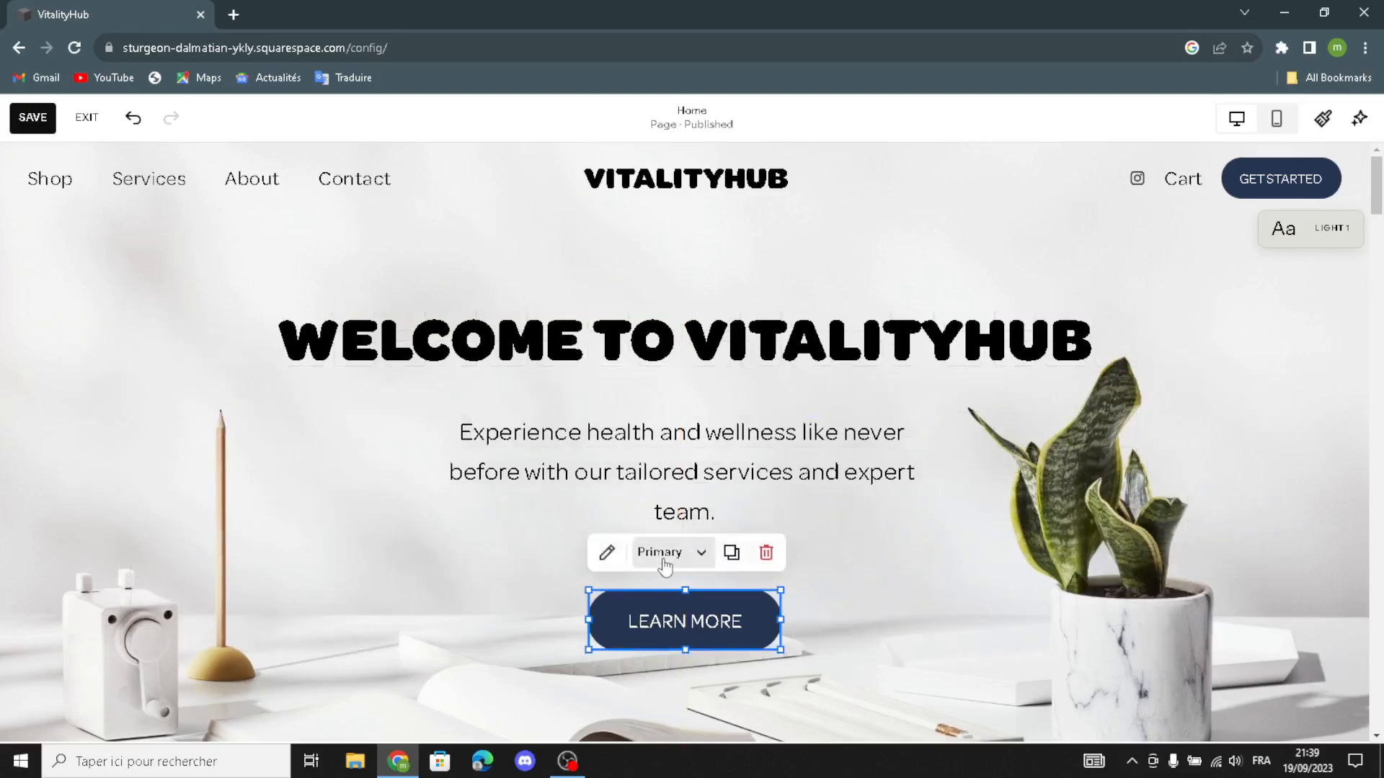
{"action": "left_click", "coordinate": [667, 559]}
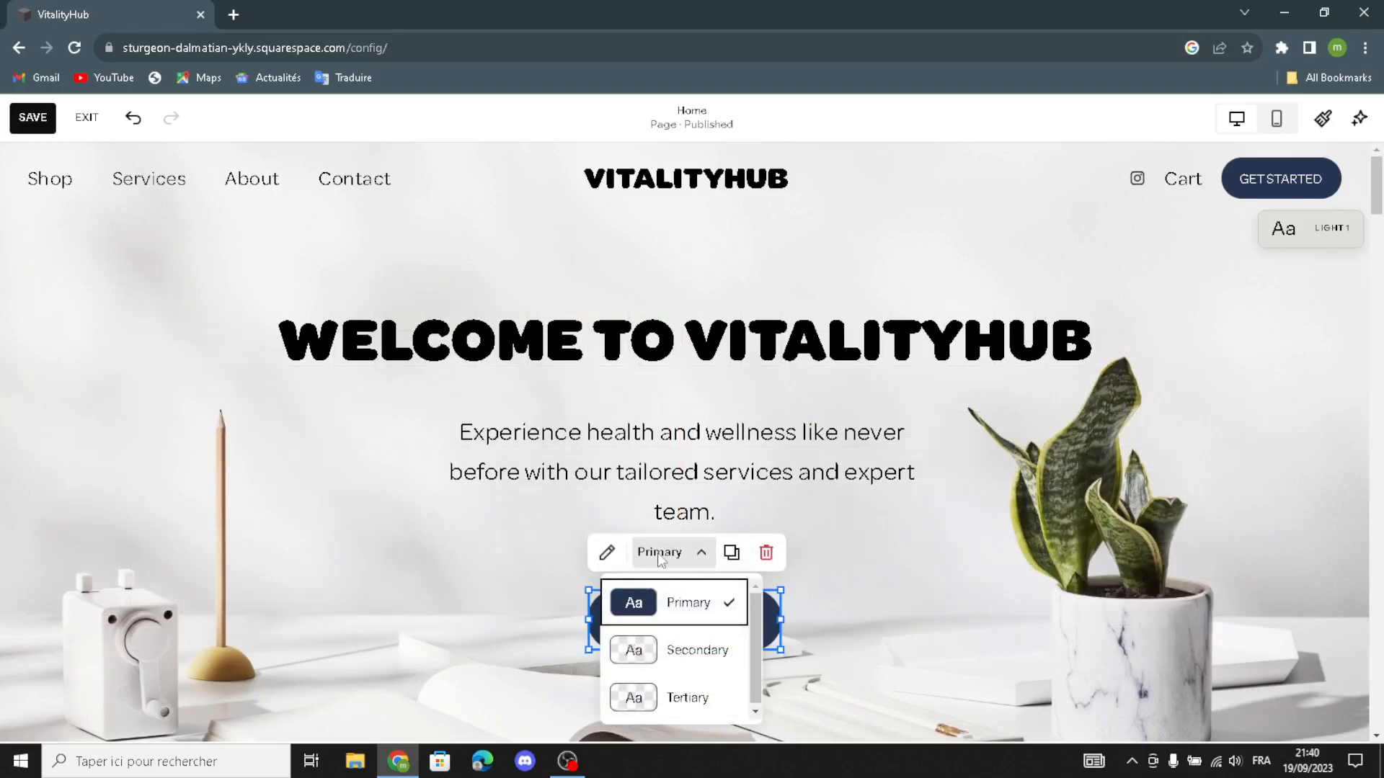
{"action": "left_click", "coordinate": [612, 551]}
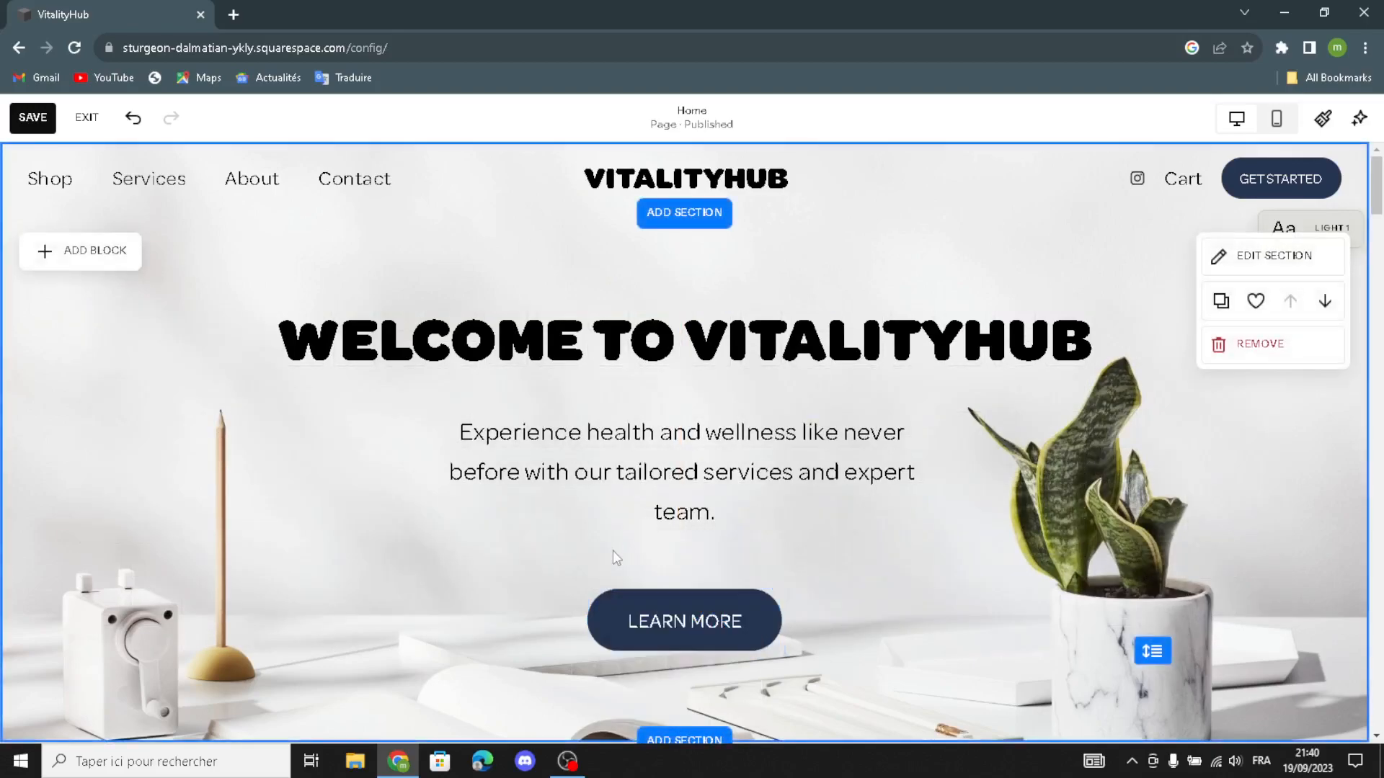
{"action": "left_click", "coordinate": [647, 611]}
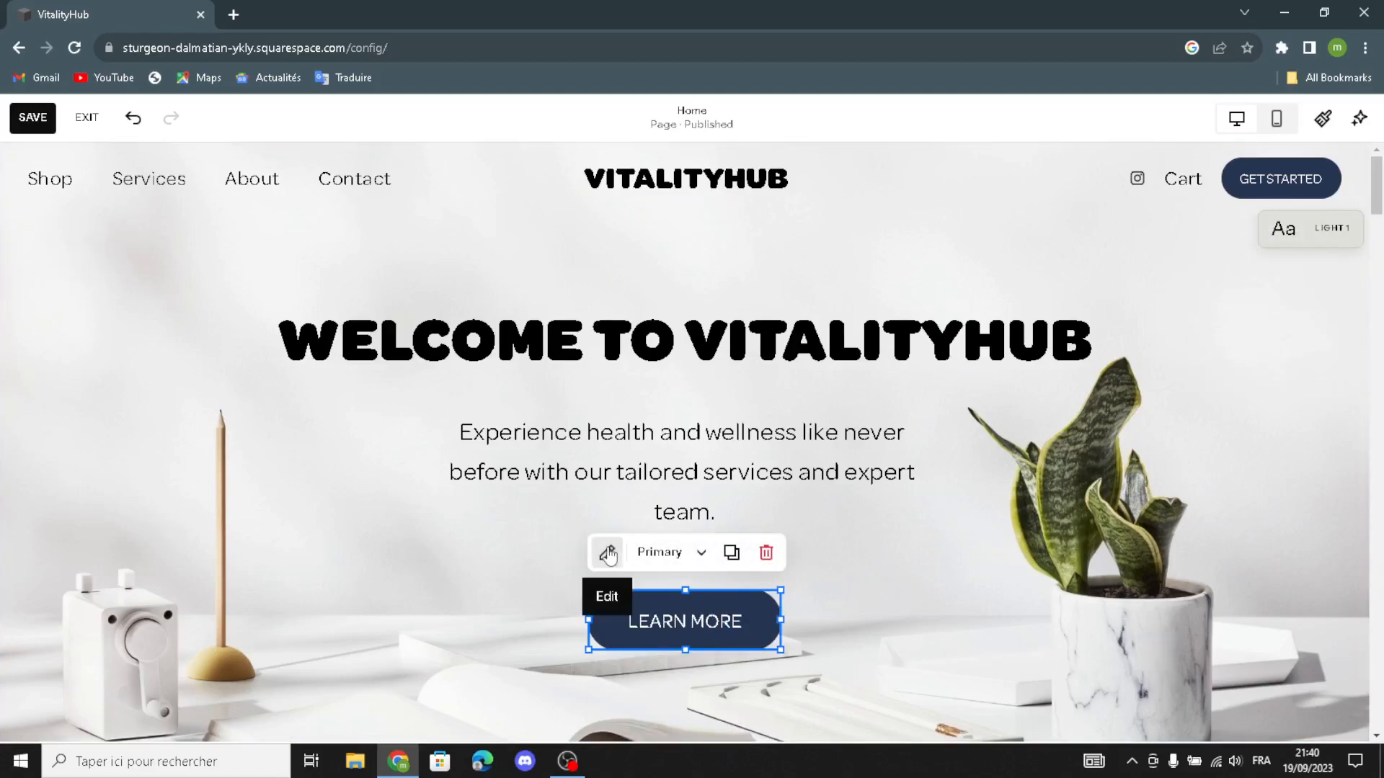
{"action": "left_click", "coordinate": [608, 553]}
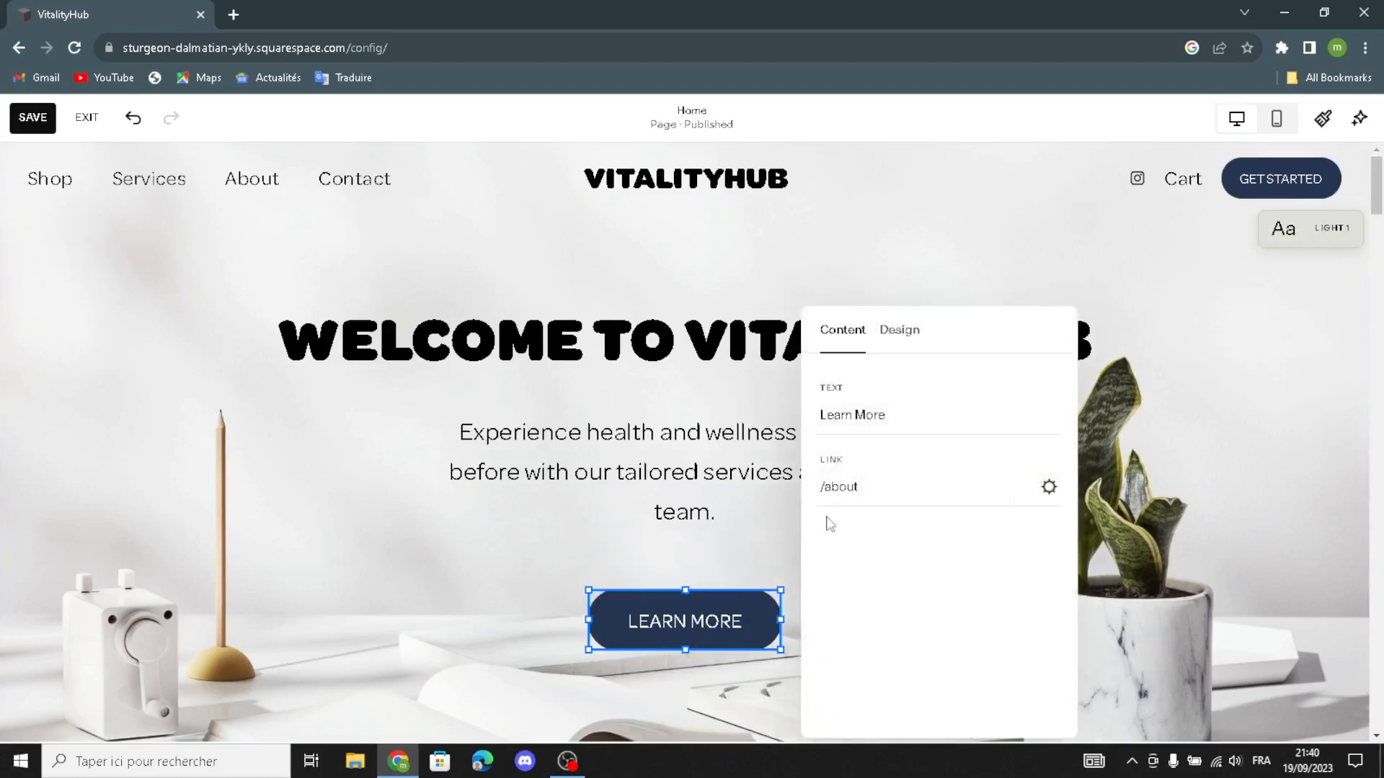
{"action": "left_click", "coordinate": [865, 487]}
{"action": "left_click", "coordinate": [917, 249]}
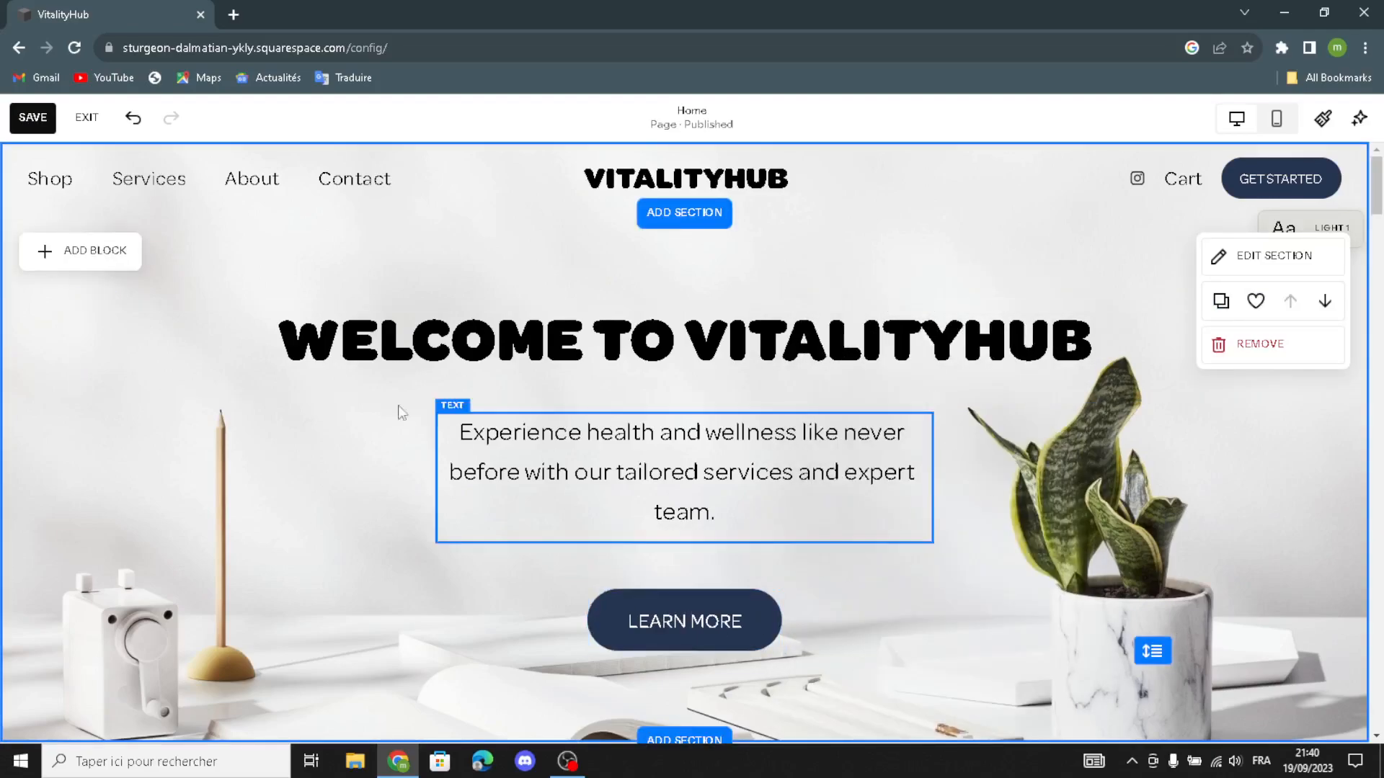
- Add an image block to the welcome section and open the stock images for it
{"action": "left_click", "coordinate": [110, 247]}
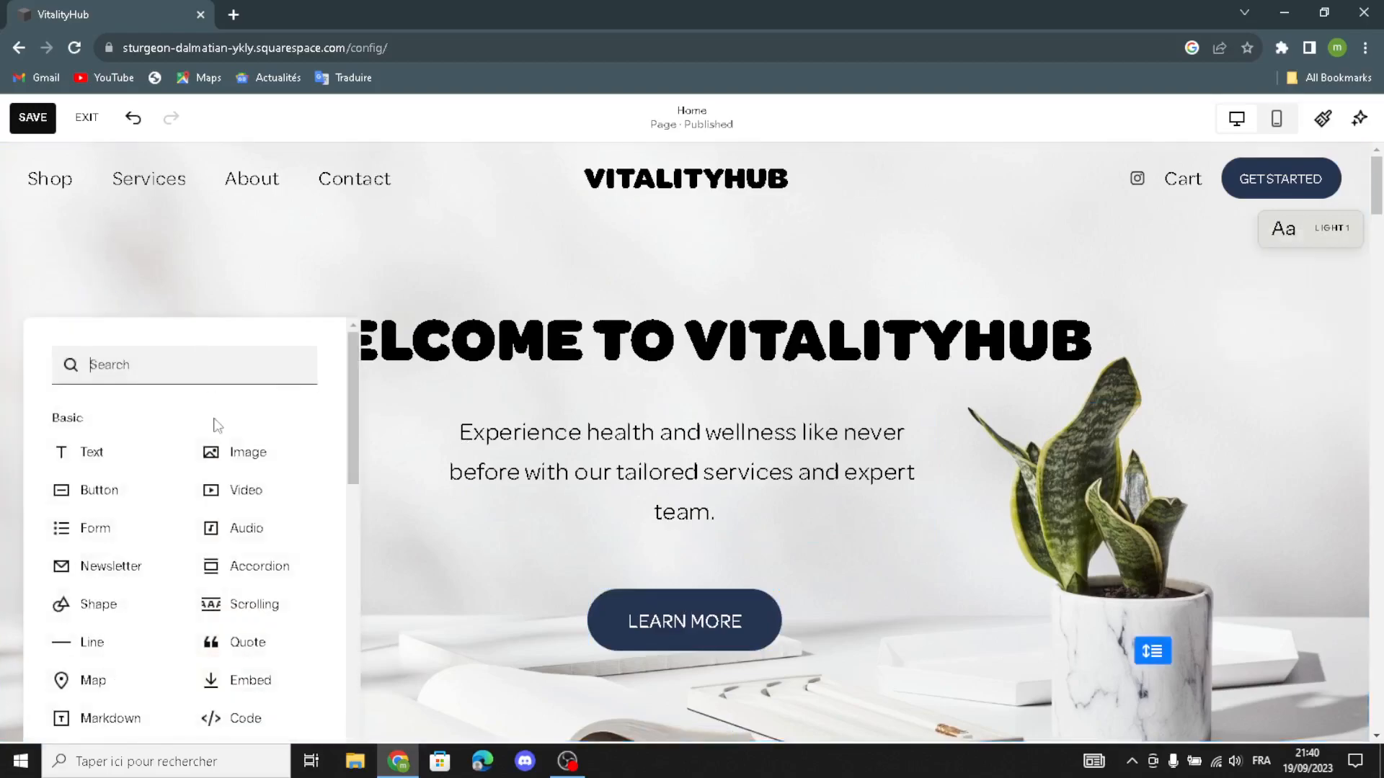
{"action": "left_click", "coordinate": [238, 452]}
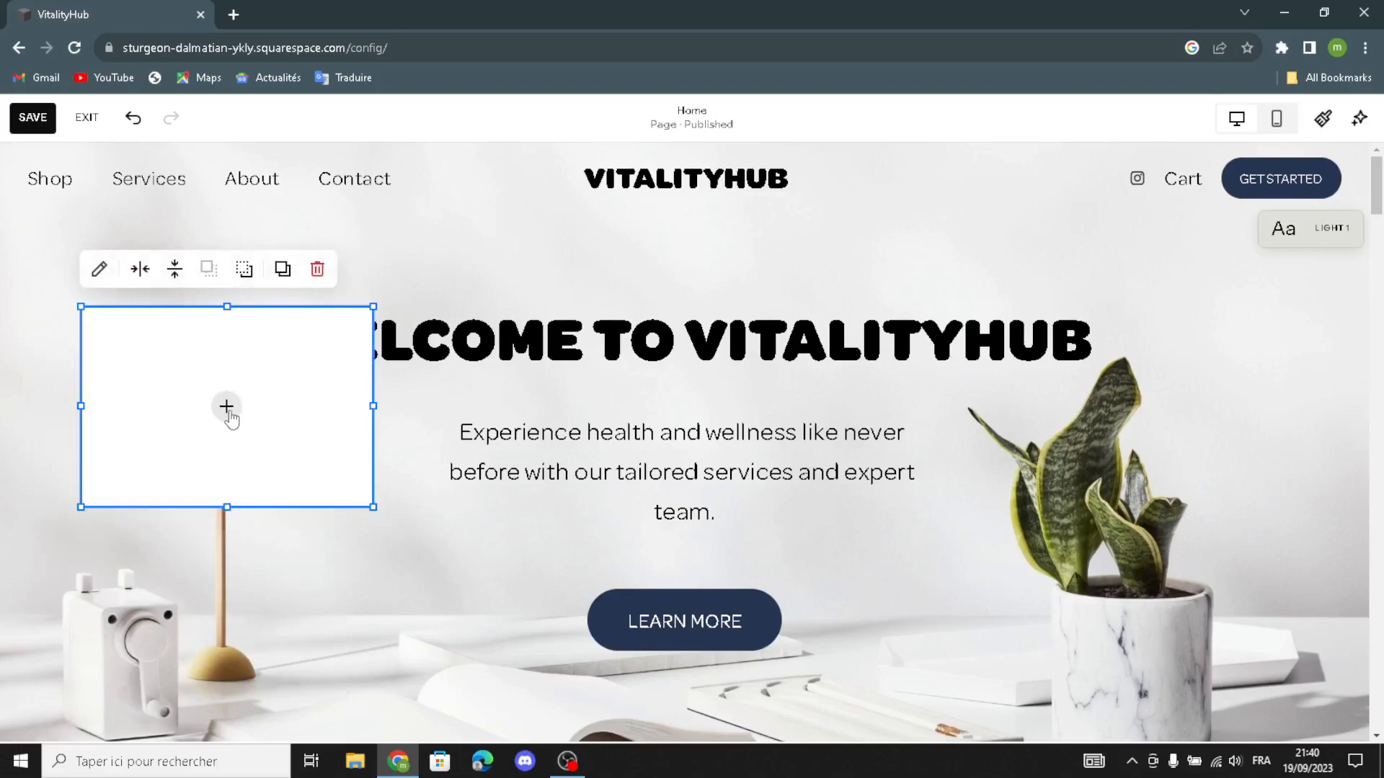
{"action": "left_click", "coordinate": [226, 408]}
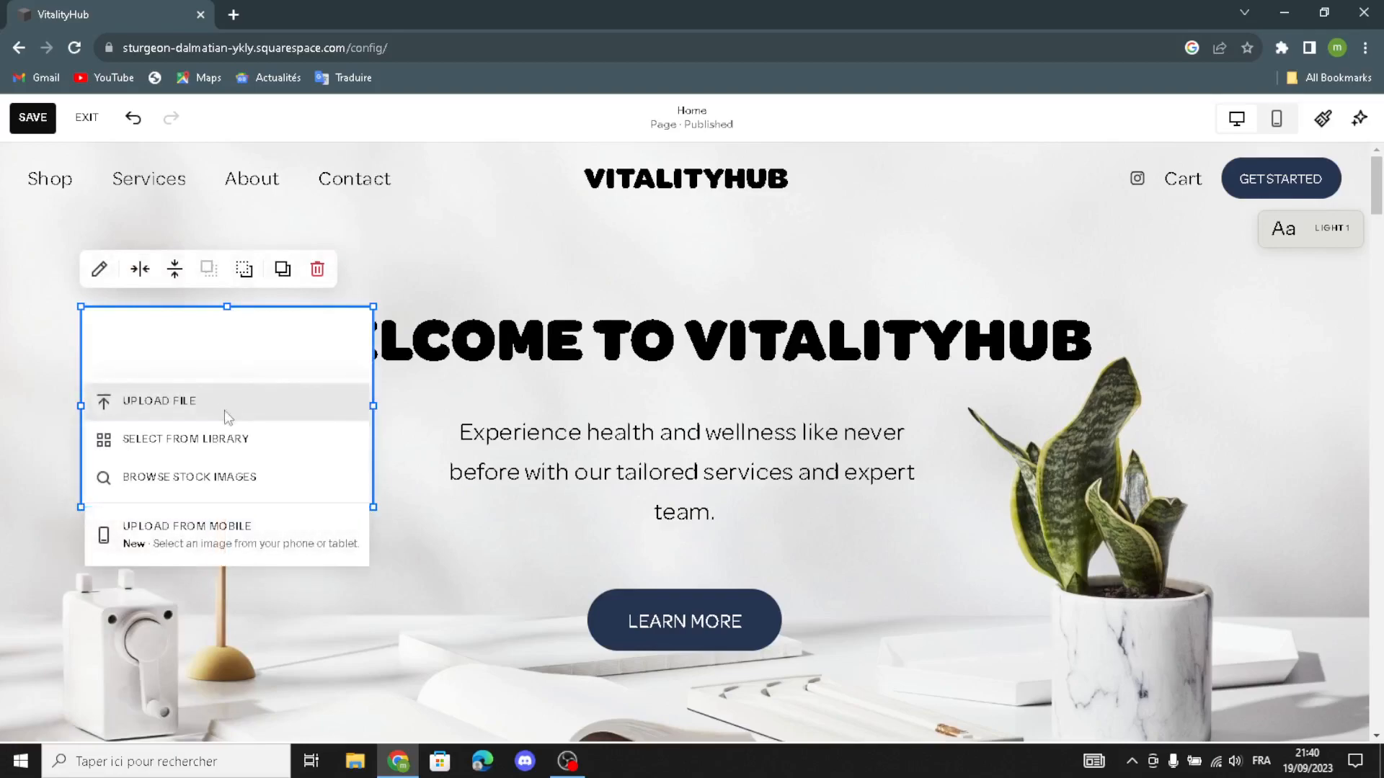
{"action": "left_click", "coordinate": [232, 475]}
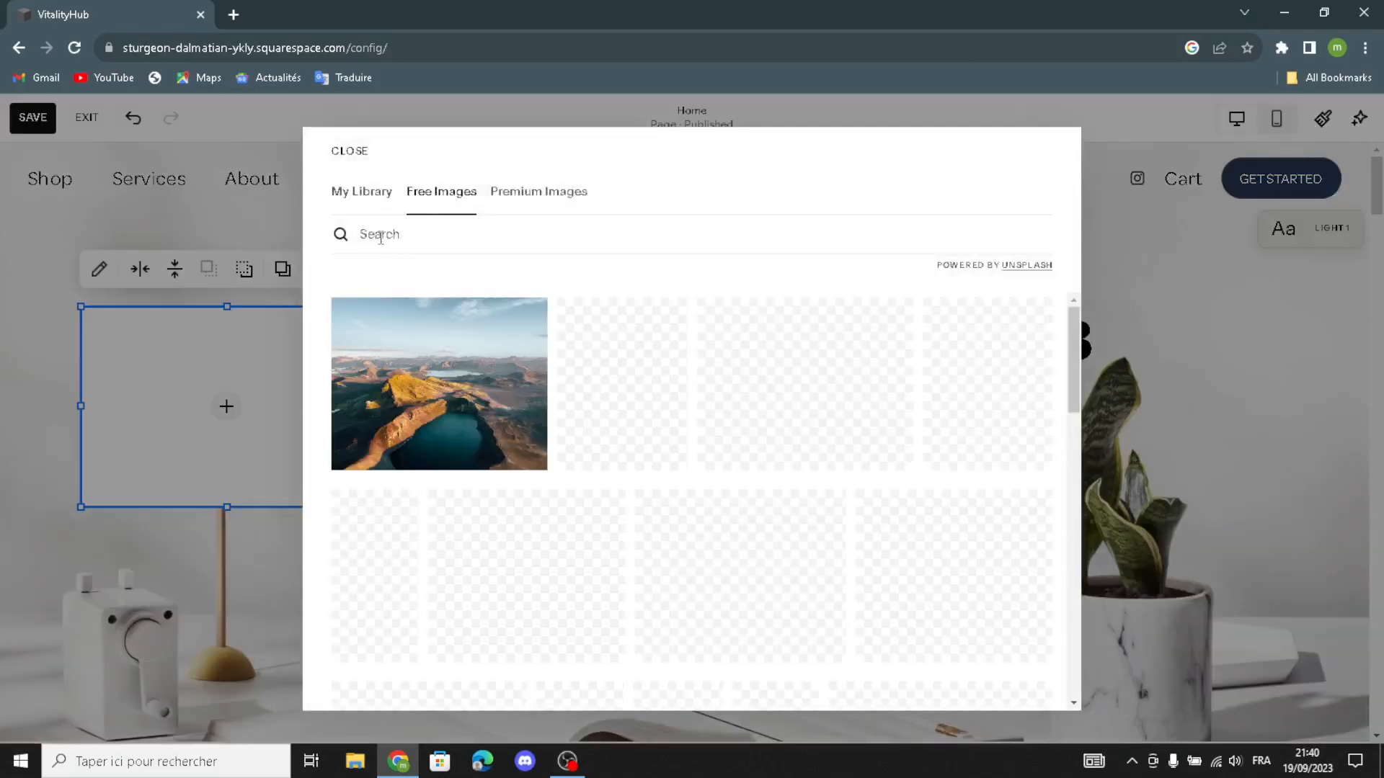
- Search the free stock images for "health and wellness"
{"action": "left_click", "coordinate": [381, 238]}
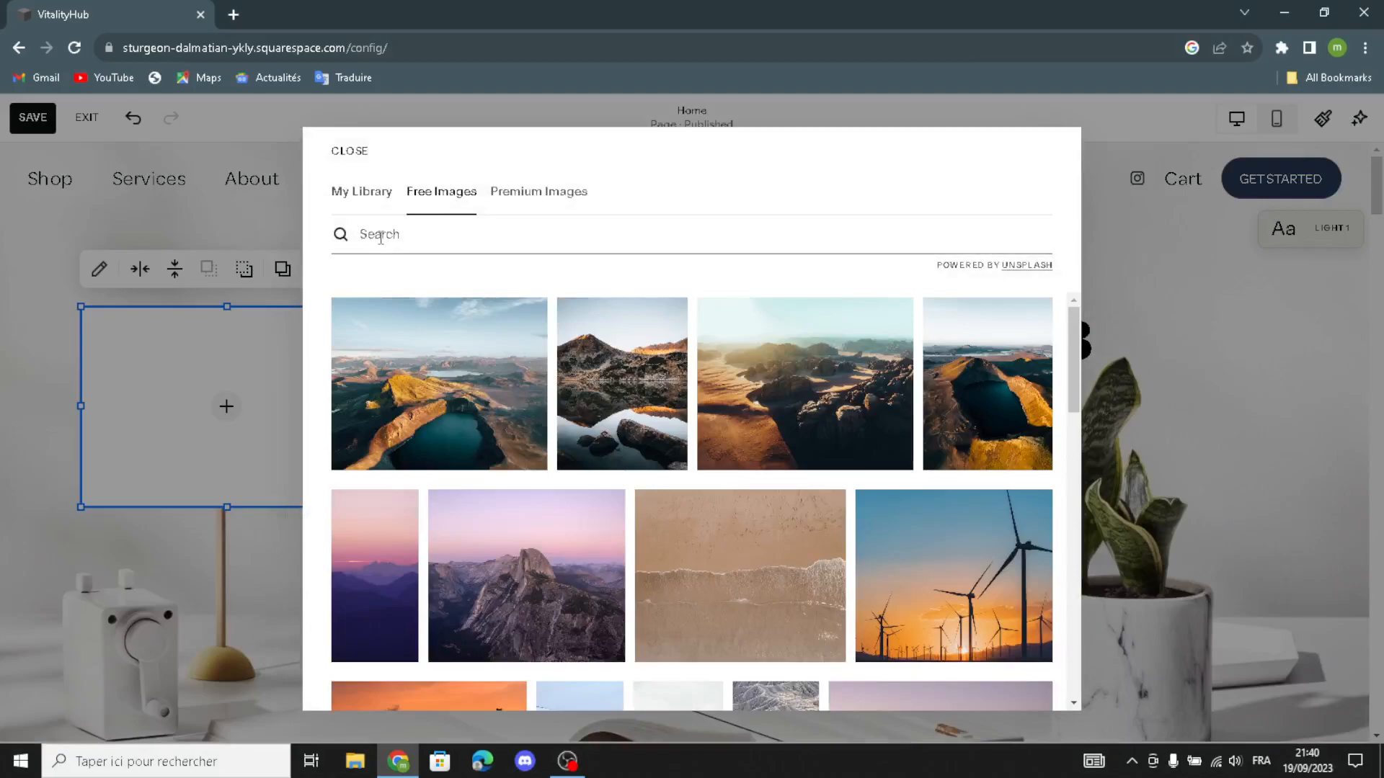
{"action": "type", "text": "heal"}
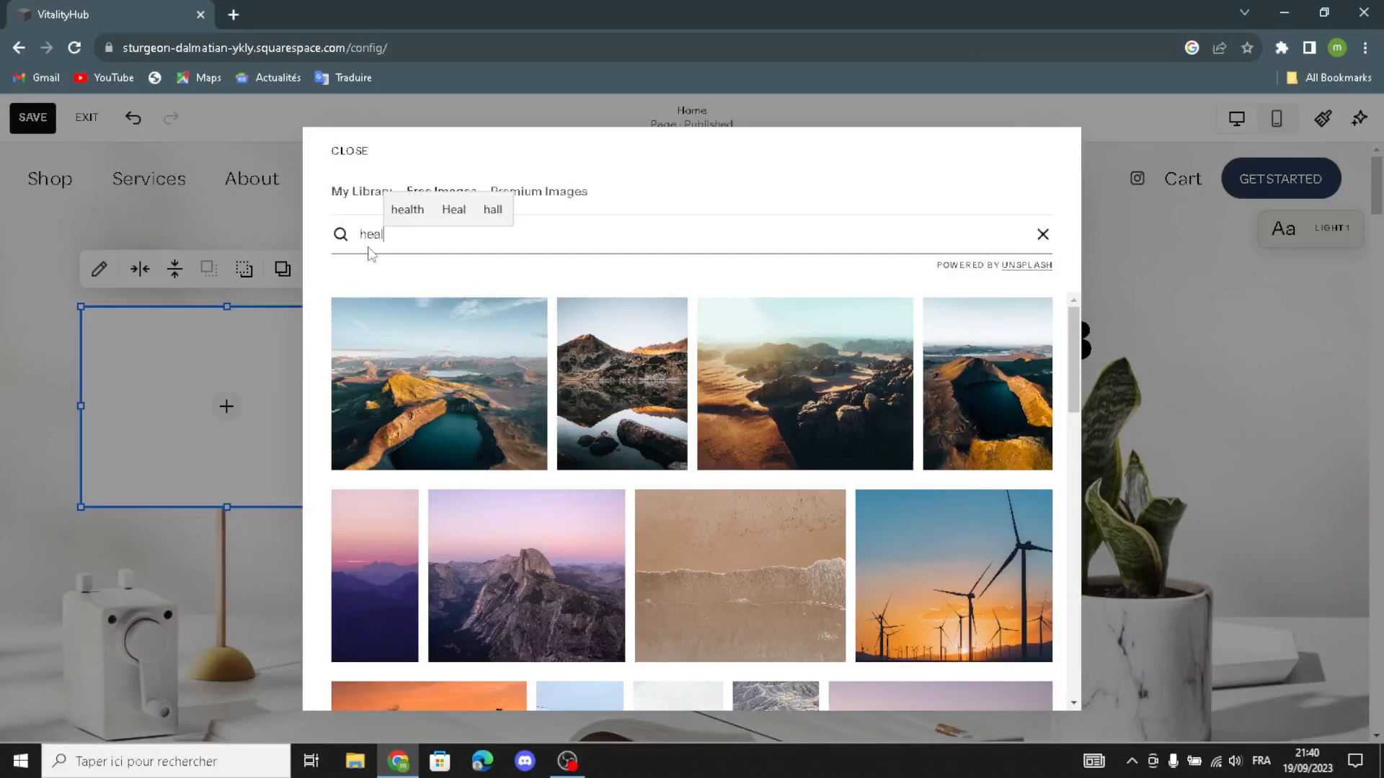
{"action": "type", "text": "th and "}
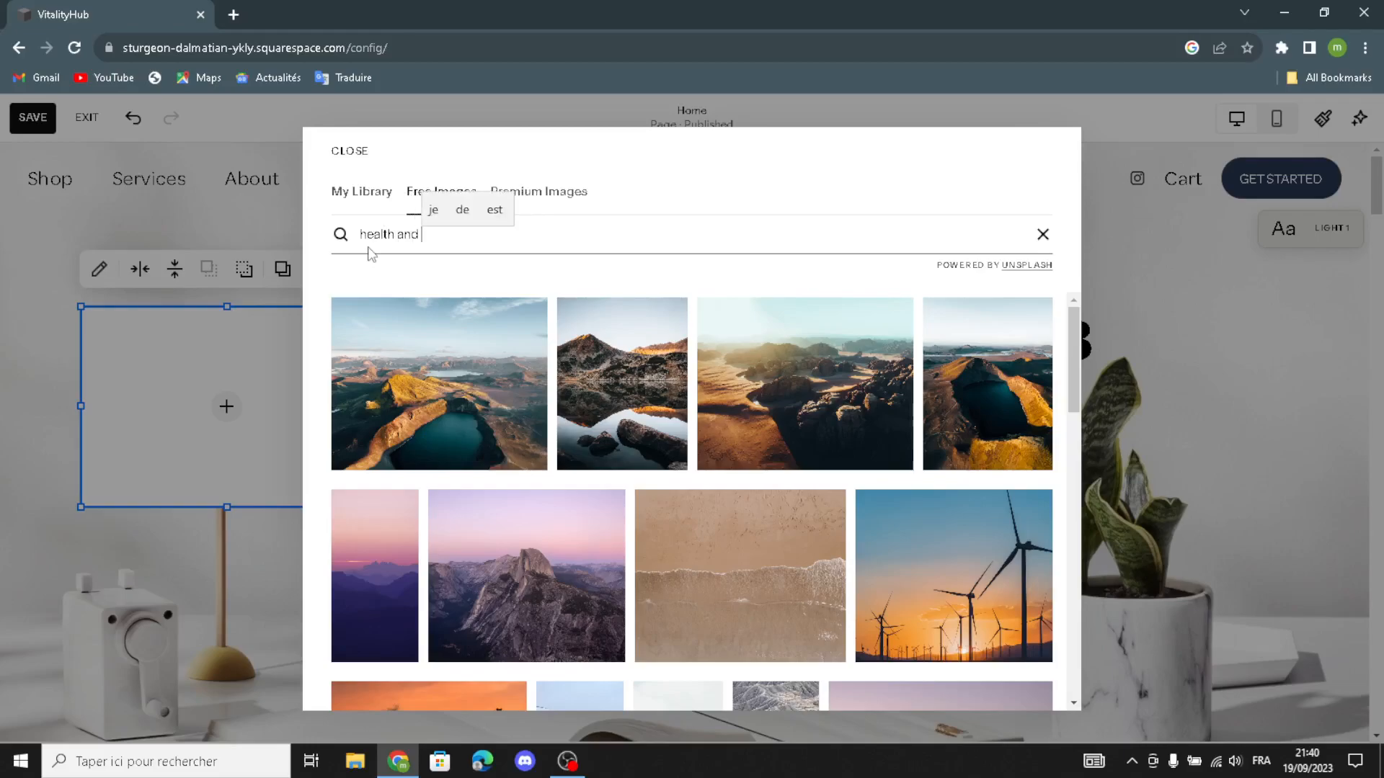
{"action": "type", "text": "well"}
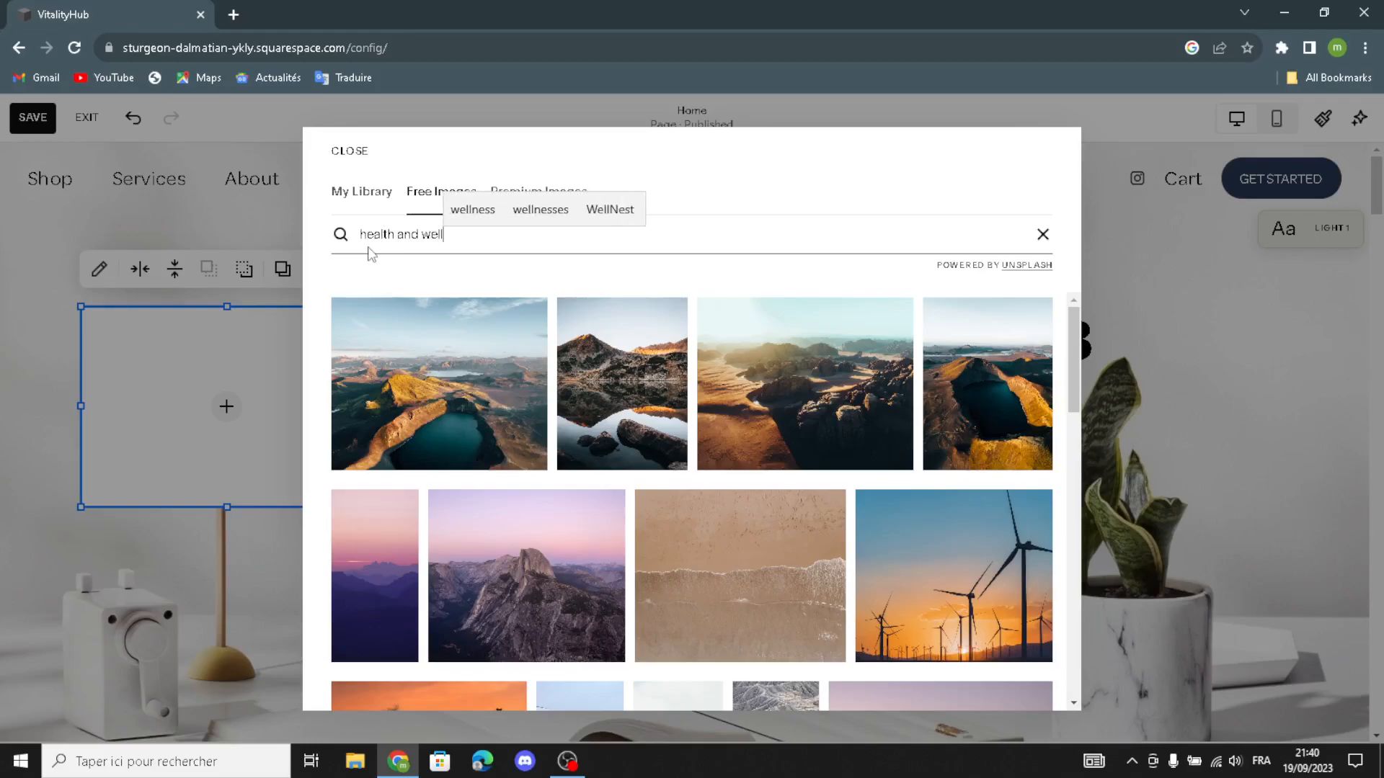
{"action": "type", "text": "ness"}
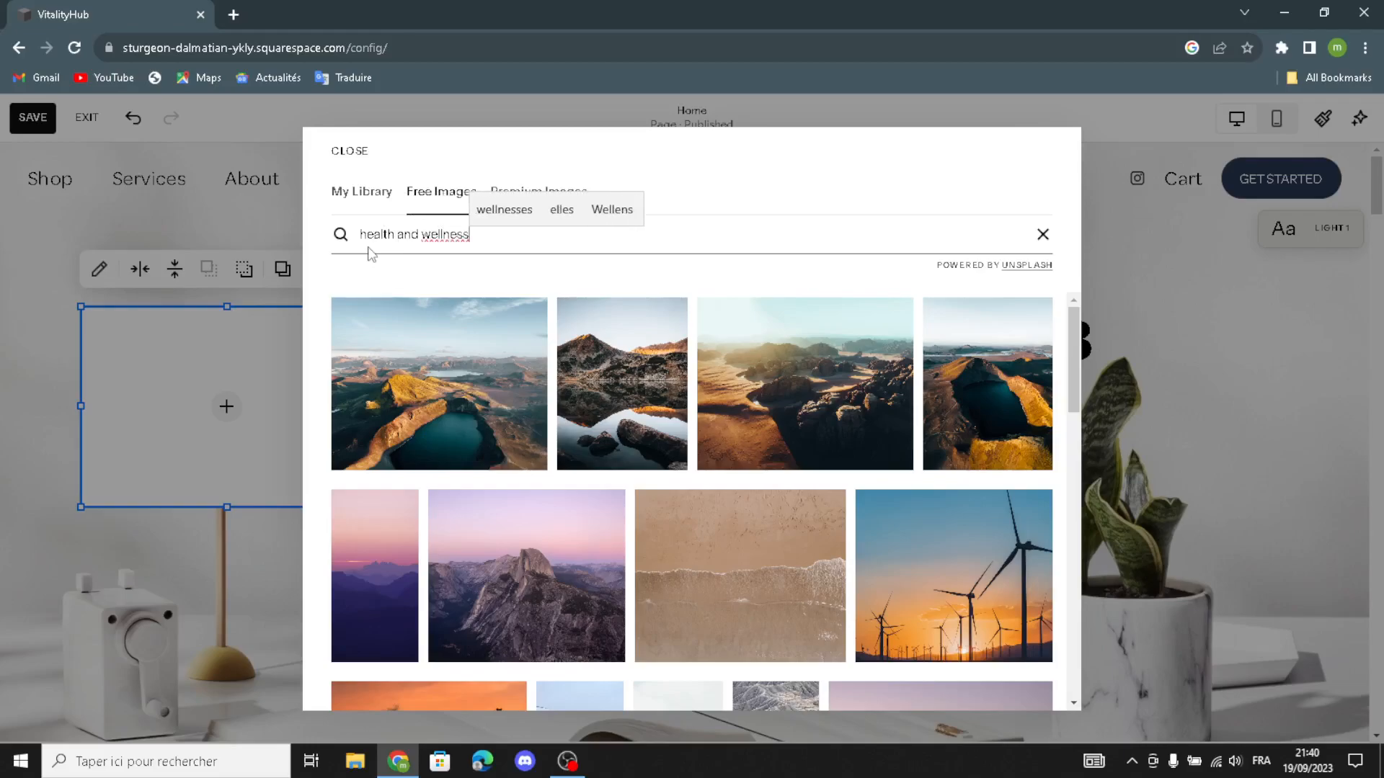
{"action": "key", "text": "Return"}
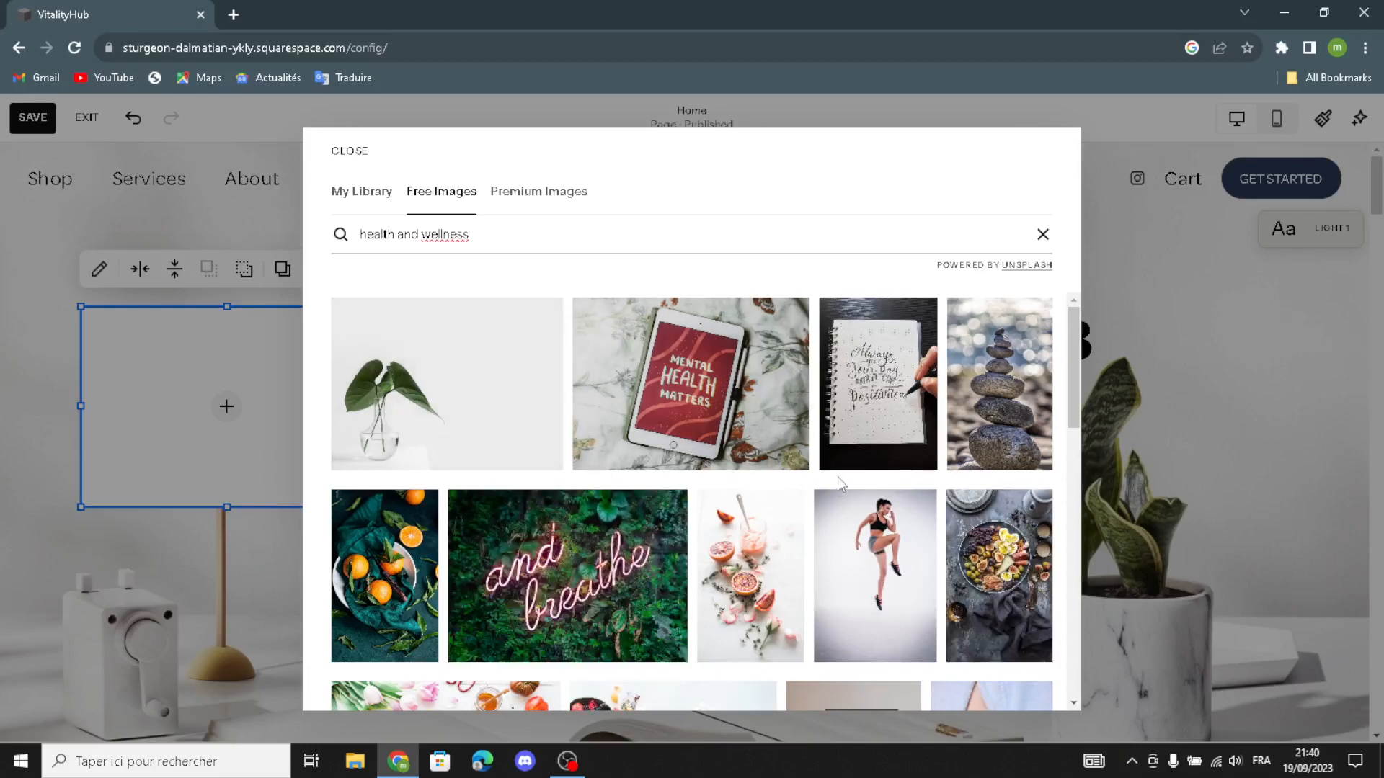
- Fill the image block with the green-background stock photo of a water bottle, lettuce, banana, kiwi and apple
{"action": "scroll", "coordinate": [776, 550], "scroll_direction": "down", "scroll_amount": 1}
{"action": "scroll", "coordinate": [776, 549], "scroll_direction": "down", "scroll_amount": 4}
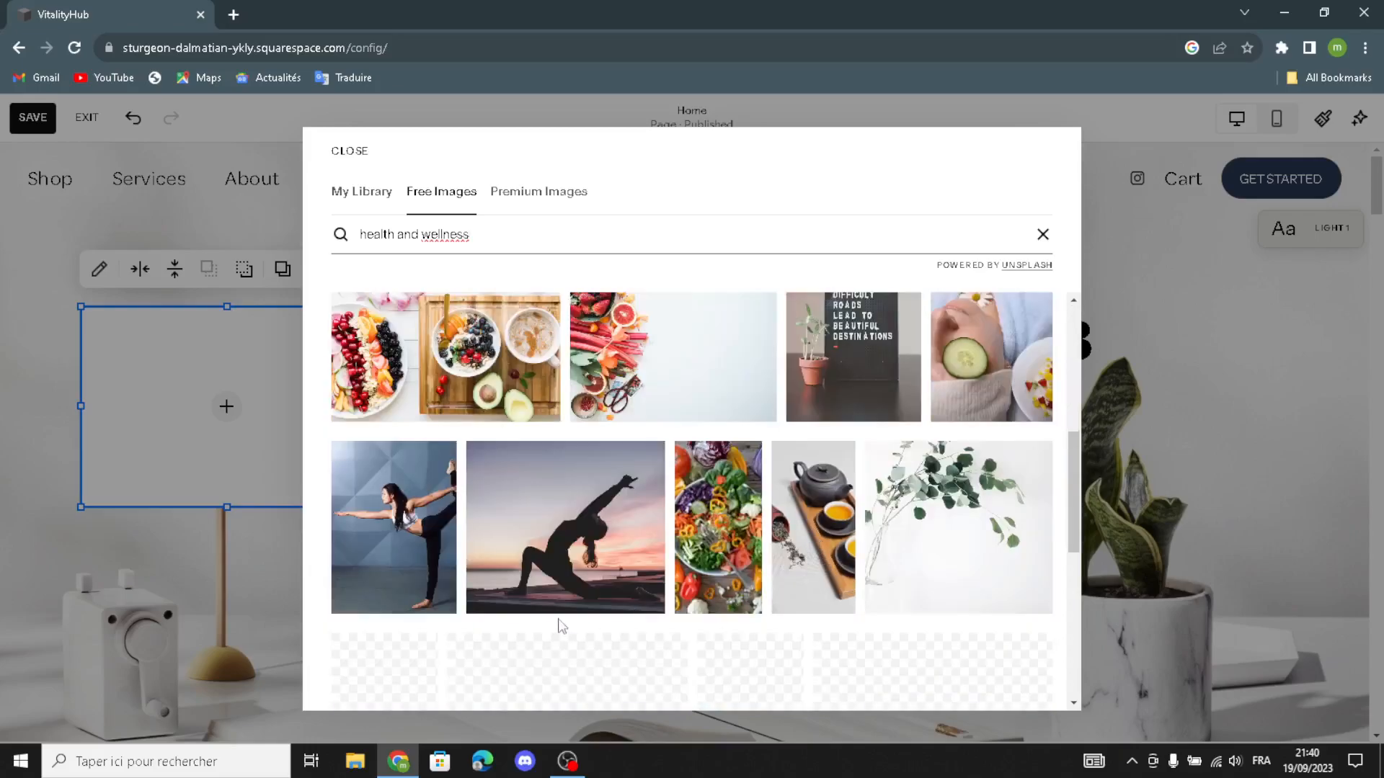
{"action": "scroll", "coordinate": [660, 539], "scroll_direction": "down", "scroll_amount": 6}
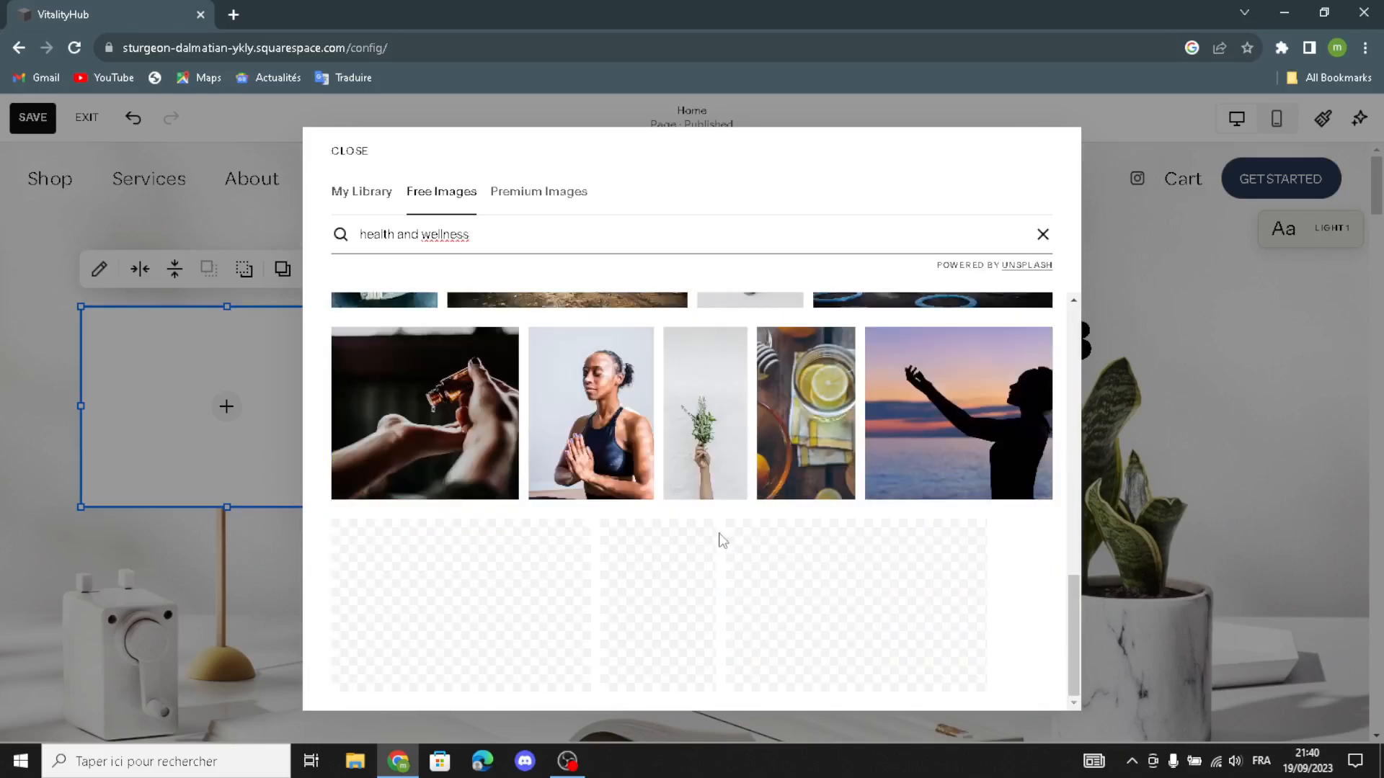
{"action": "scroll", "coordinate": [721, 541], "scroll_direction": "down", "scroll_amount": 3}
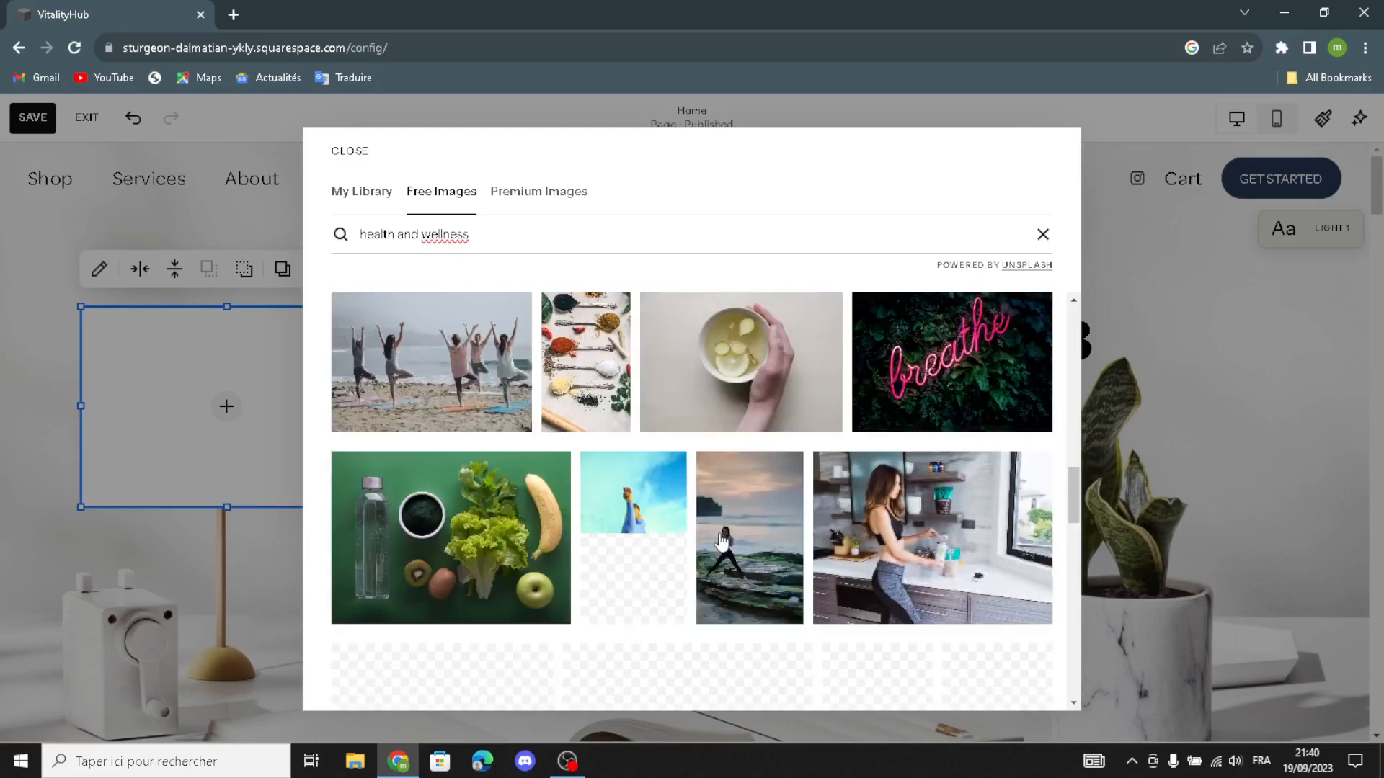
{"action": "left_click", "coordinate": [431, 561]}
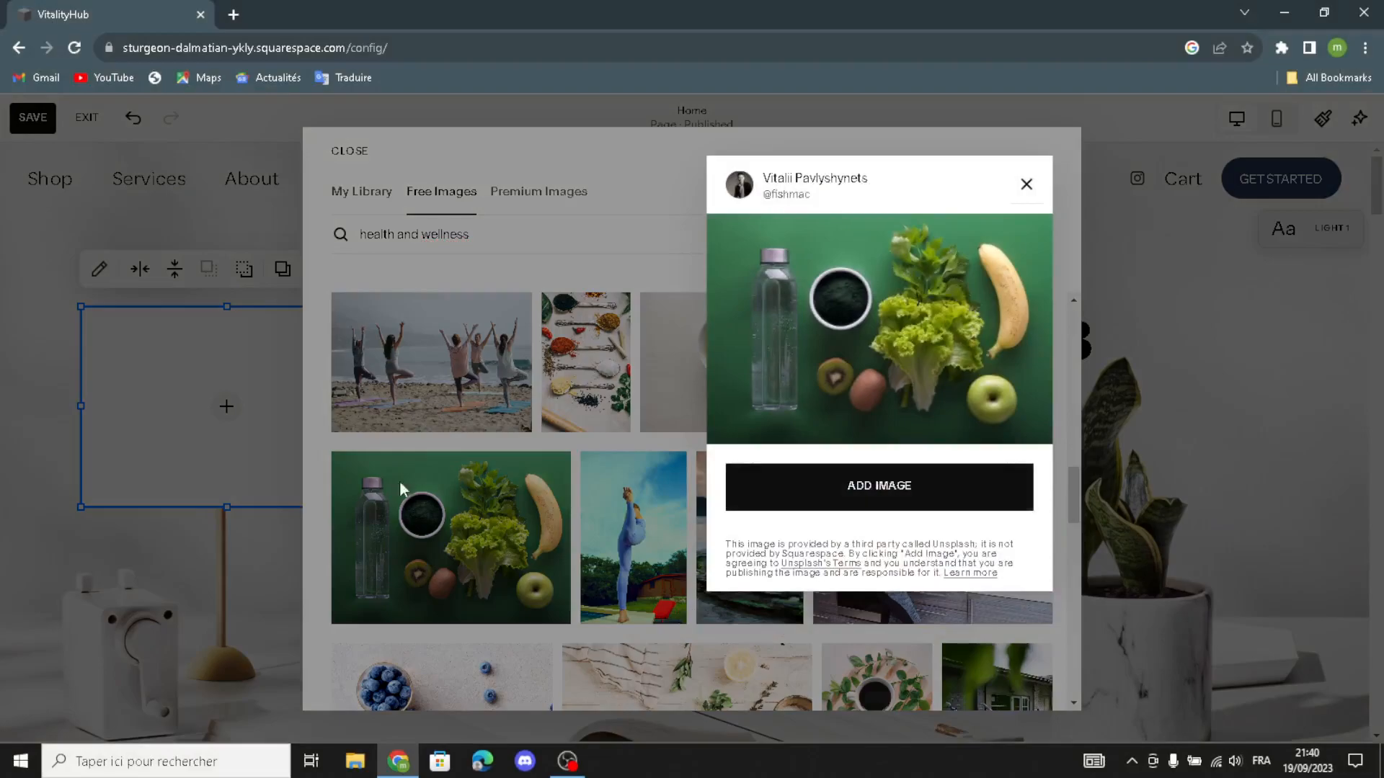
{"action": "left_click", "coordinate": [474, 523]}
{"action": "left_click", "coordinate": [285, 391]}
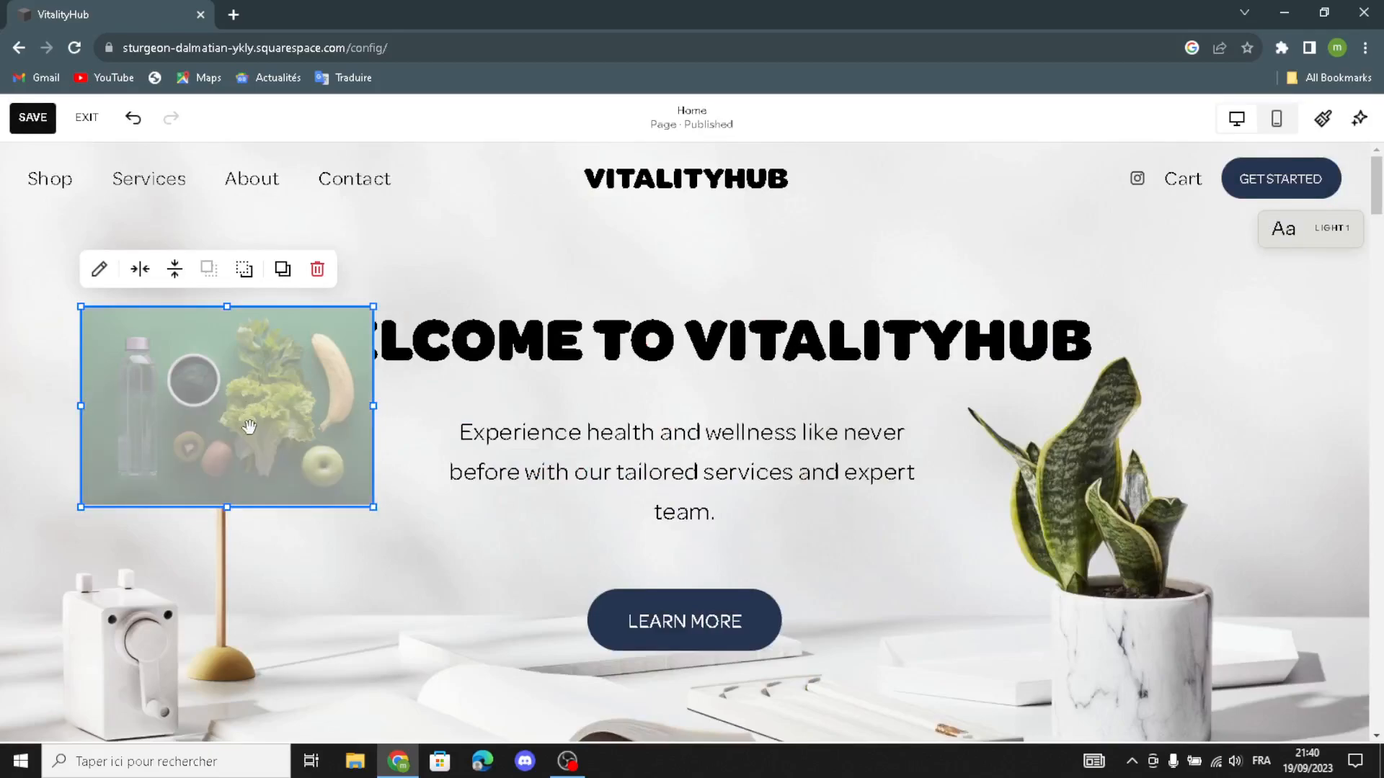
- Move the water bottle and fruit image down below the welcome heading, beside the introductory paragraph
{"action": "left_click_drag", "start_coordinate": [249, 432], "coordinate": [217, 488]}
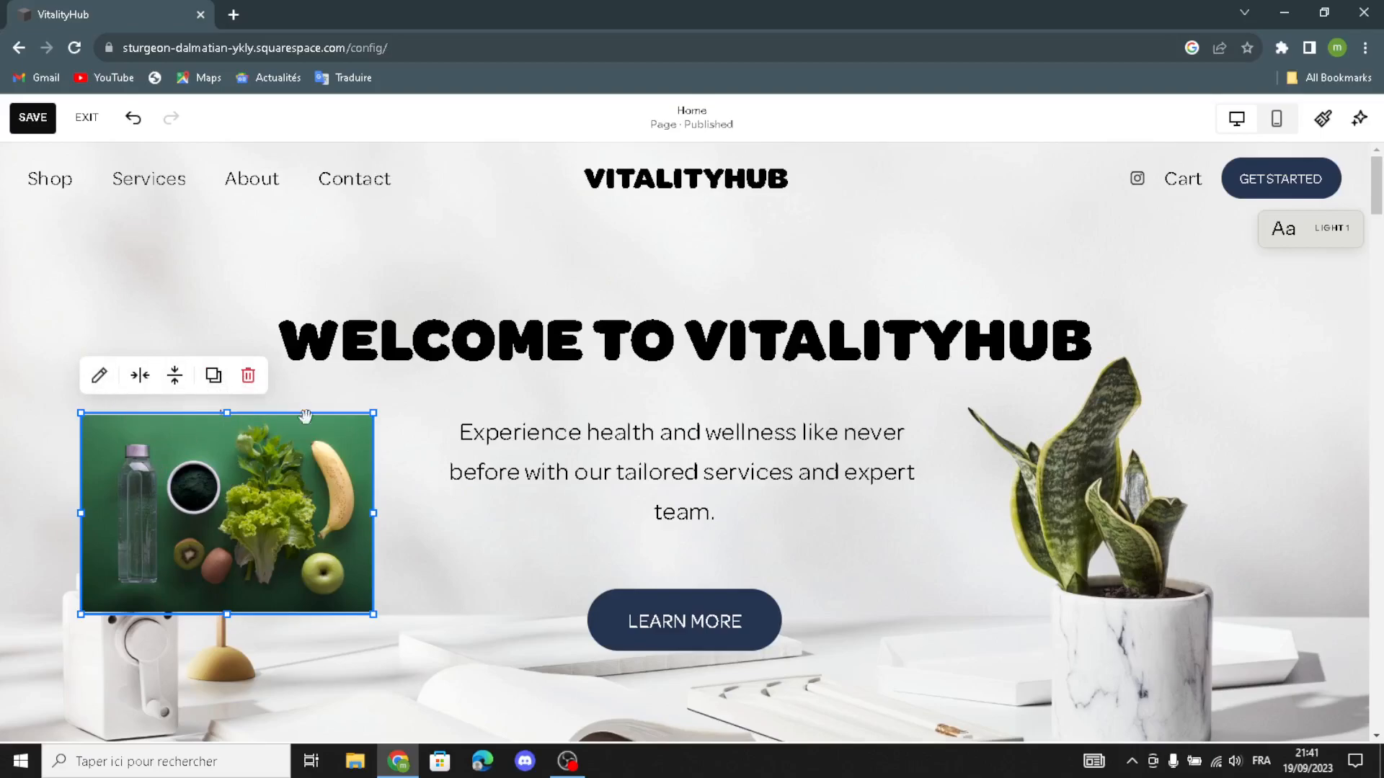
- Review the homepage sections below the welcome banner, from the dated event blocks through the shop section to the wellness service pricing
{"action": "scroll", "coordinate": [548, 516], "scroll_direction": "down", "scroll_amount": 12}
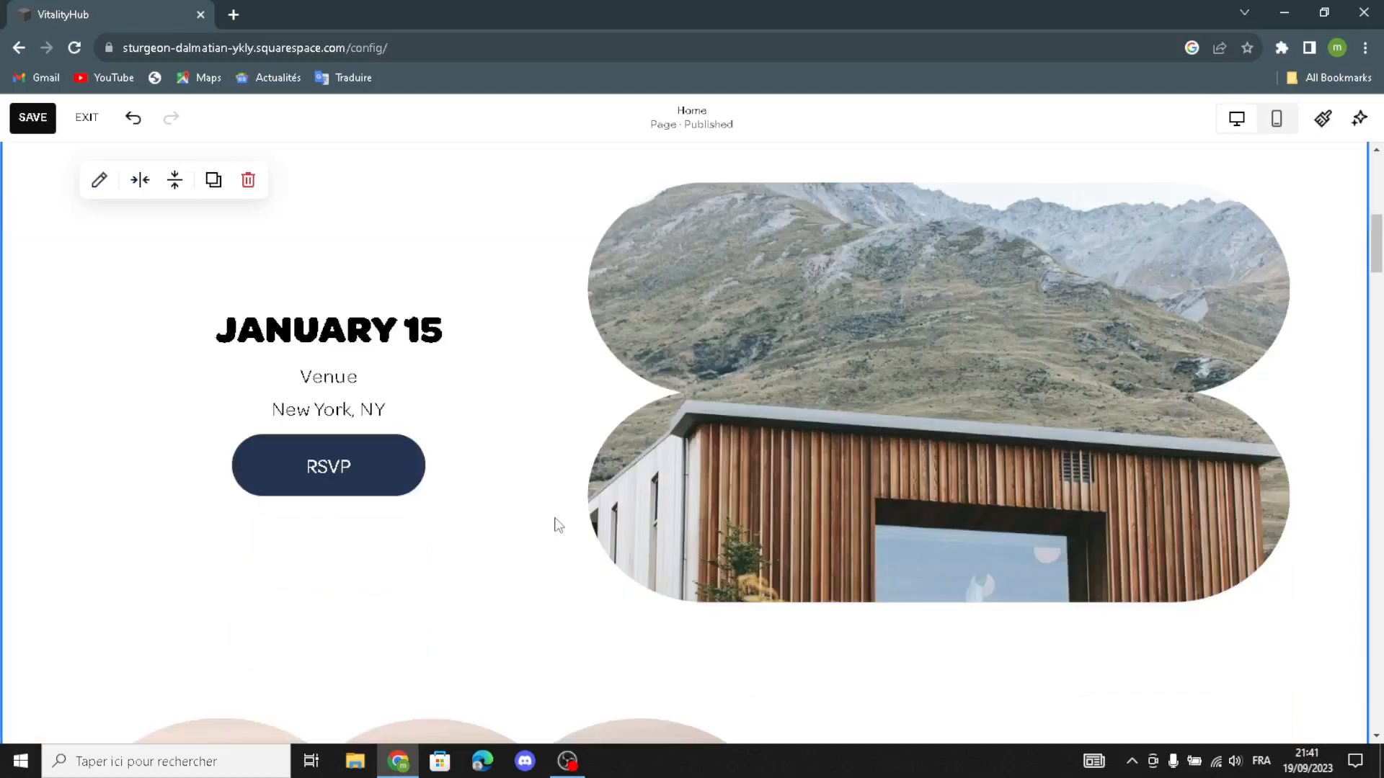
{"action": "scroll", "coordinate": [555, 521], "scroll_direction": "down", "scroll_amount": 6}
{"action": "scroll", "coordinate": [544, 377], "scroll_direction": "up", "scroll_amount": 6}
{"action": "scroll", "coordinate": [541, 369], "scroll_direction": "down", "scroll_amount": 6}
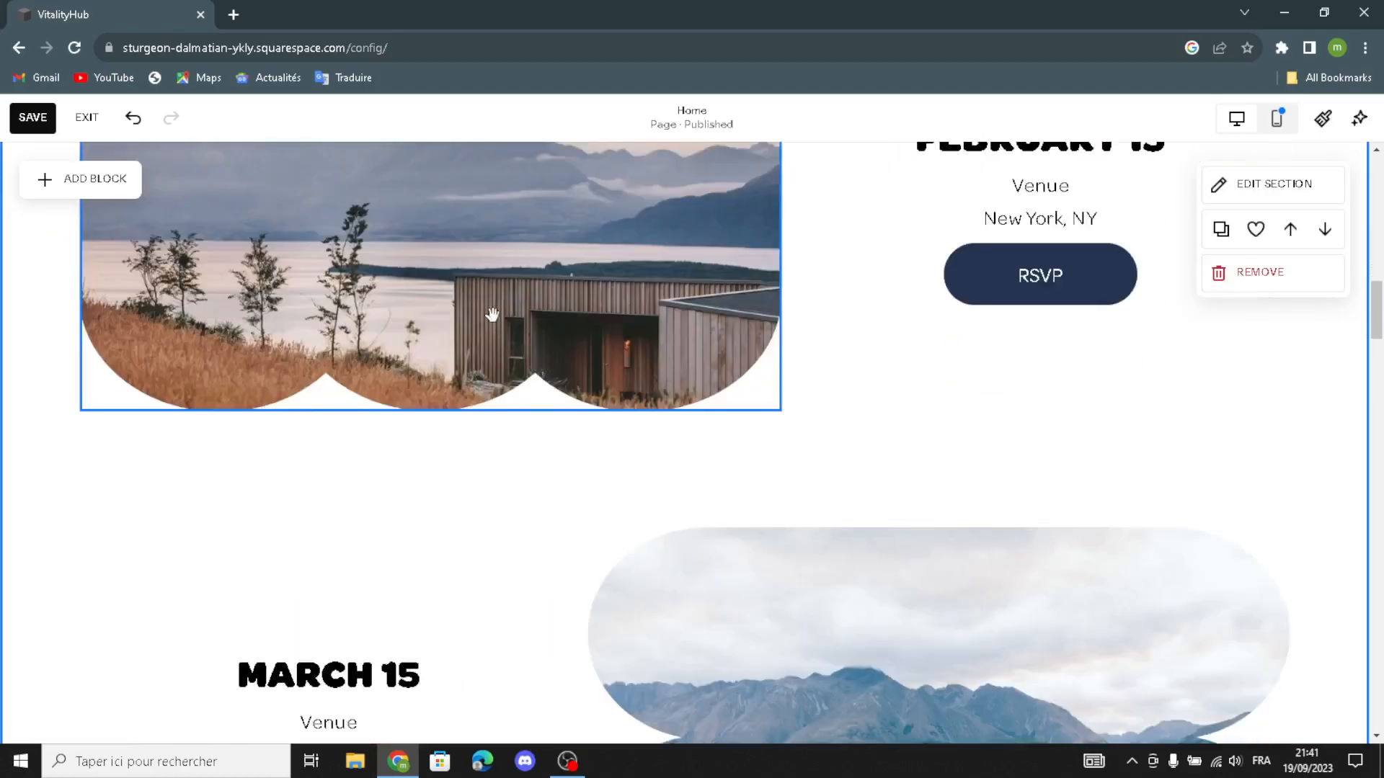
{"action": "scroll", "coordinate": [490, 317], "scroll_direction": "up", "scroll_amount": 2}
{"action": "scroll", "coordinate": [525, 355], "scroll_direction": "down", "scroll_amount": 1}
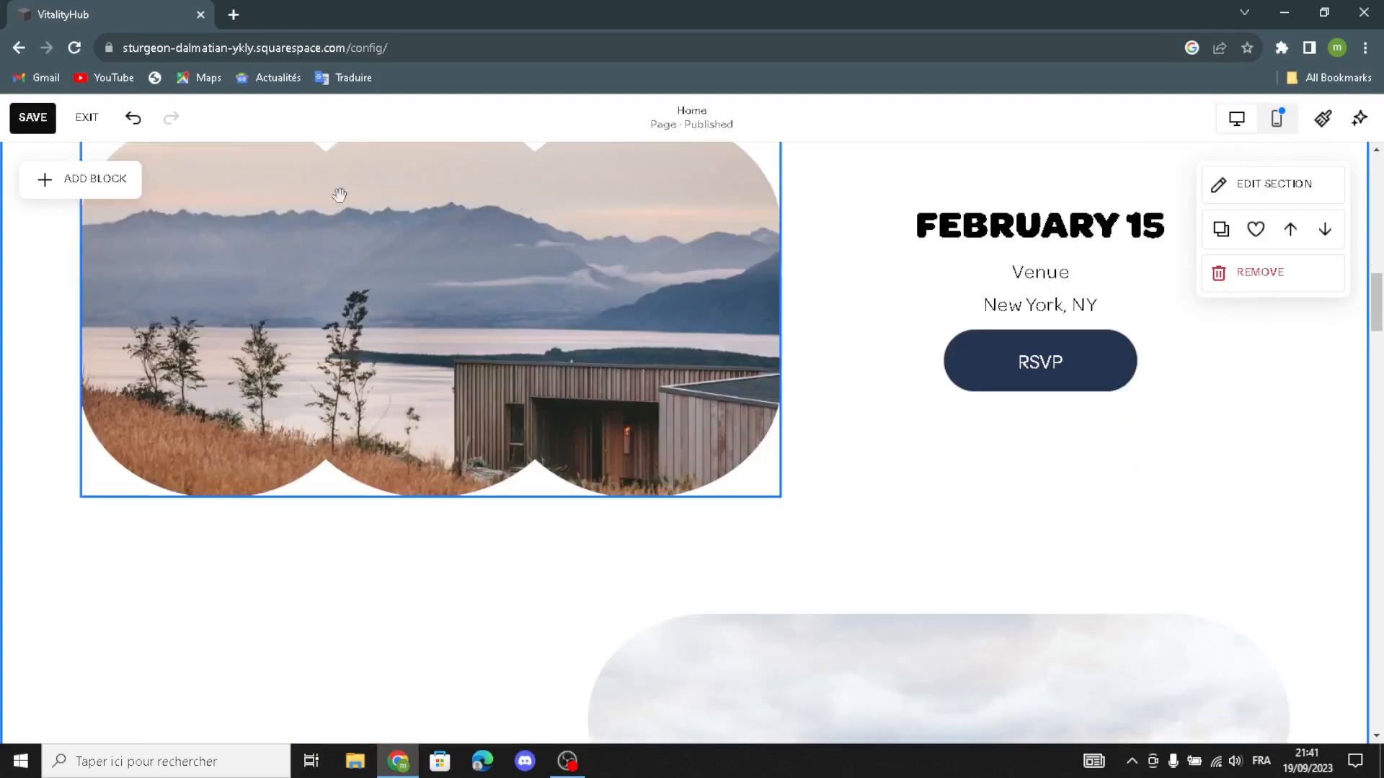
{"action": "scroll", "coordinate": [541, 331], "scroll_direction": "down", "scroll_amount": 1}
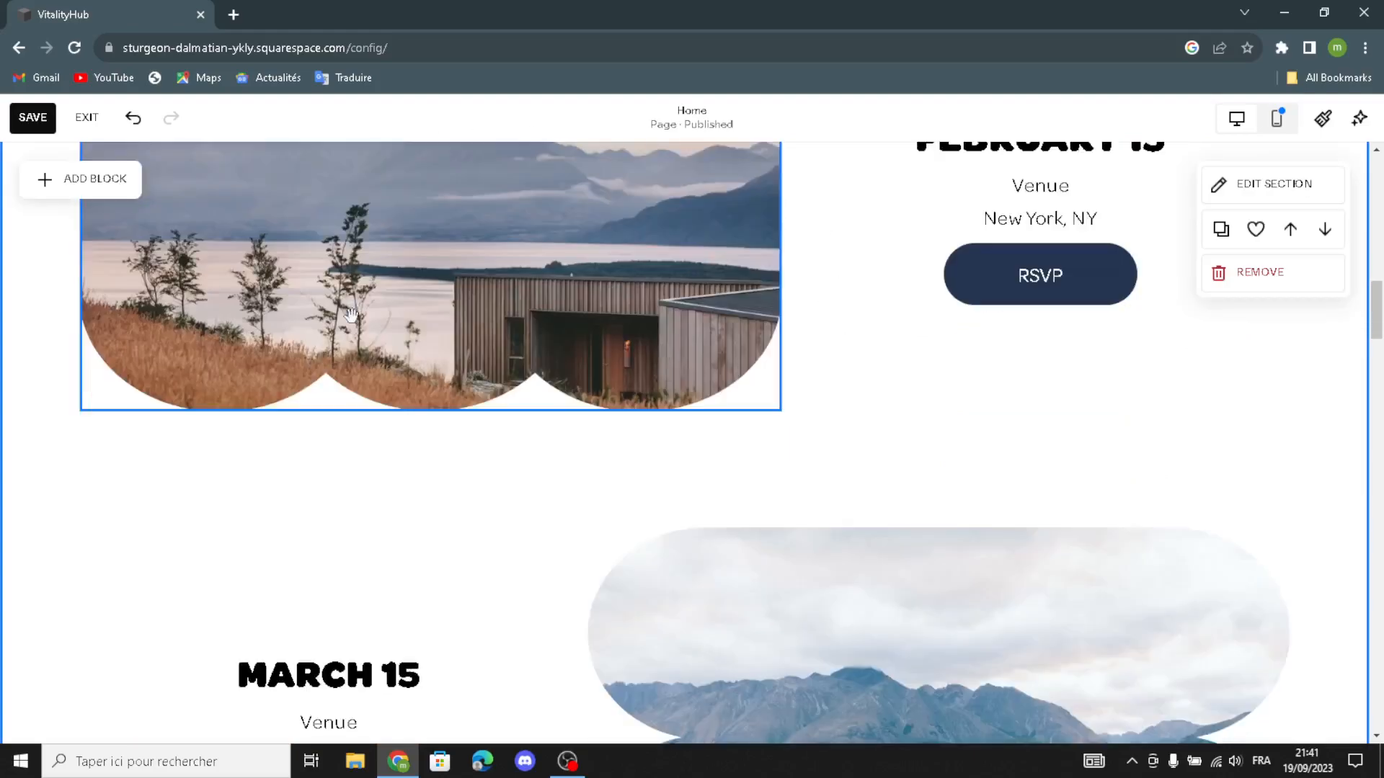
{"action": "scroll", "coordinate": [389, 396], "scroll_direction": "up", "scroll_amount": 3}
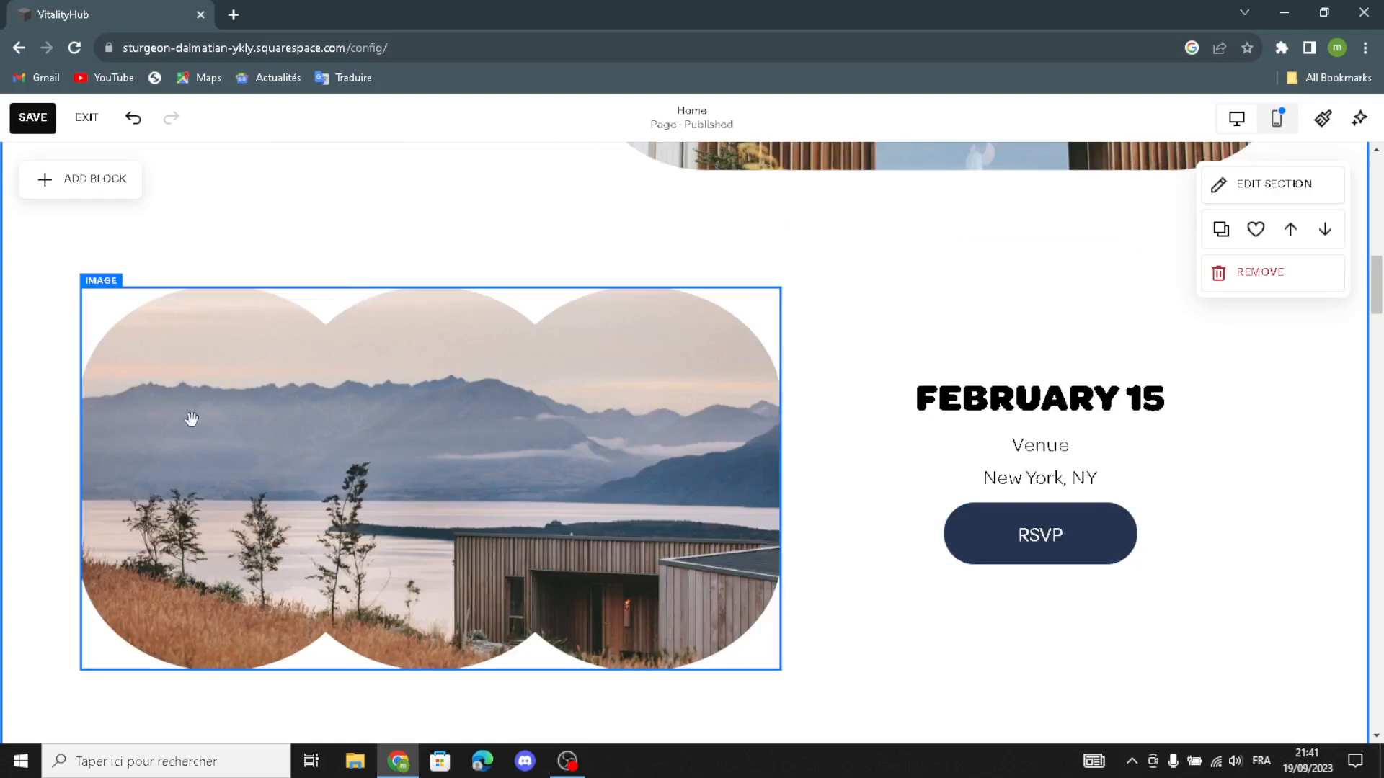
{"action": "scroll", "coordinate": [216, 440], "scroll_direction": "down", "scroll_amount": 12}
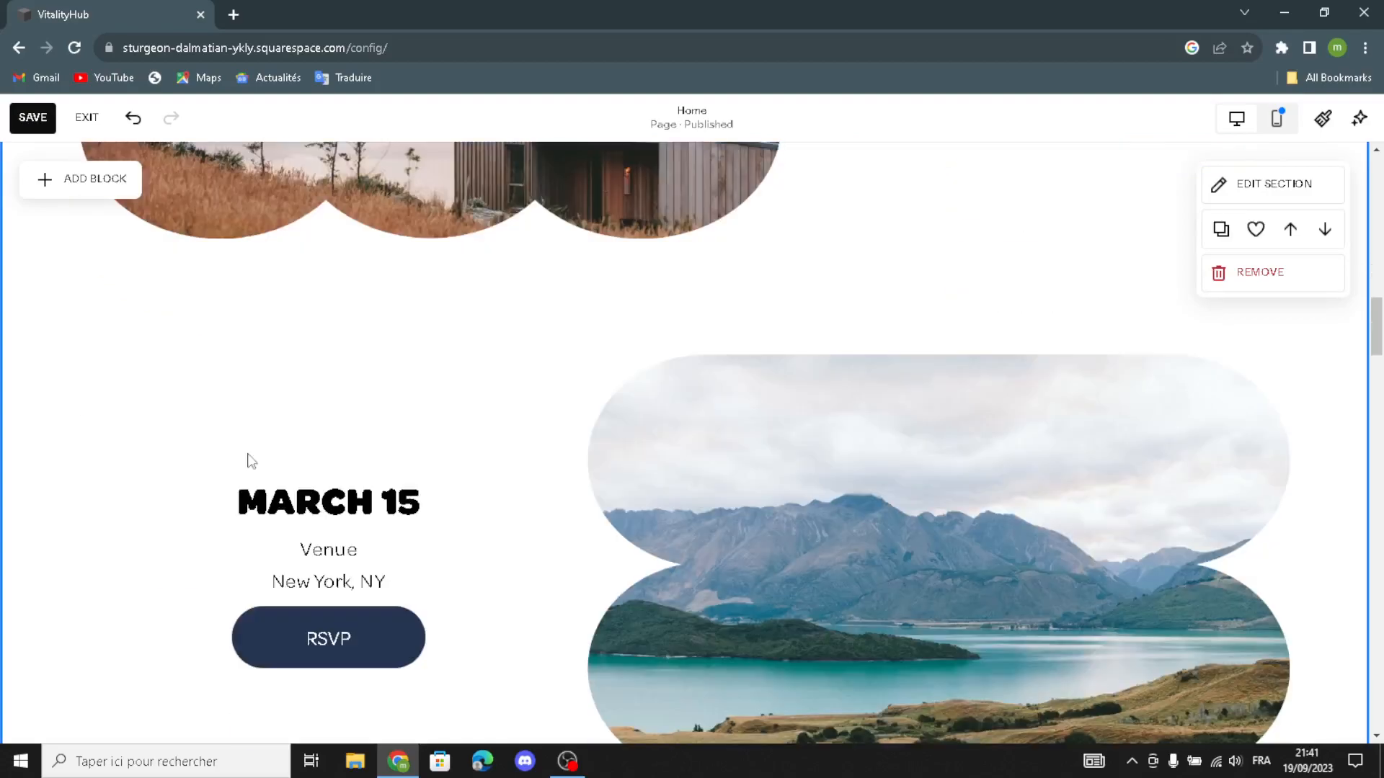
{"action": "scroll", "coordinate": [248, 458], "scroll_direction": "down", "scroll_amount": 10}
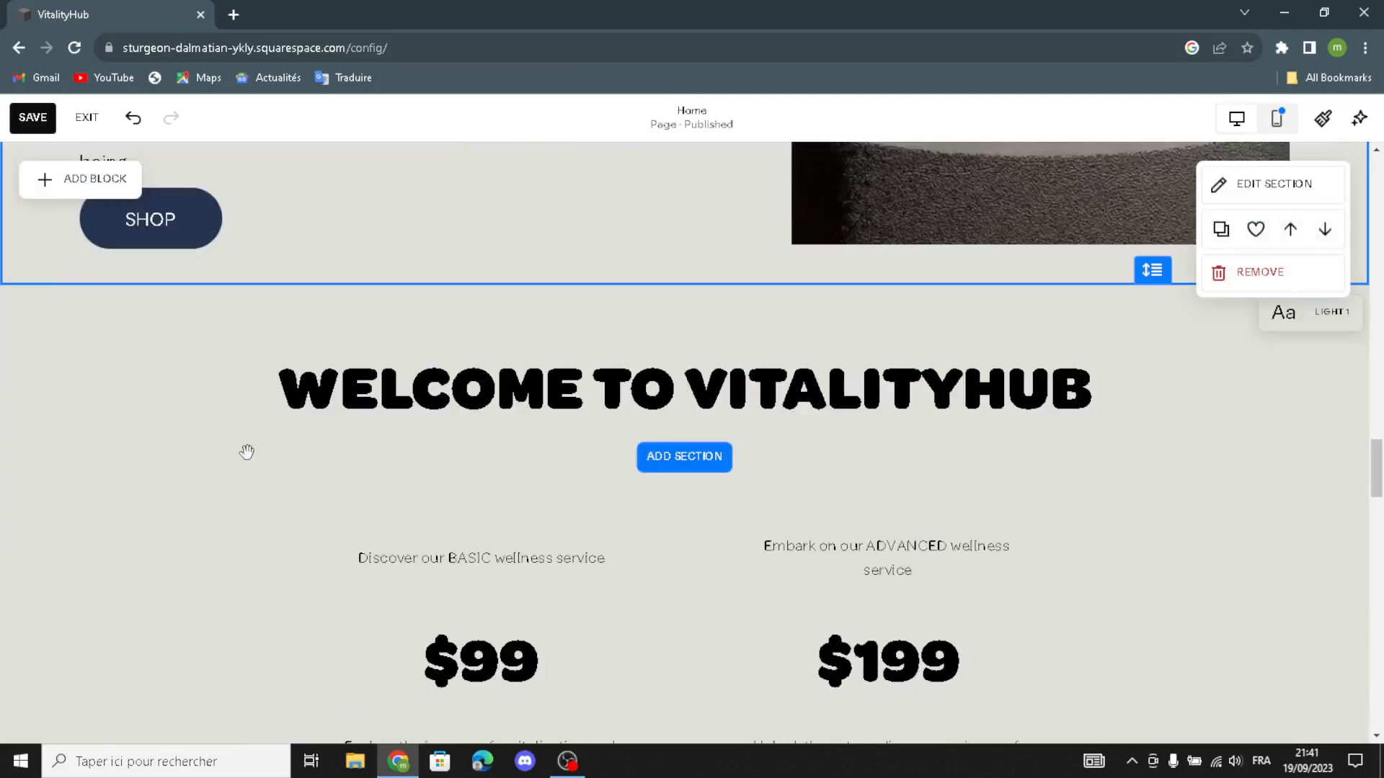
{"action": "scroll", "coordinate": [769, 476], "scroll_direction": "down", "scroll_amount": 6}
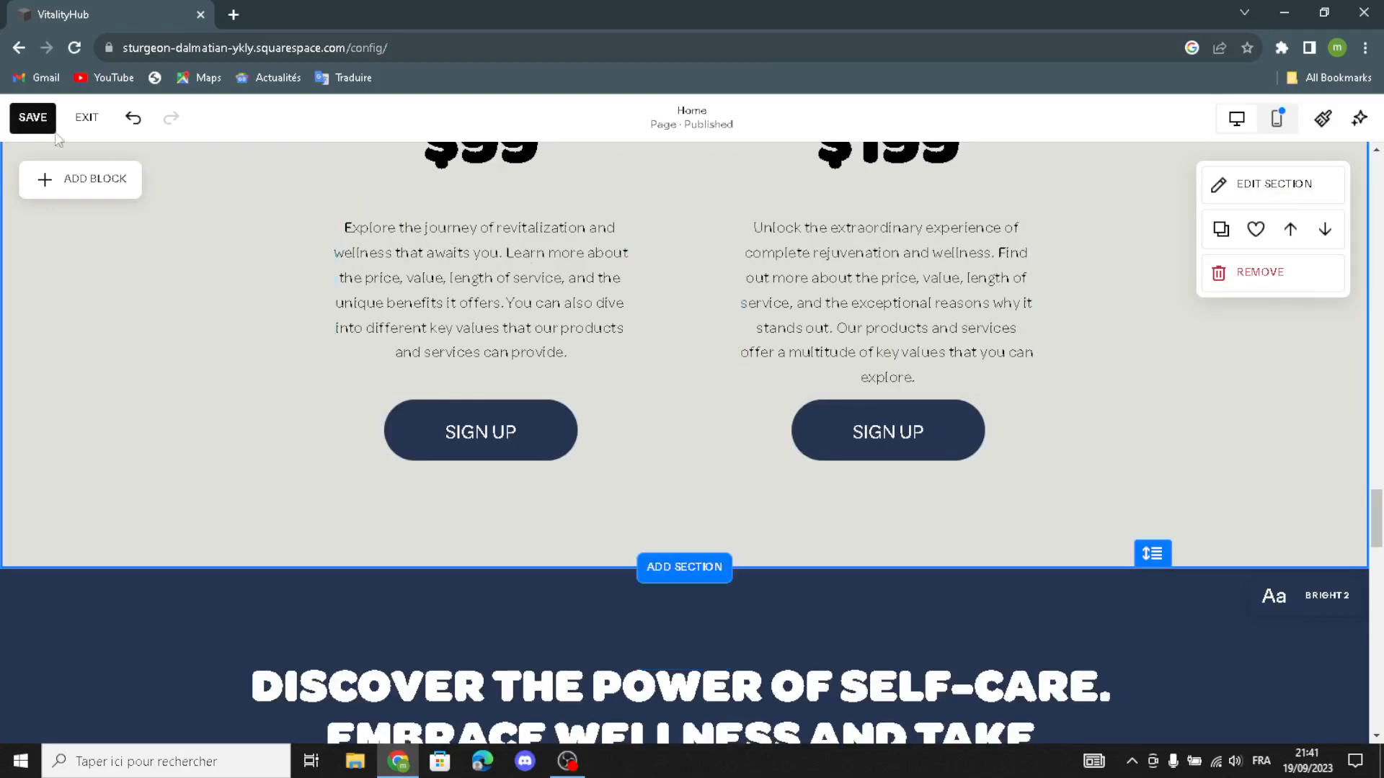
- Save the homepage edits
{"action": "left_click", "coordinate": [22, 120]}
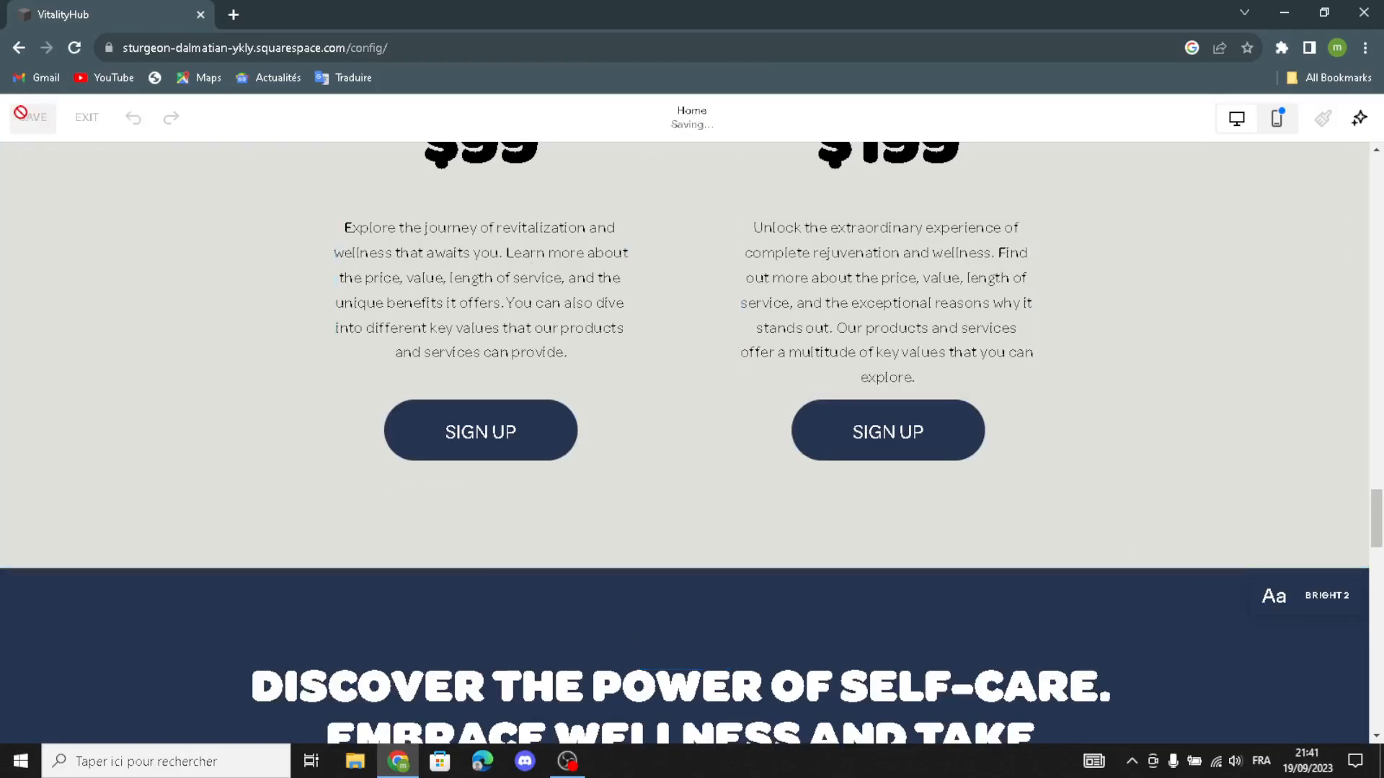